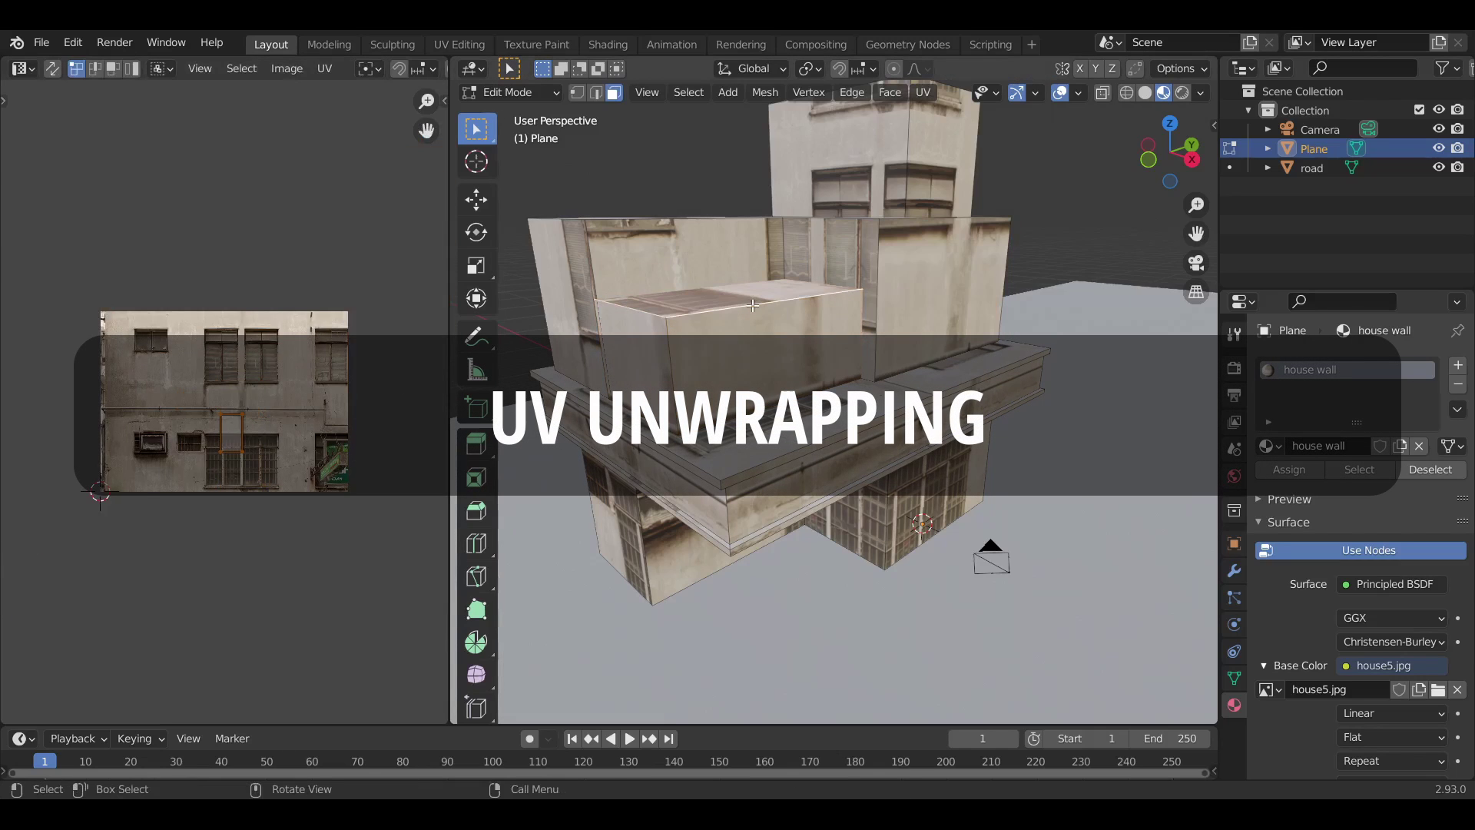
- Move the wall's UV faces onto the house texture and set Emission Strength to 100
scroll(224, 403, up, 4)
key(g)
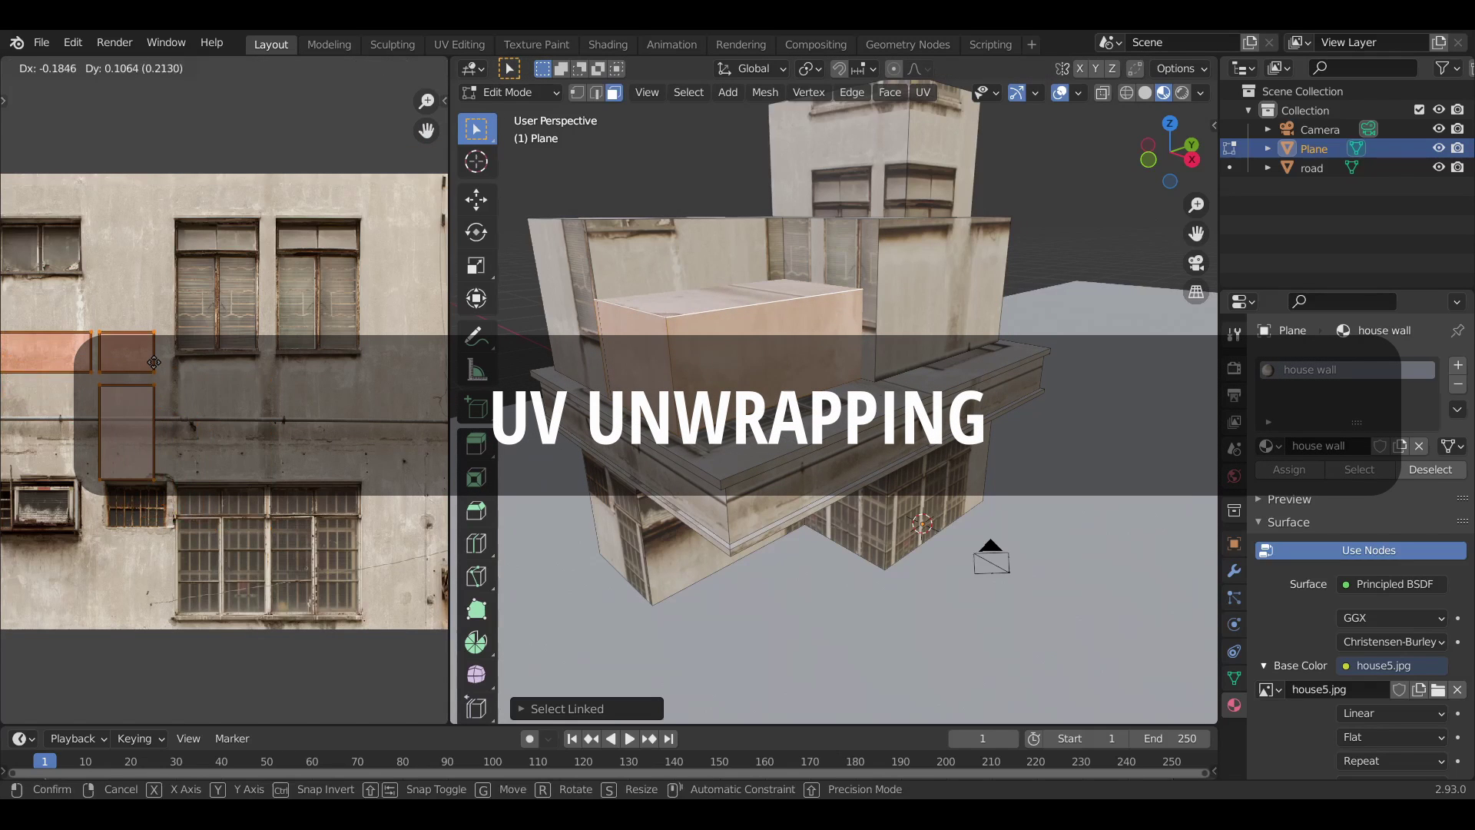
click(153, 363)
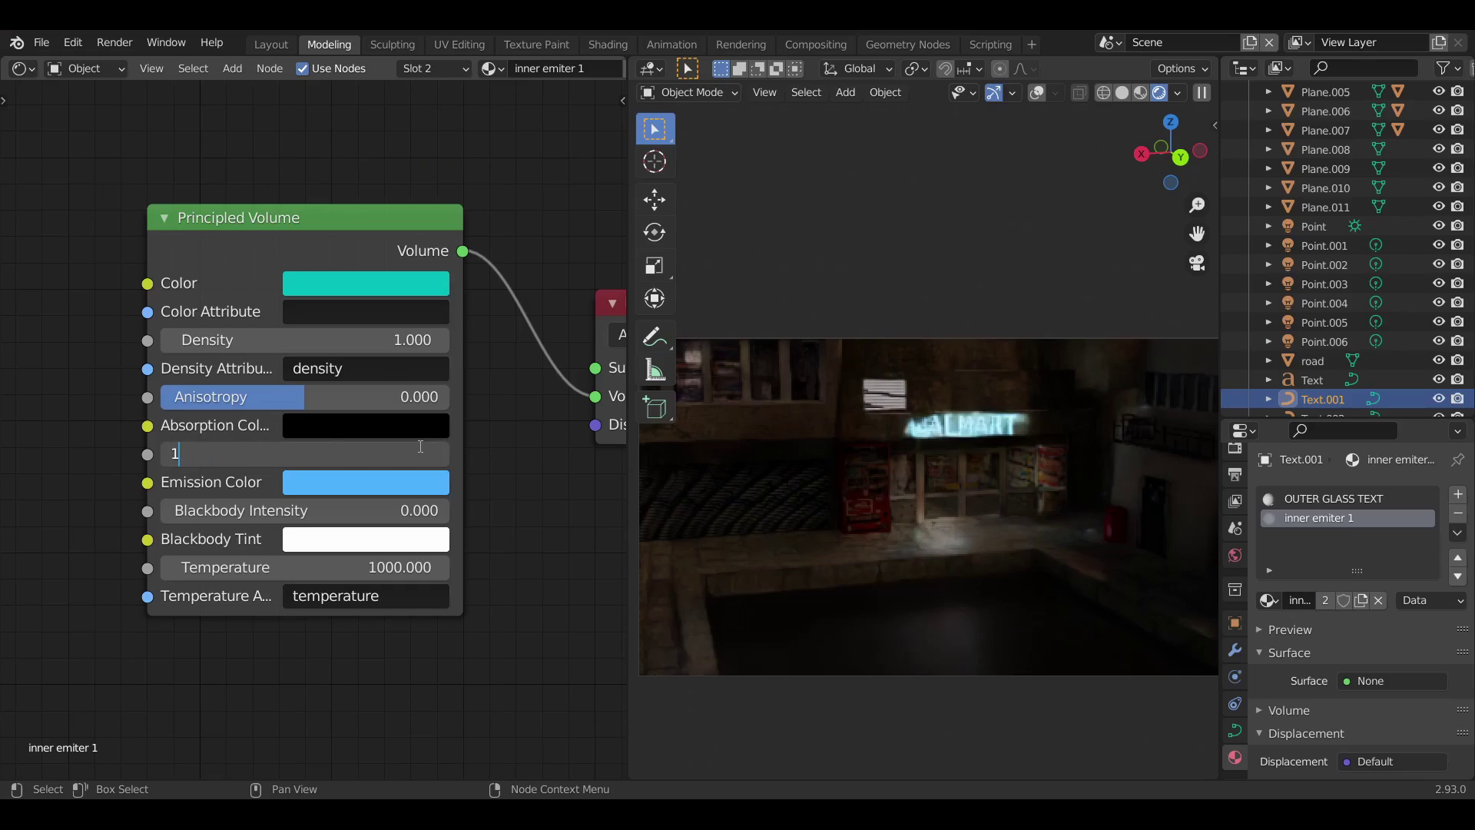
key(Return)
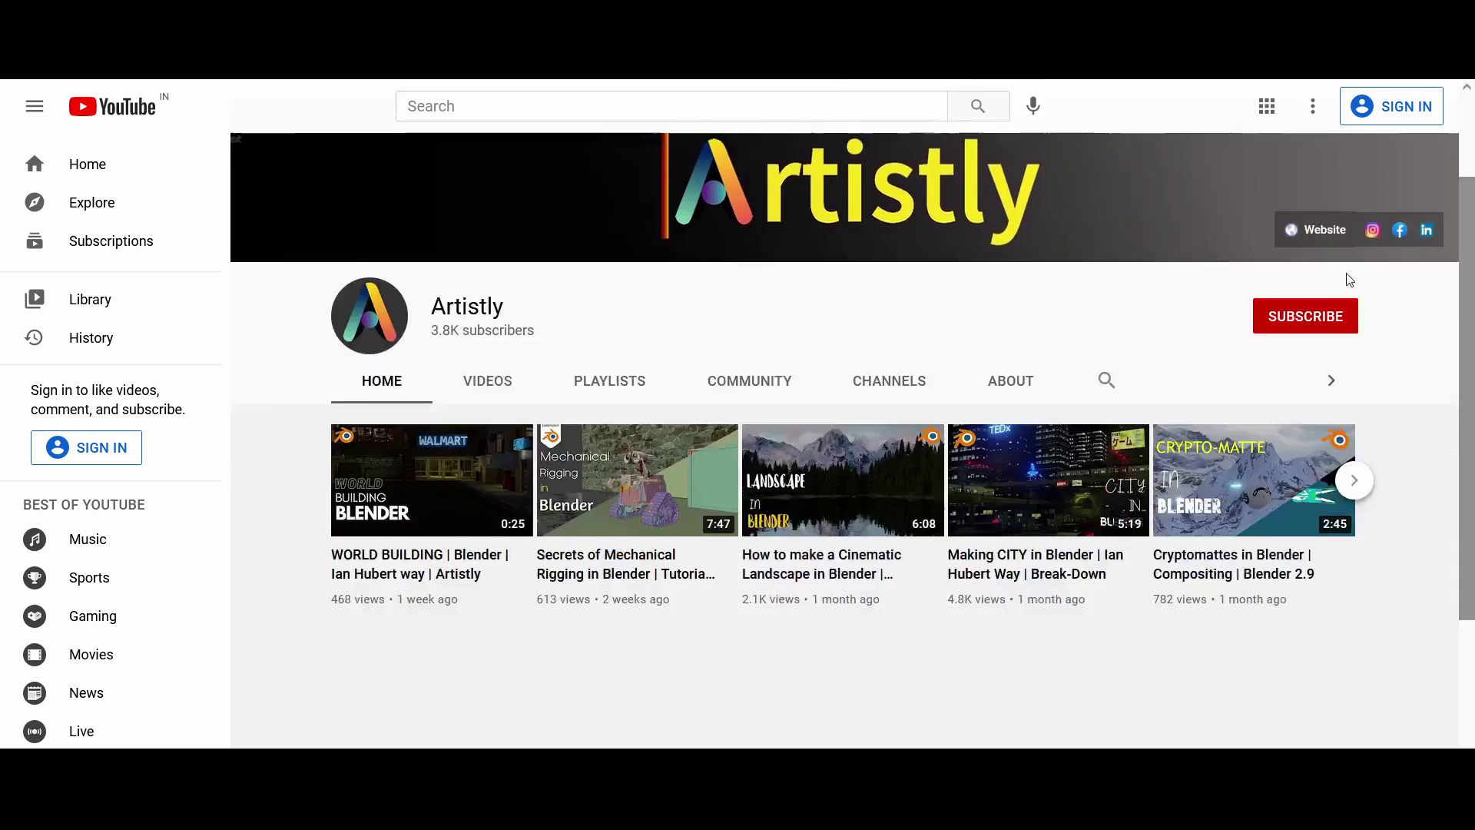
scroll(1350, 282, down, 3)
scroll(1350, 282, up, 4)
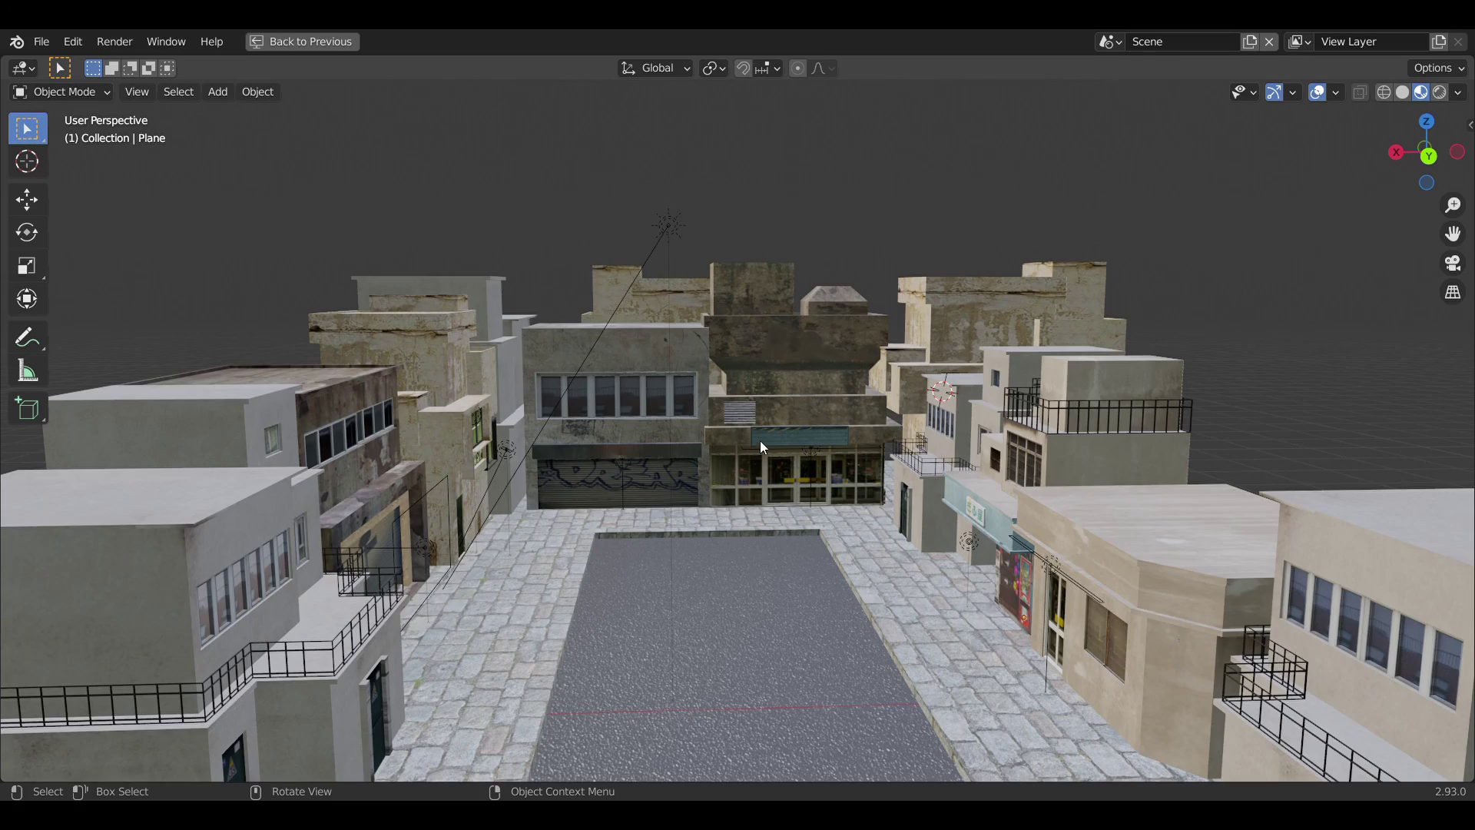
mouse_move(759, 440)
middle_down()
mouse_move(812, 432)
mouse_move(777, 444)
middle_up()
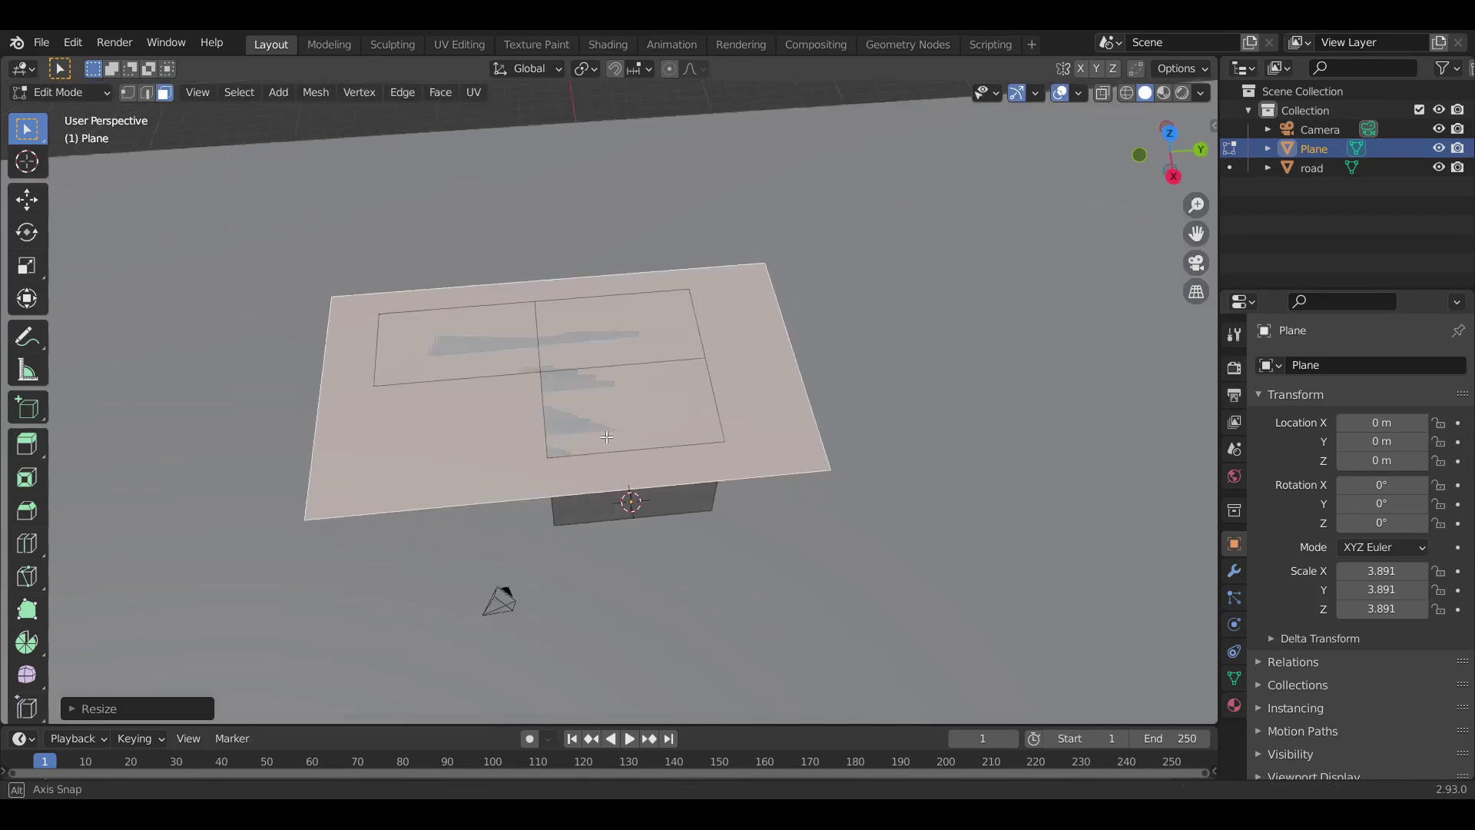
- Scale the plane along Y and extrude it to give the ledge thickness
key(s)
key(y)
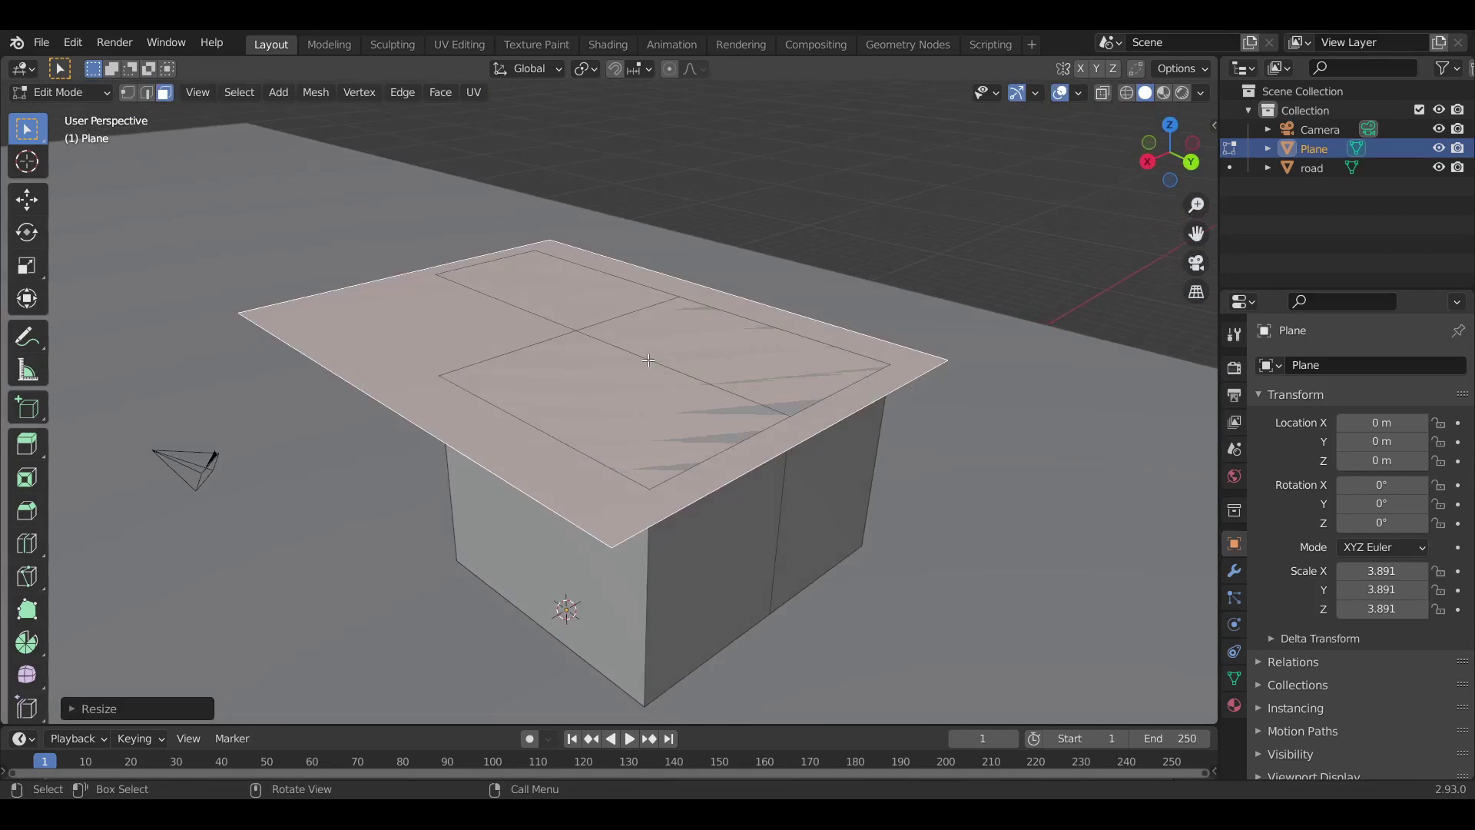
key(e)
click(720, 355)
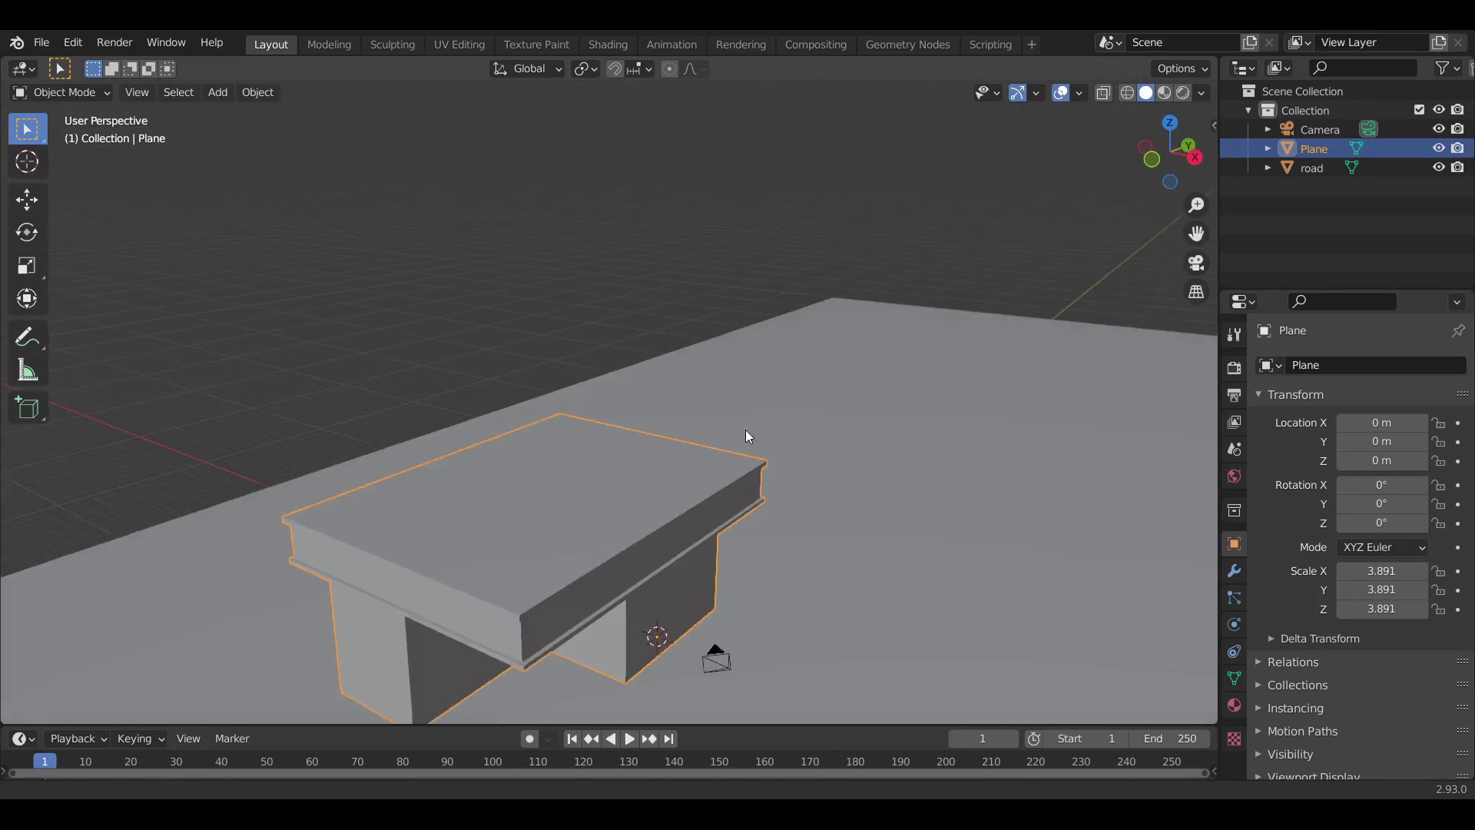
- Scale faces along X, move them into place, and duplicate a face rotated 90°
key(s)
key(x)
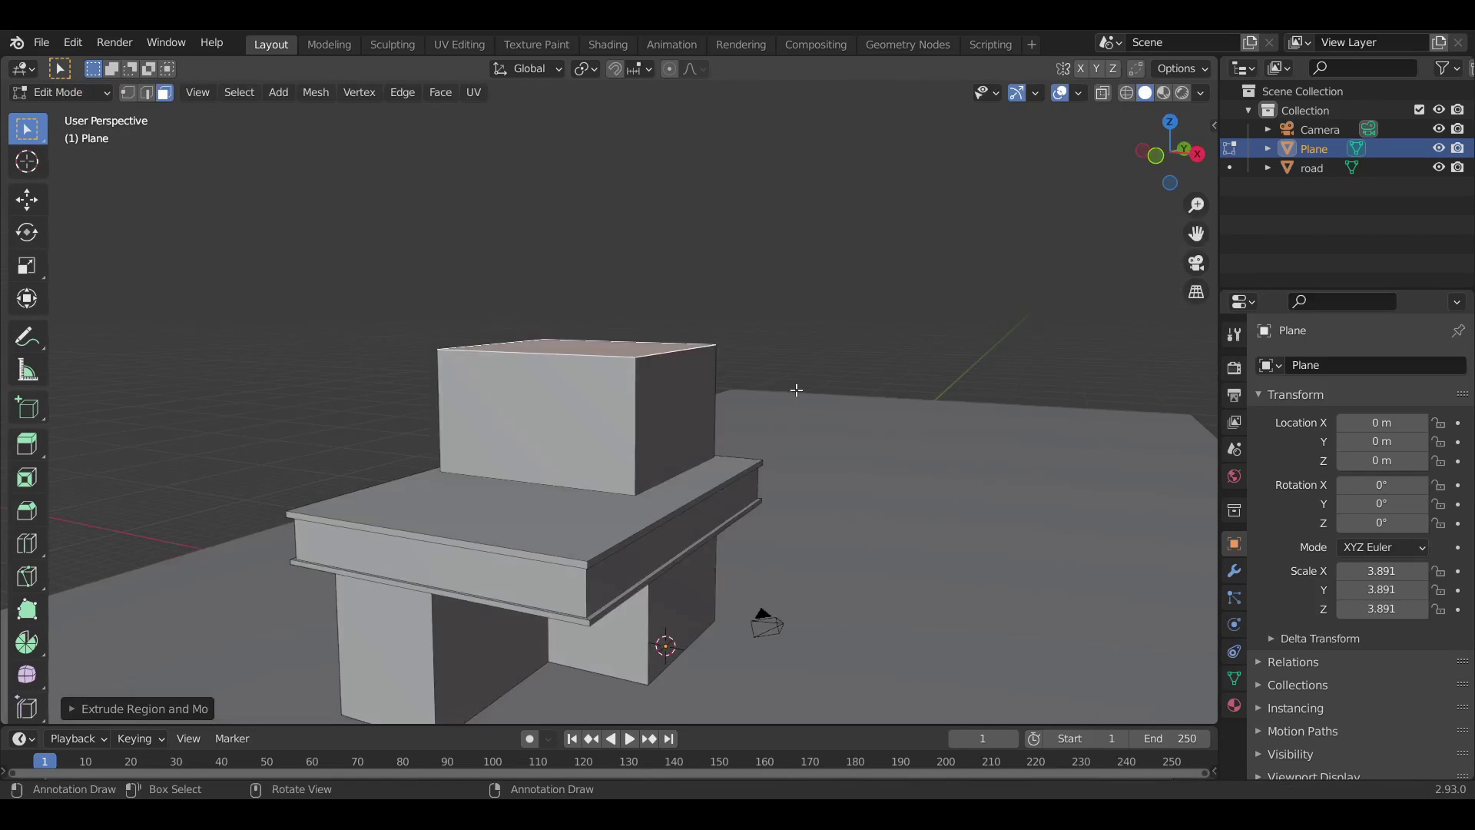
key(g)
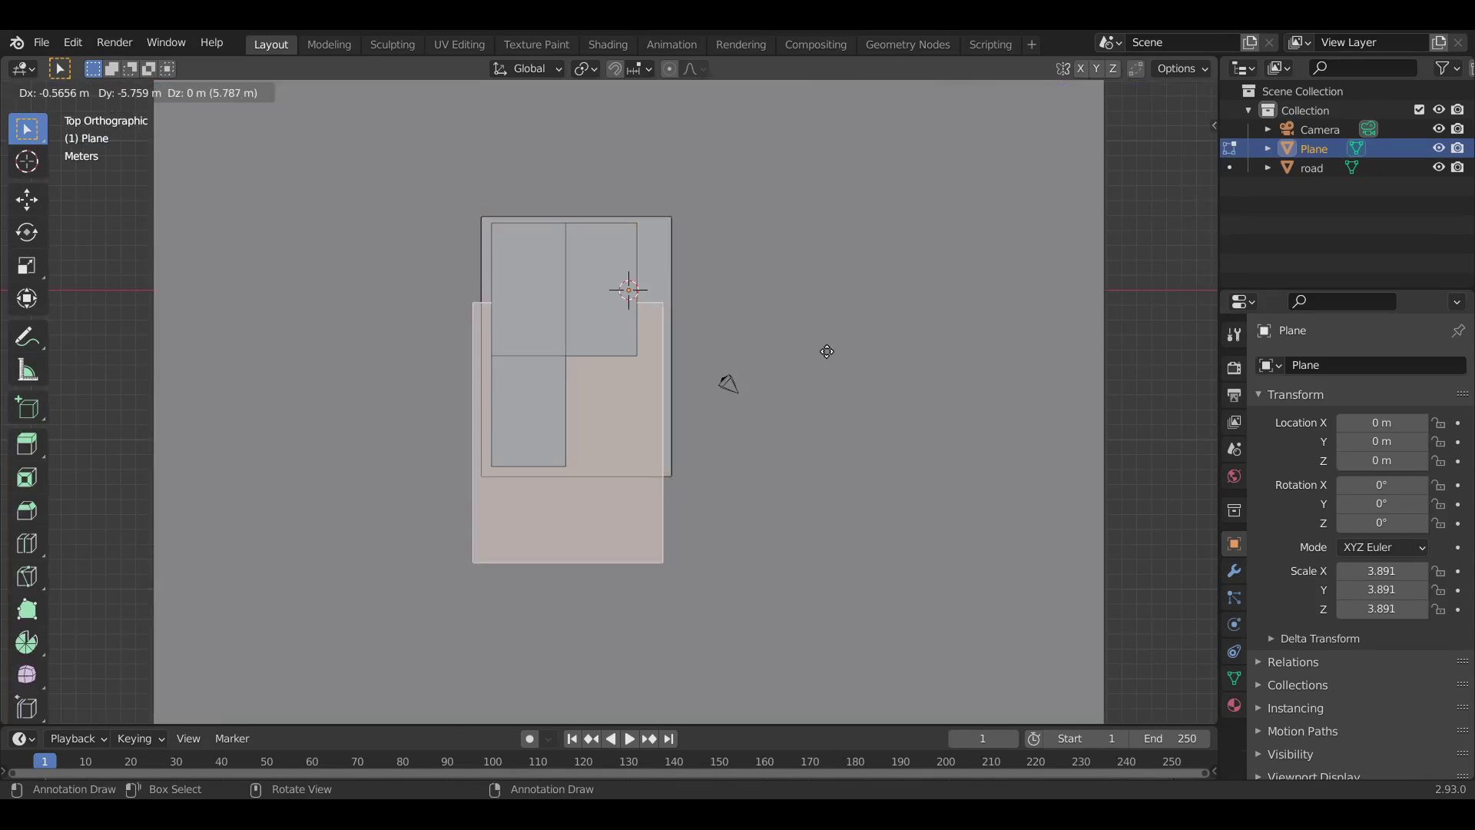
click(729, 386)
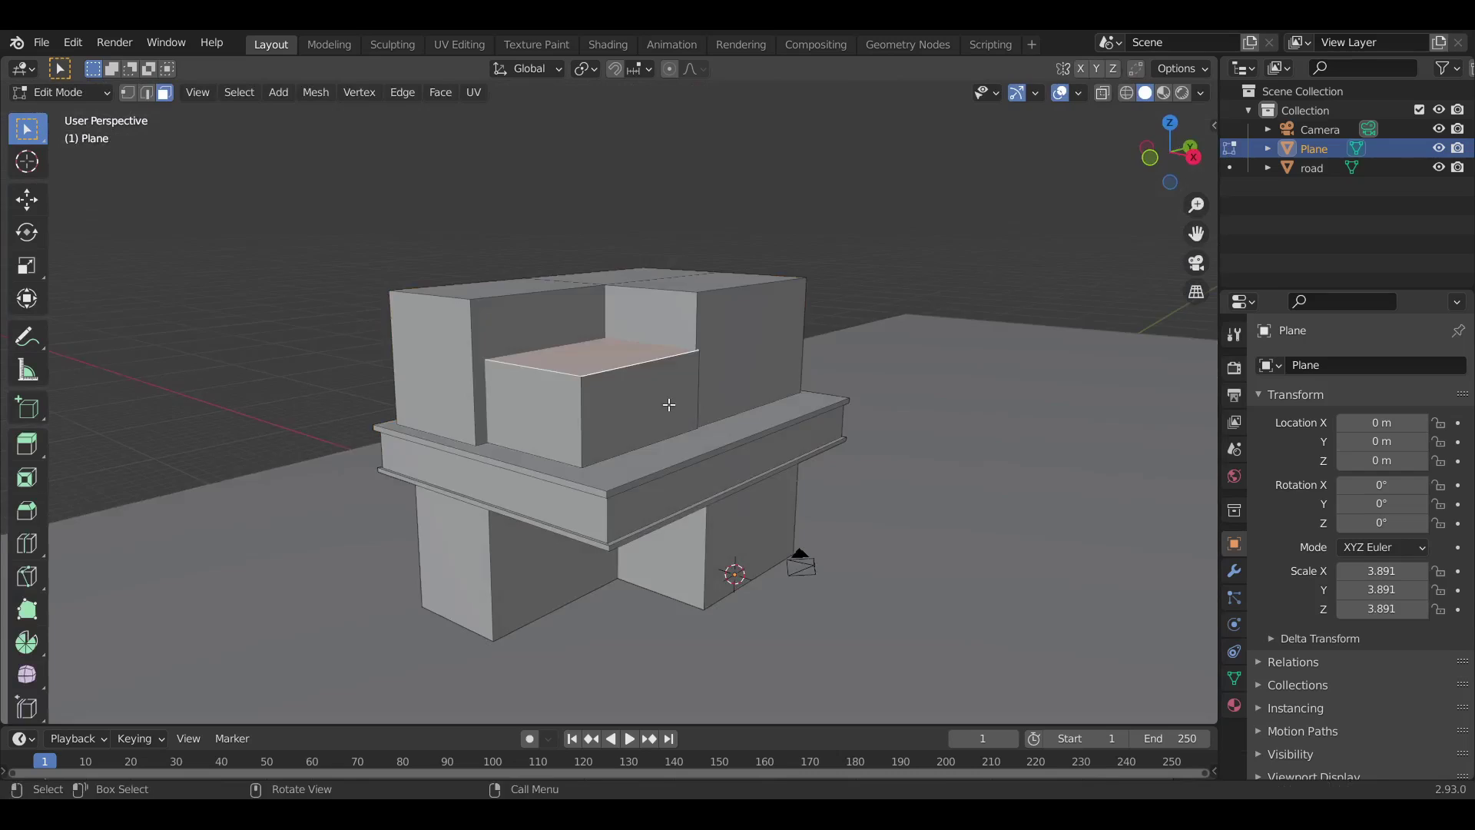
key(shift+d)
text(r)
text(90)
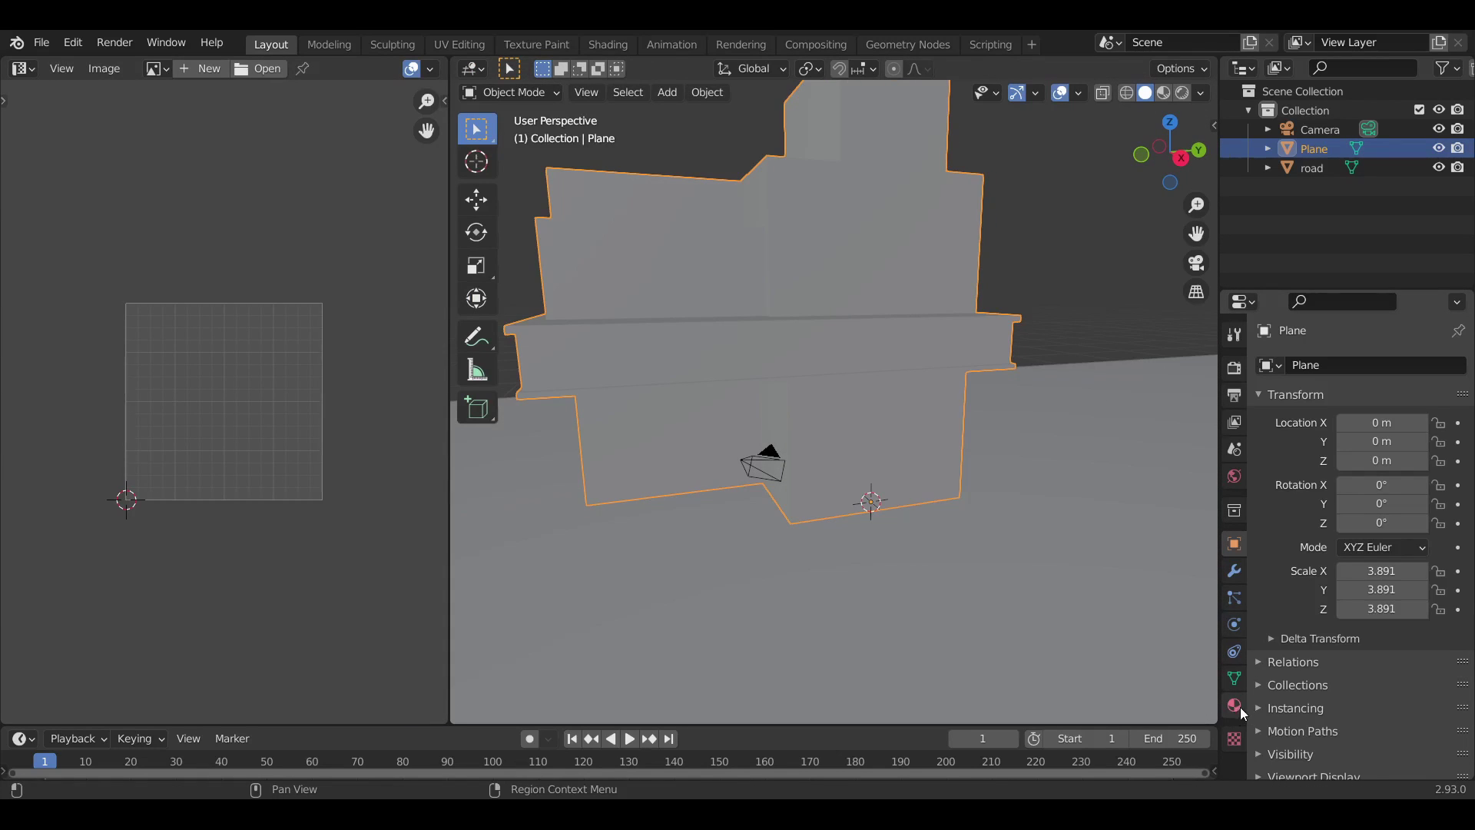
- Create a 'house wall' material using the house5.jpg image texture as its Base Color
click(1237, 706)
click(1361, 448)
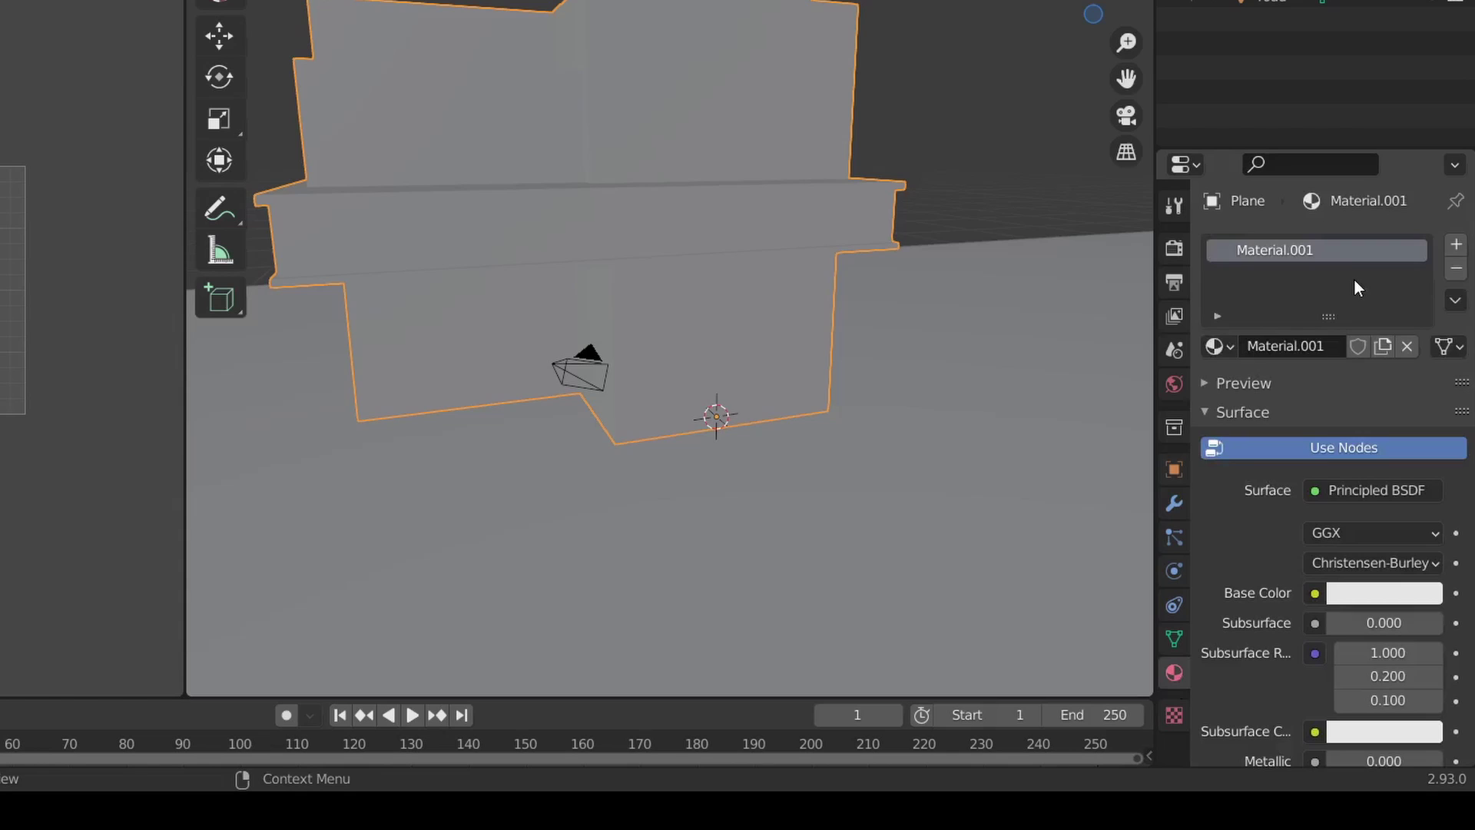
click(1316, 594)
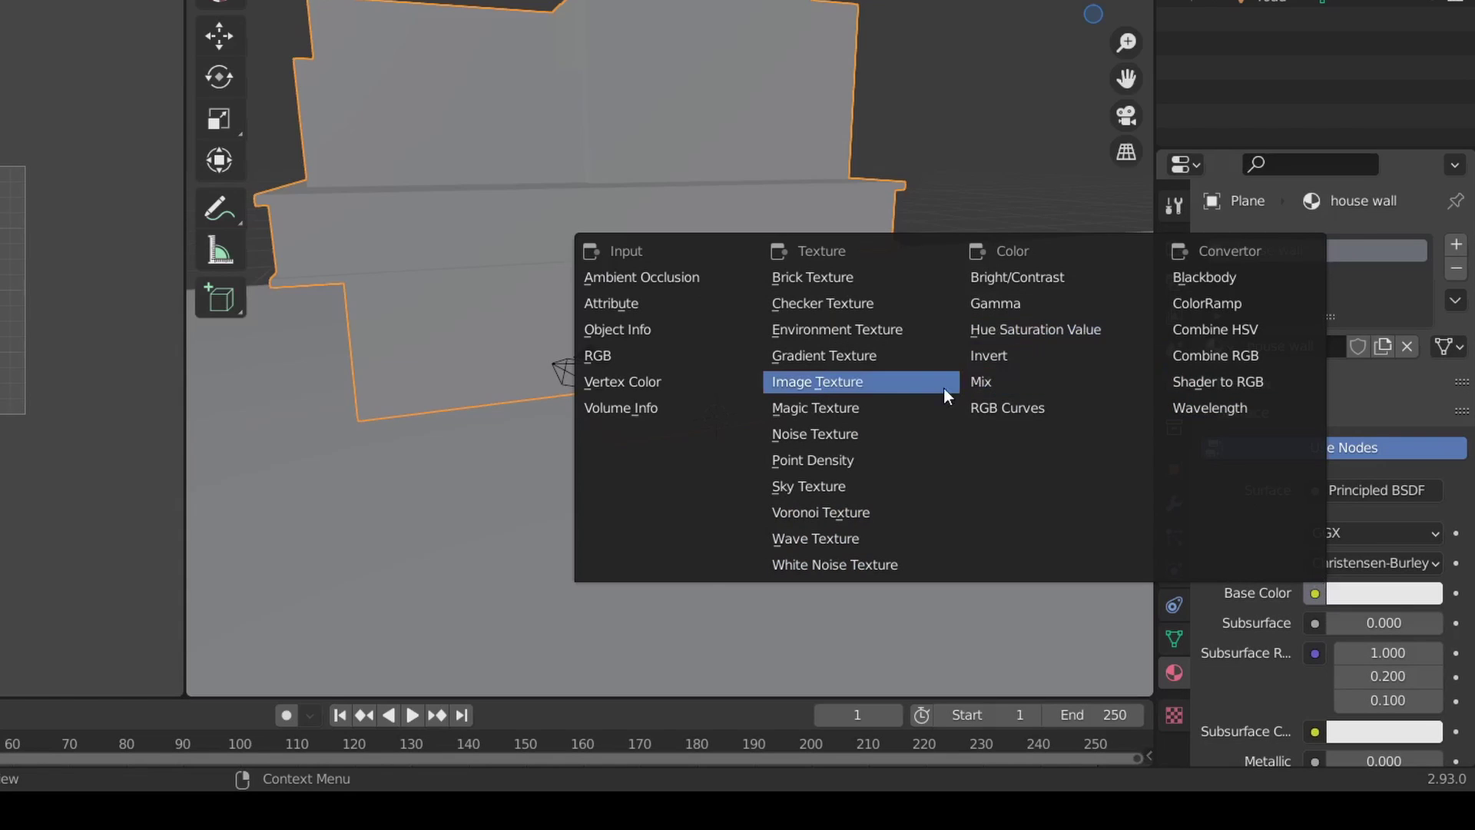
click(944, 389)
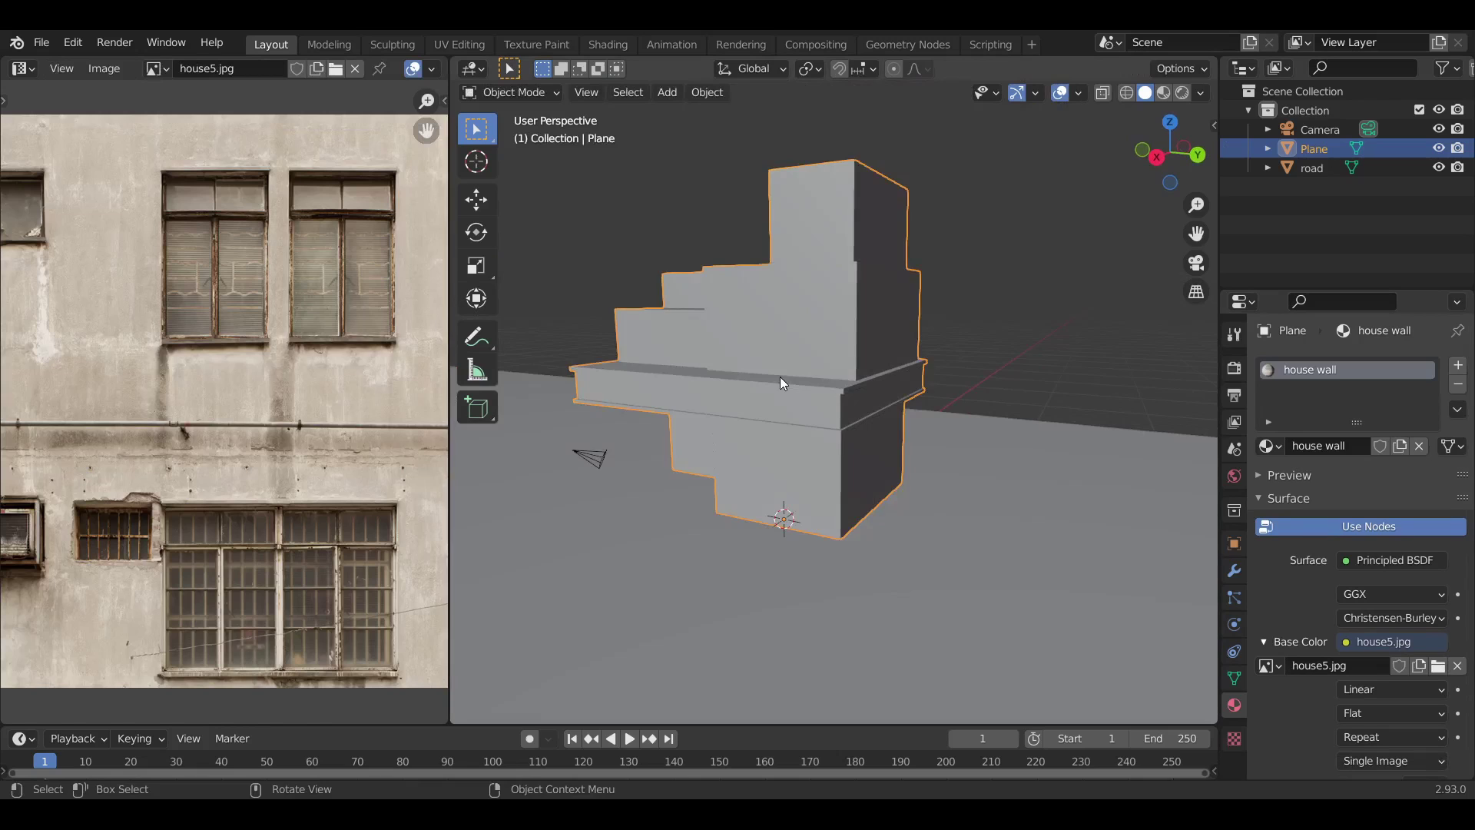
middle_drag(781, 377, 1073, 170)
- In Material Preview, unwrap the building with Cube Projection
click(1163, 93)
scroll(845, 408, up, 5)
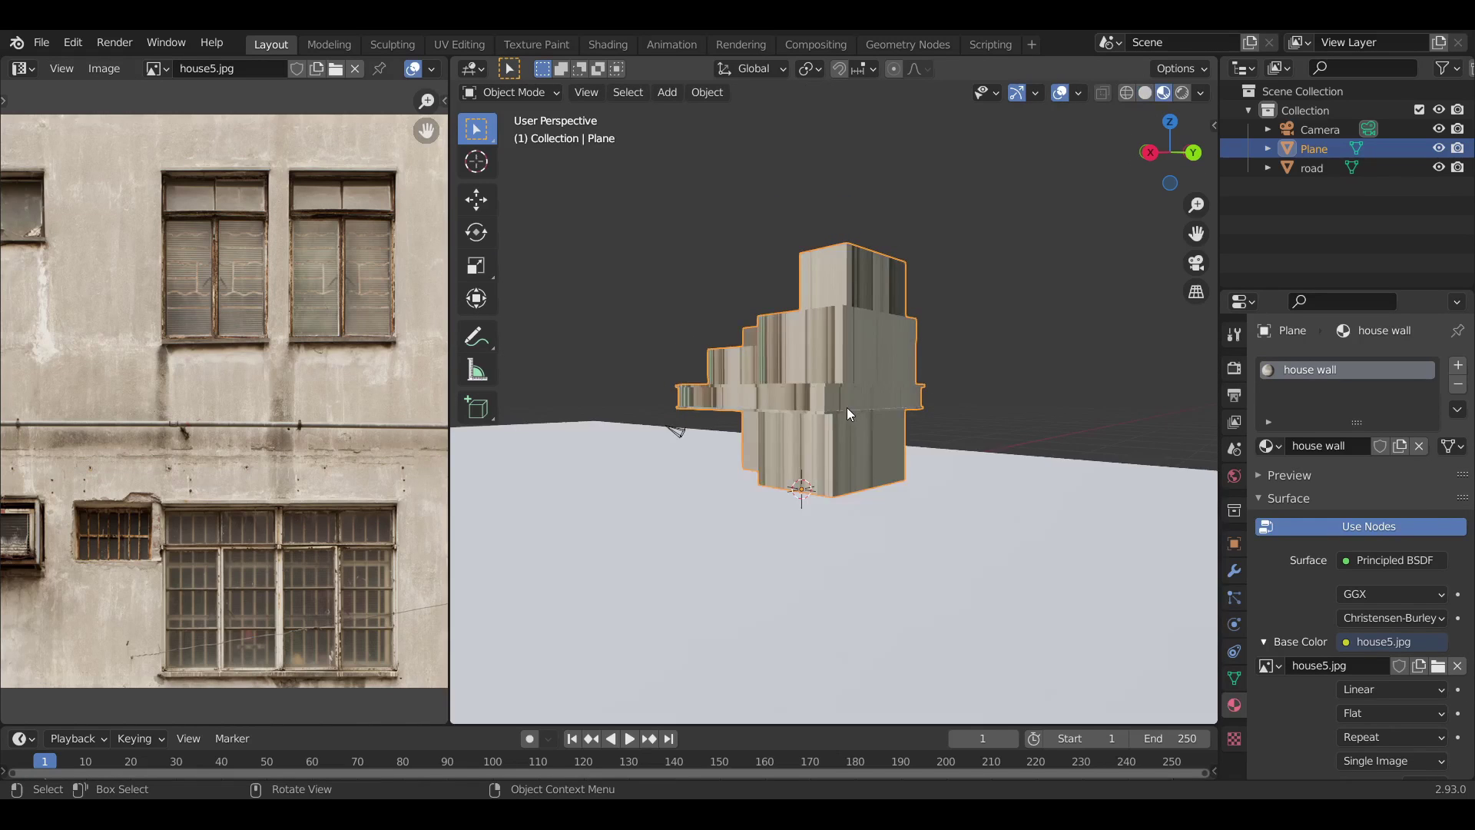
scroll(833, 362, down, 3)
key(Tab)
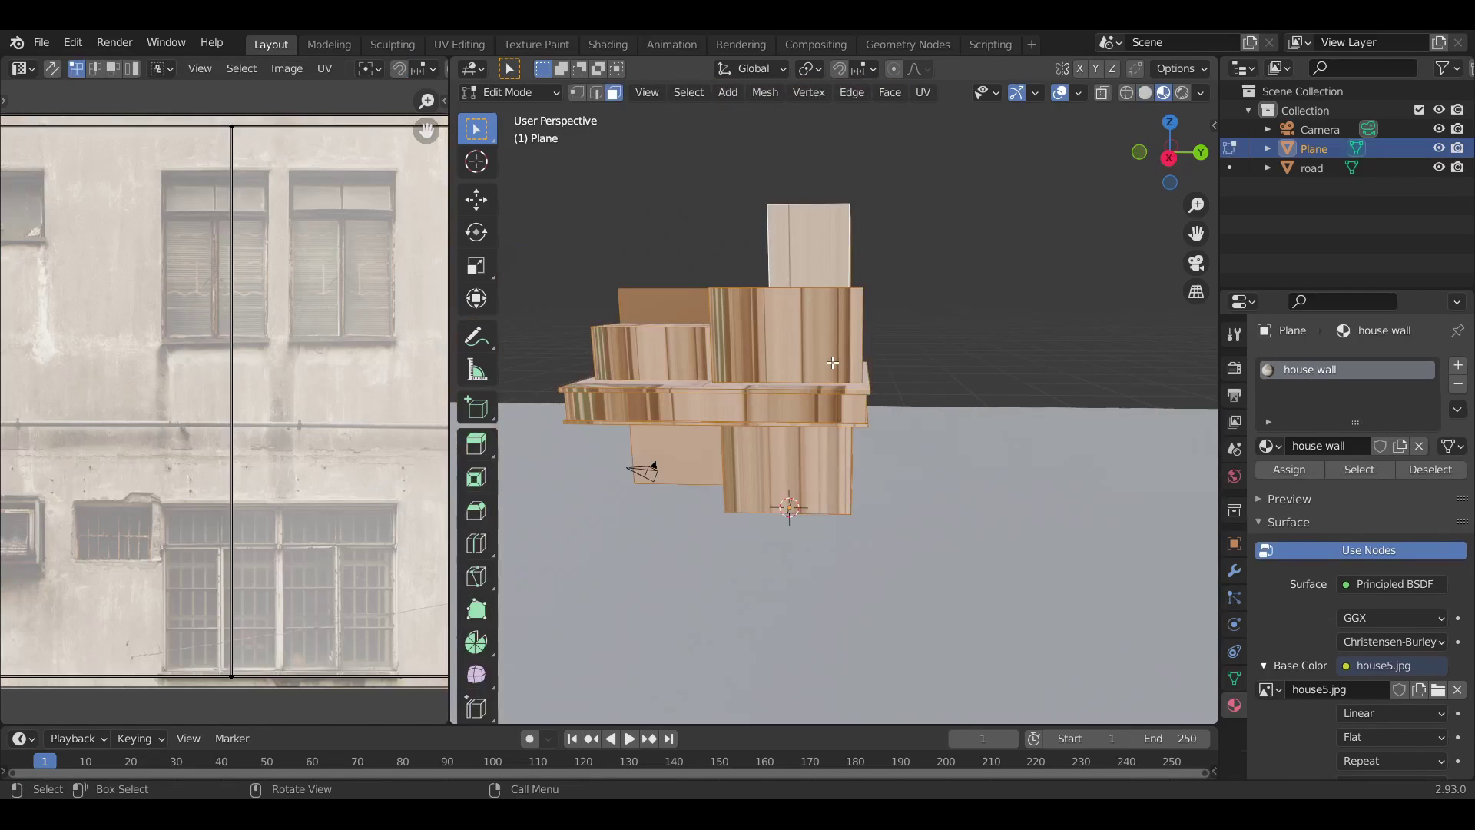
key(u)
click(833, 454)
key(Tab)
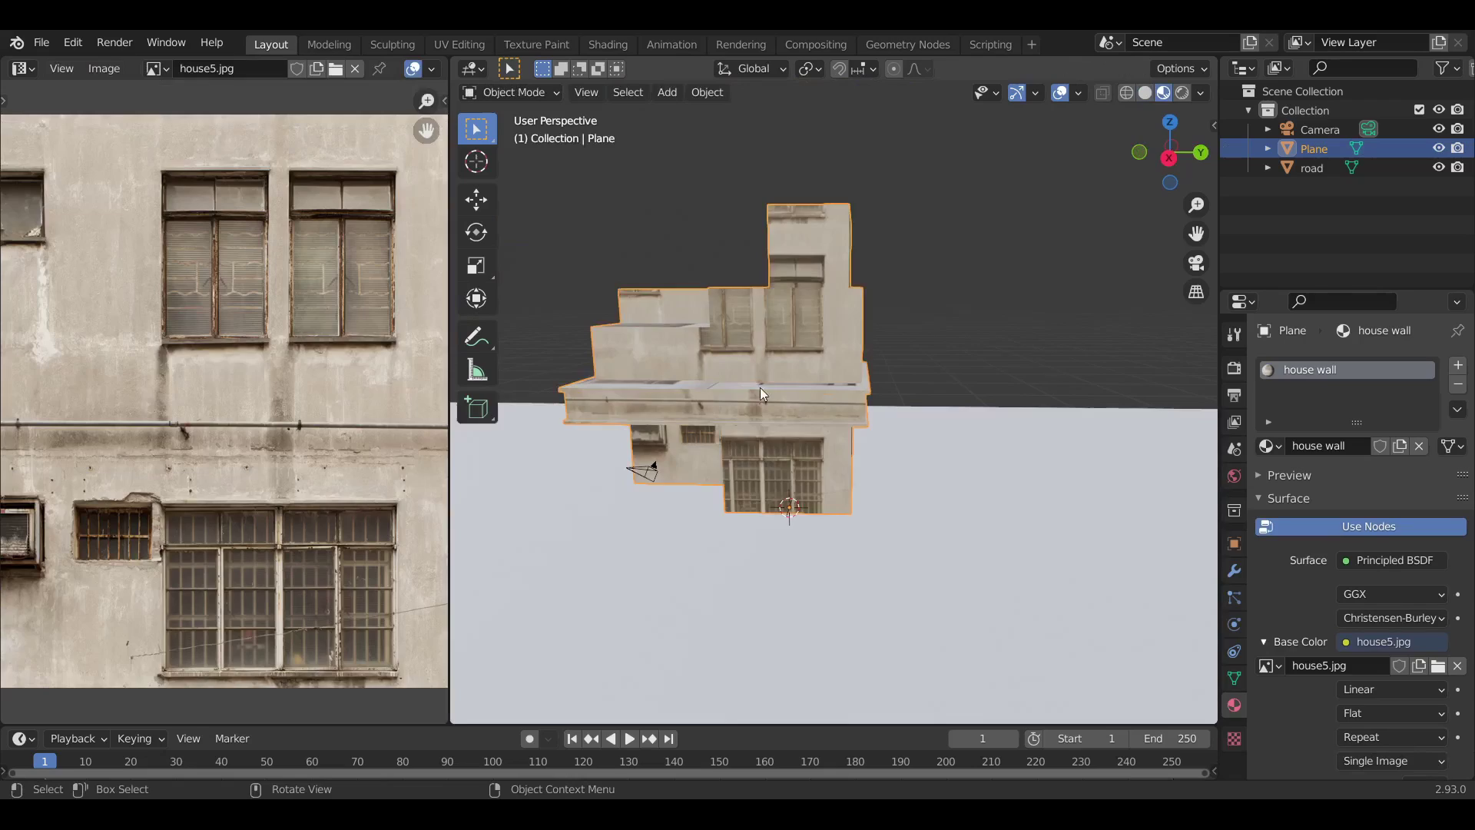
- Select all linked faces of the box in Edit Mode, then return to Object Mode
middle_drag(761, 393, 794, 373)
key(Tab)
click(753, 305)
key(ctrl+l)
key(Tab)
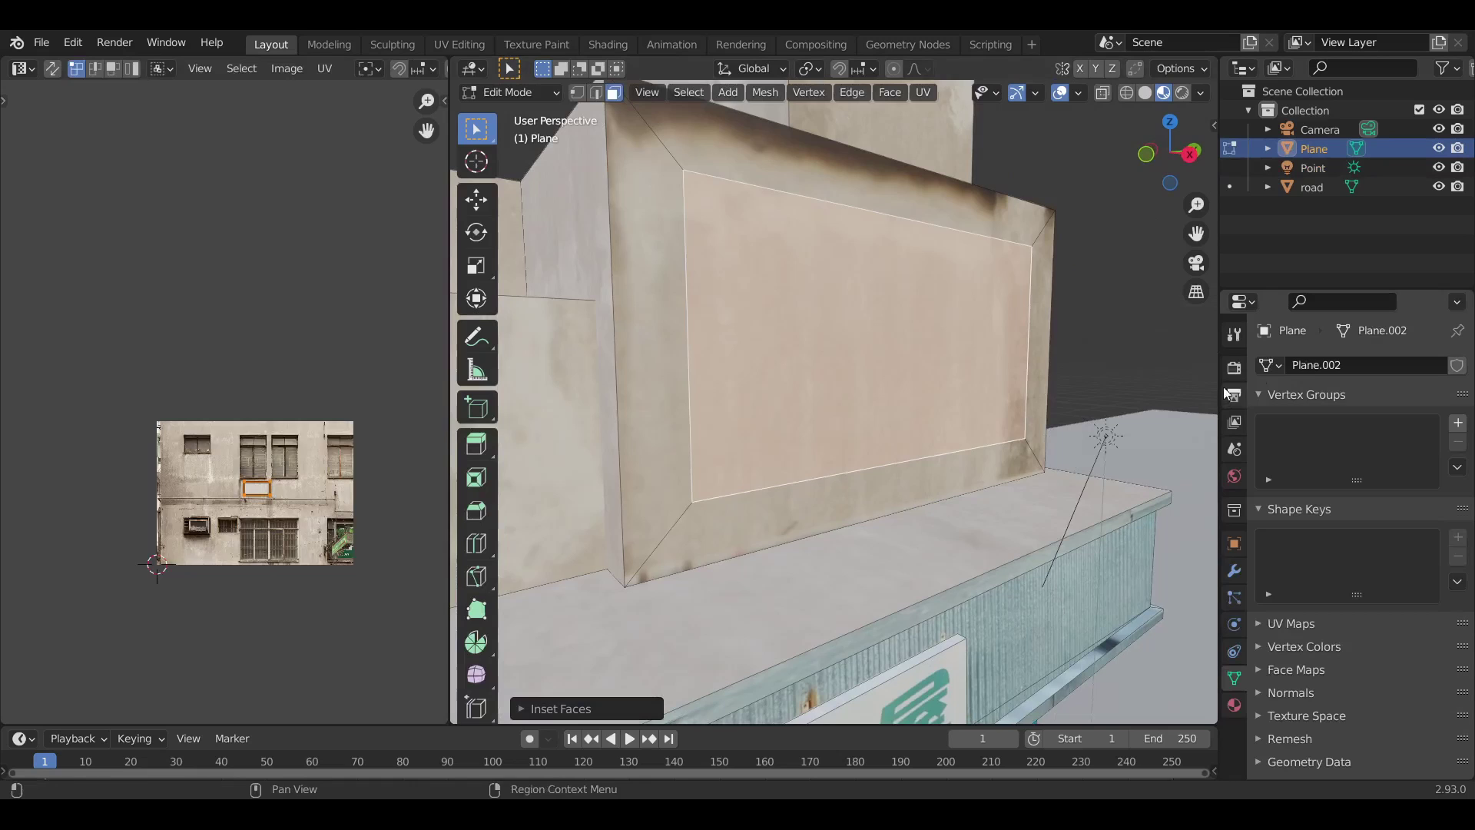
- Scale and move the window face's UVs to fit the window area of house5.jpg
key(s)
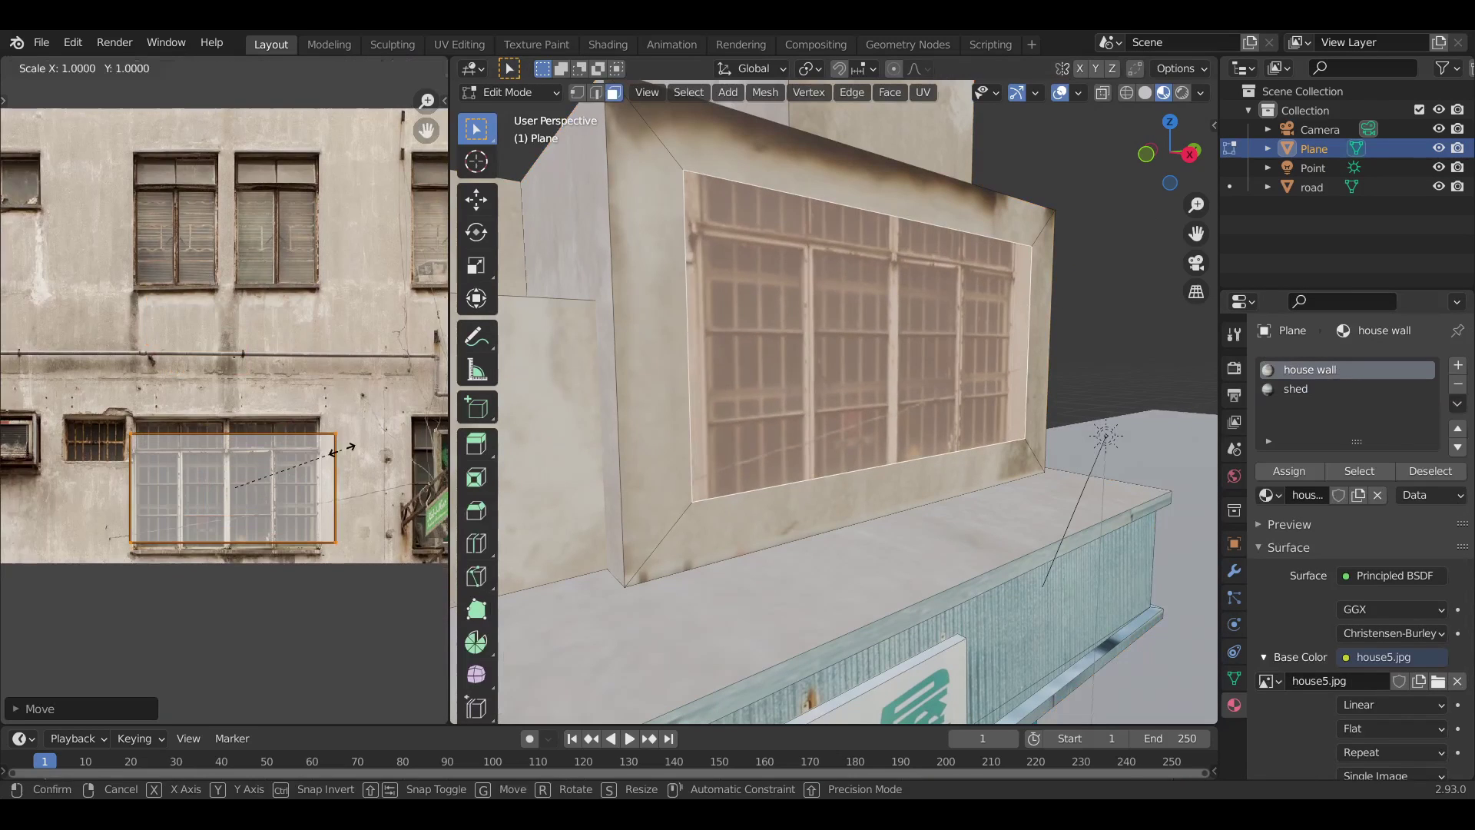
click(354, 444)
click(354, 440)
key(s)
key(x)
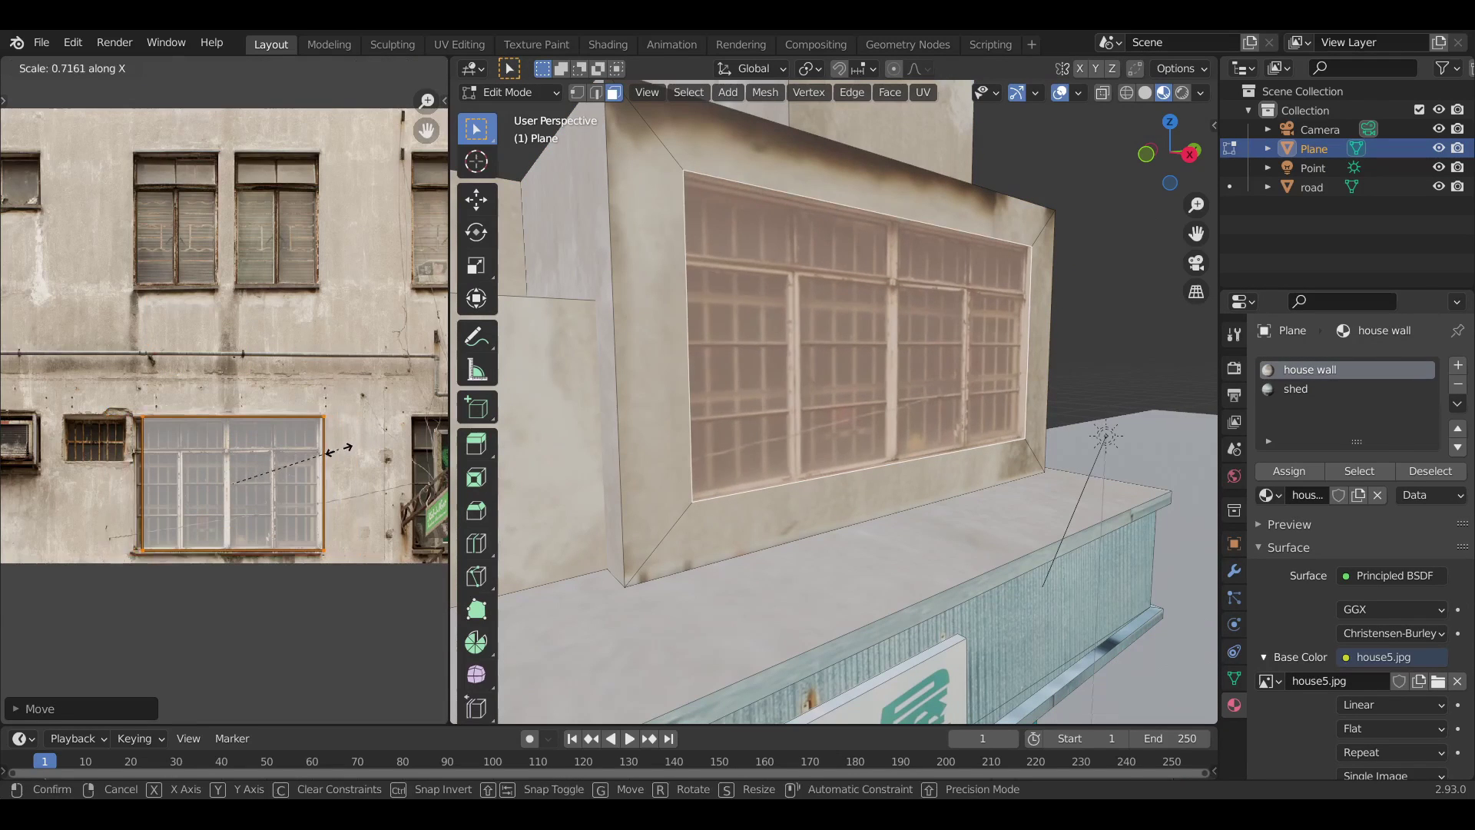
click(371, 439)
scroll(371, 439, up, 2)
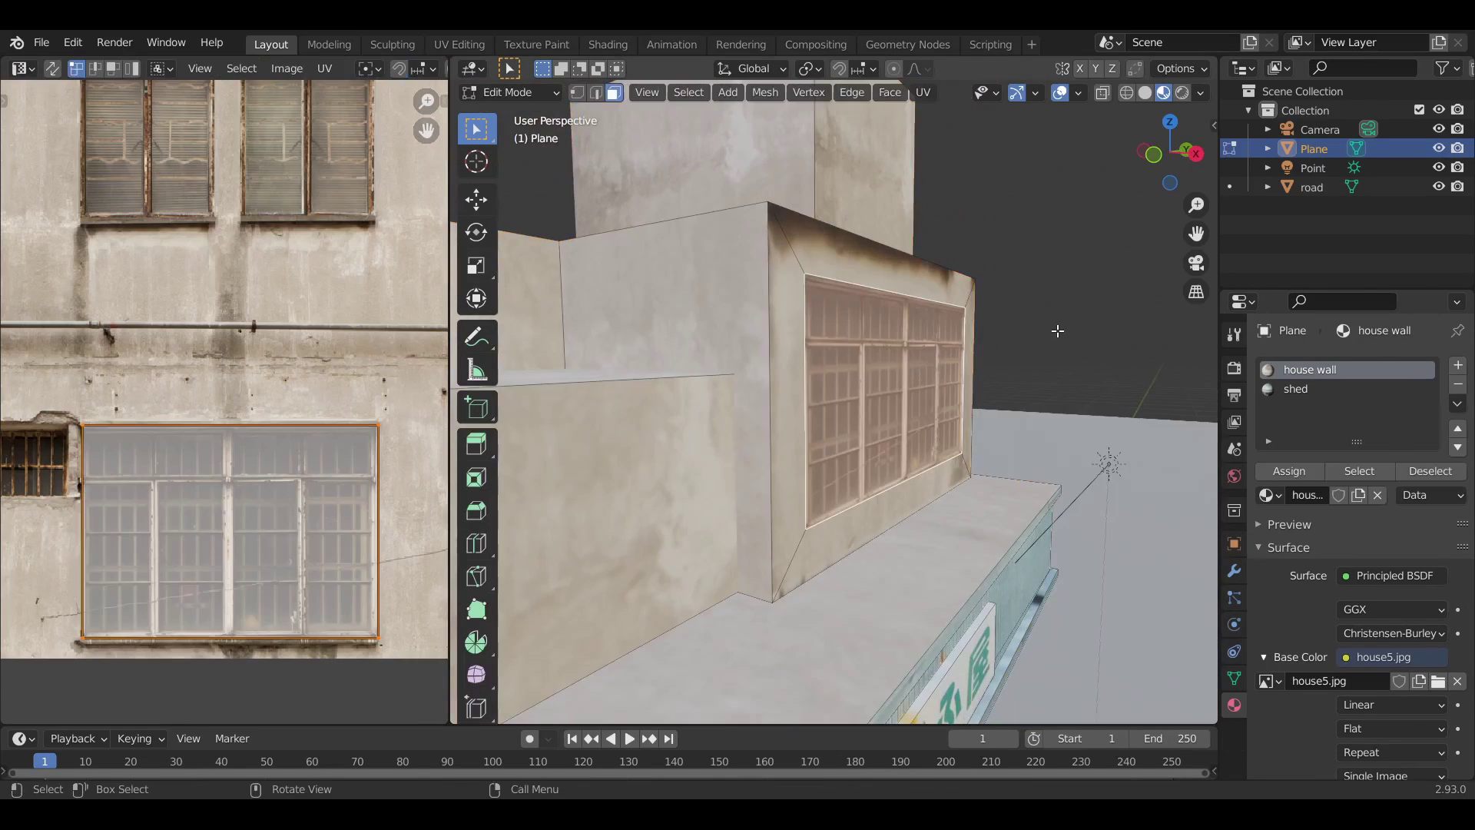
- Recess and inset the window face, then divide it with two loop cuts
key(e)
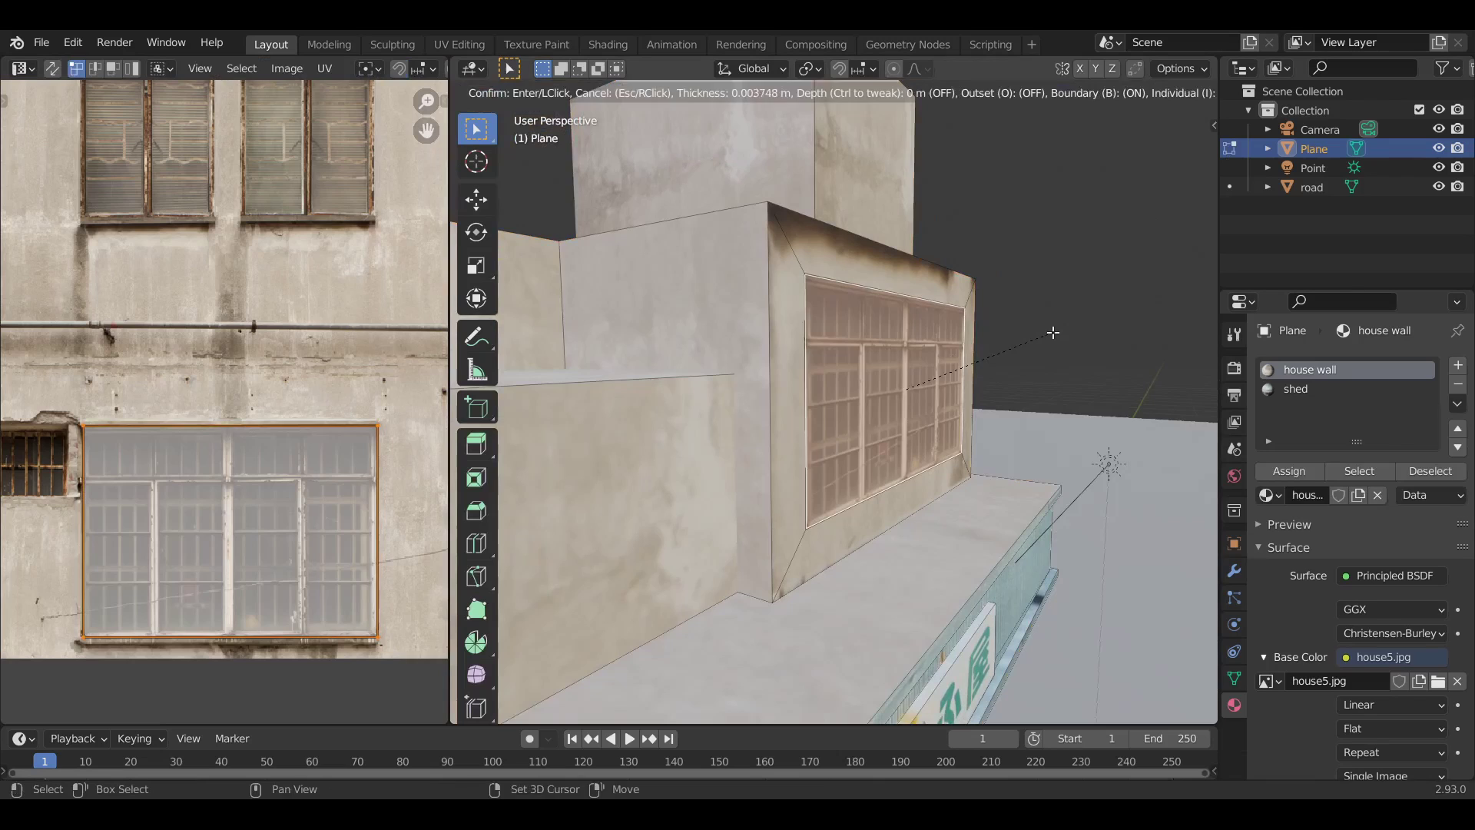
click(1051, 332)
key(i)
click(1094, 308)
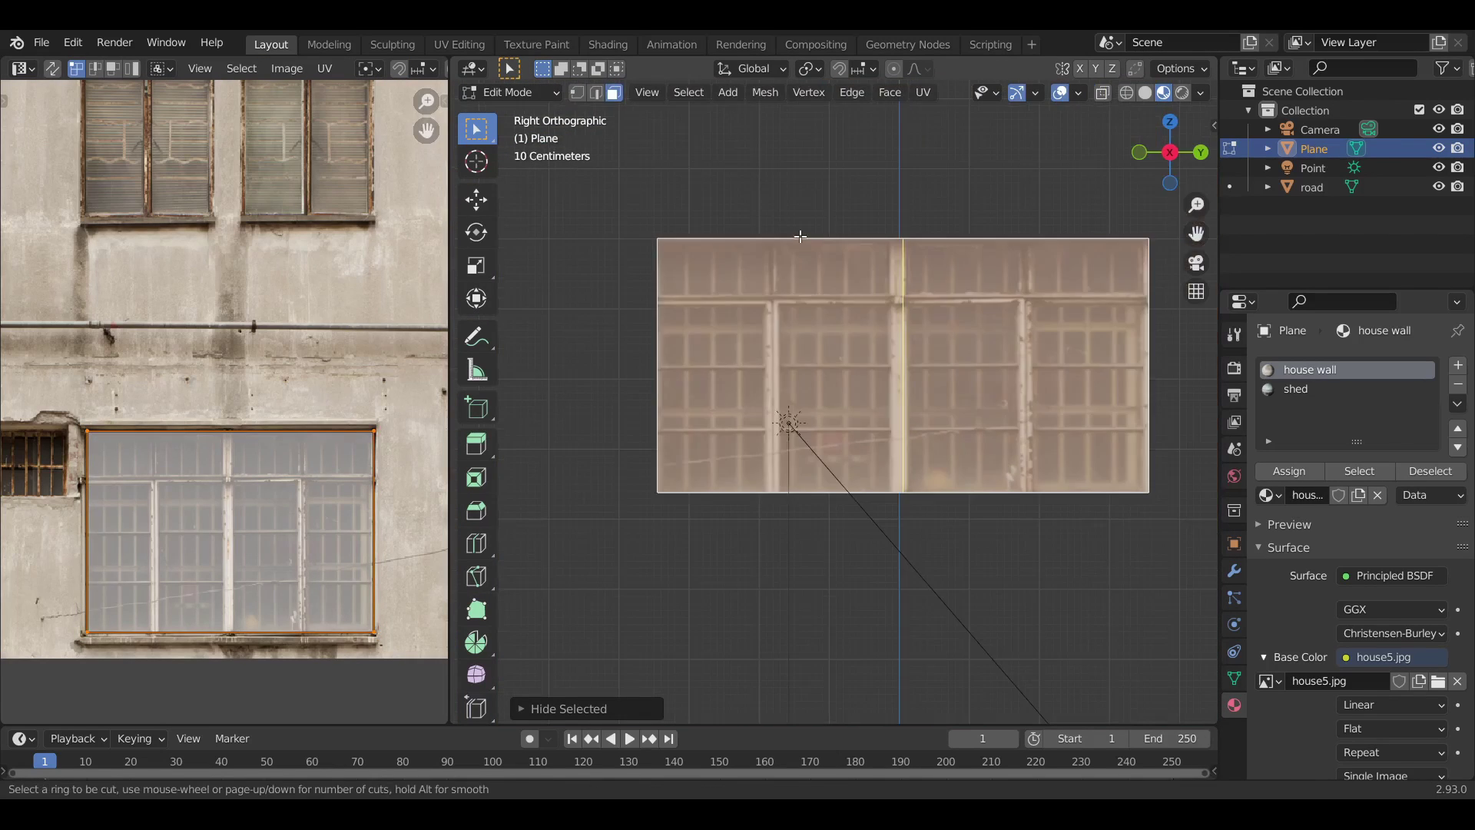
key(ctrl+r)
click(976, 225)
key(g)
key(g)
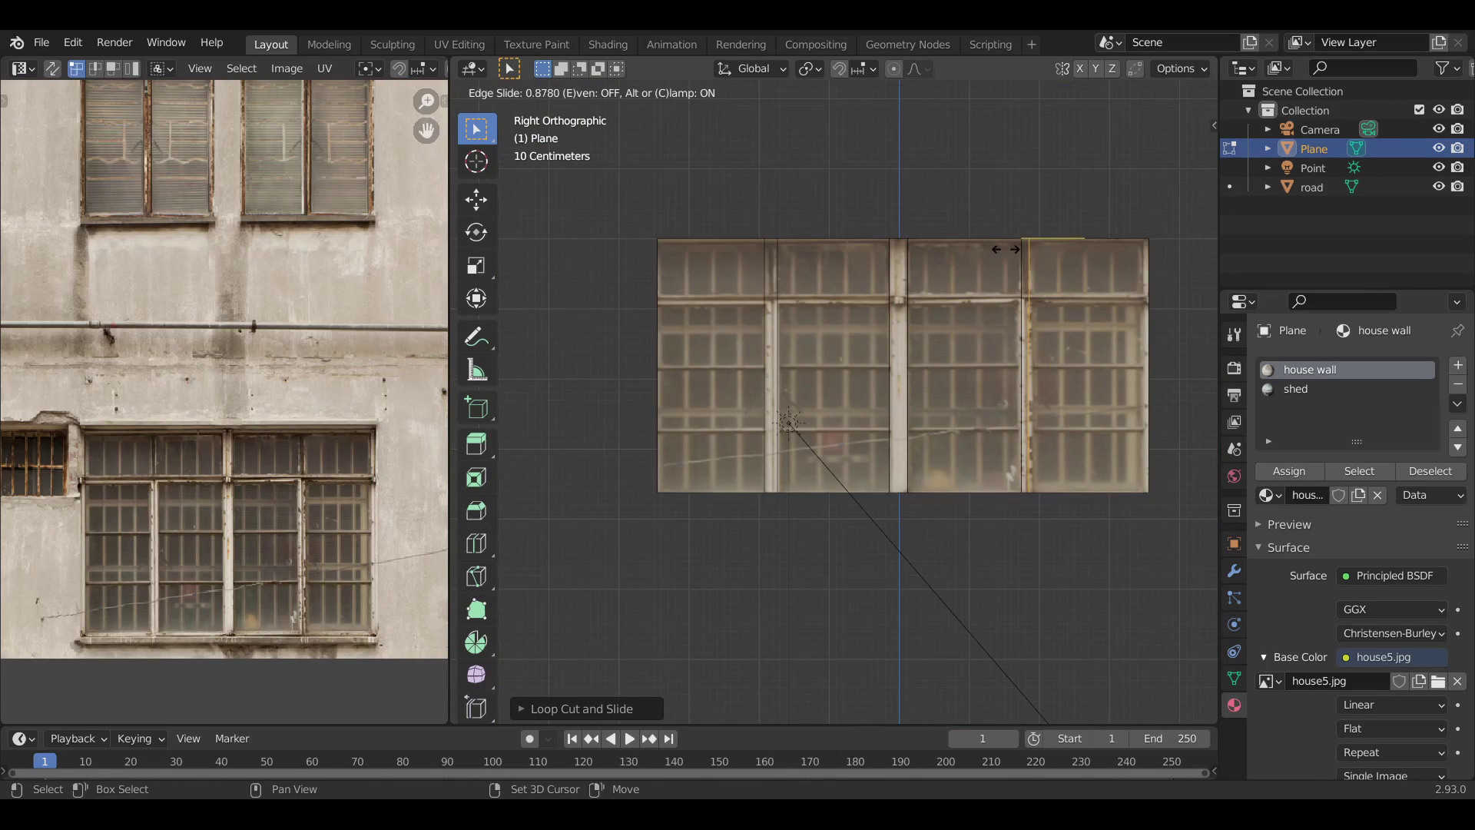
click(1005, 249)
key(ctrl+r)
click(642, 320)
click(748, 301)
scroll(748, 301, up, 1)
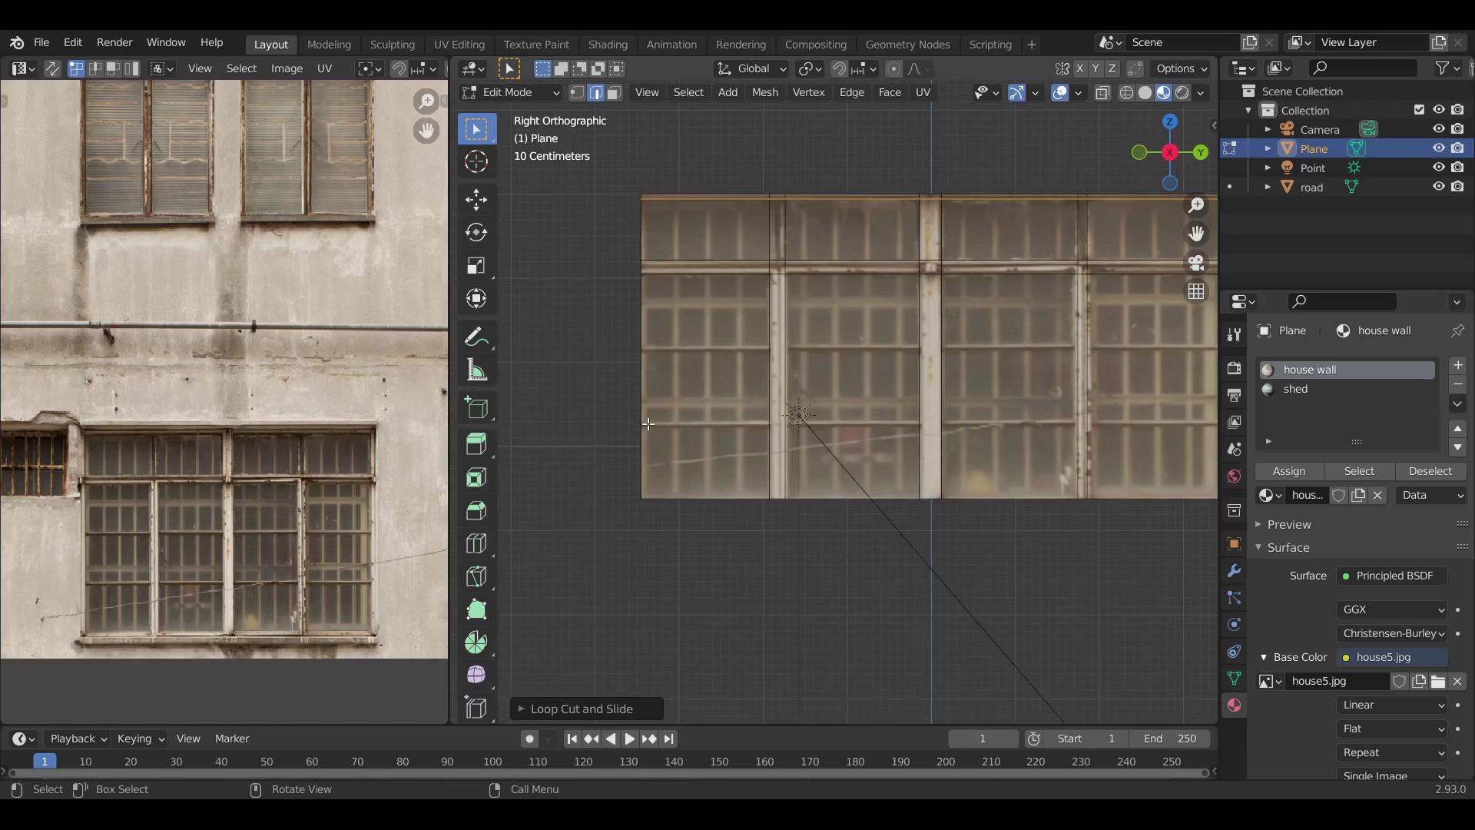
- Extrude the six selected window frame faces outward and start insetting them
click(635, 425)
click(638, 461)
middle_drag(638, 461, 846, 399)
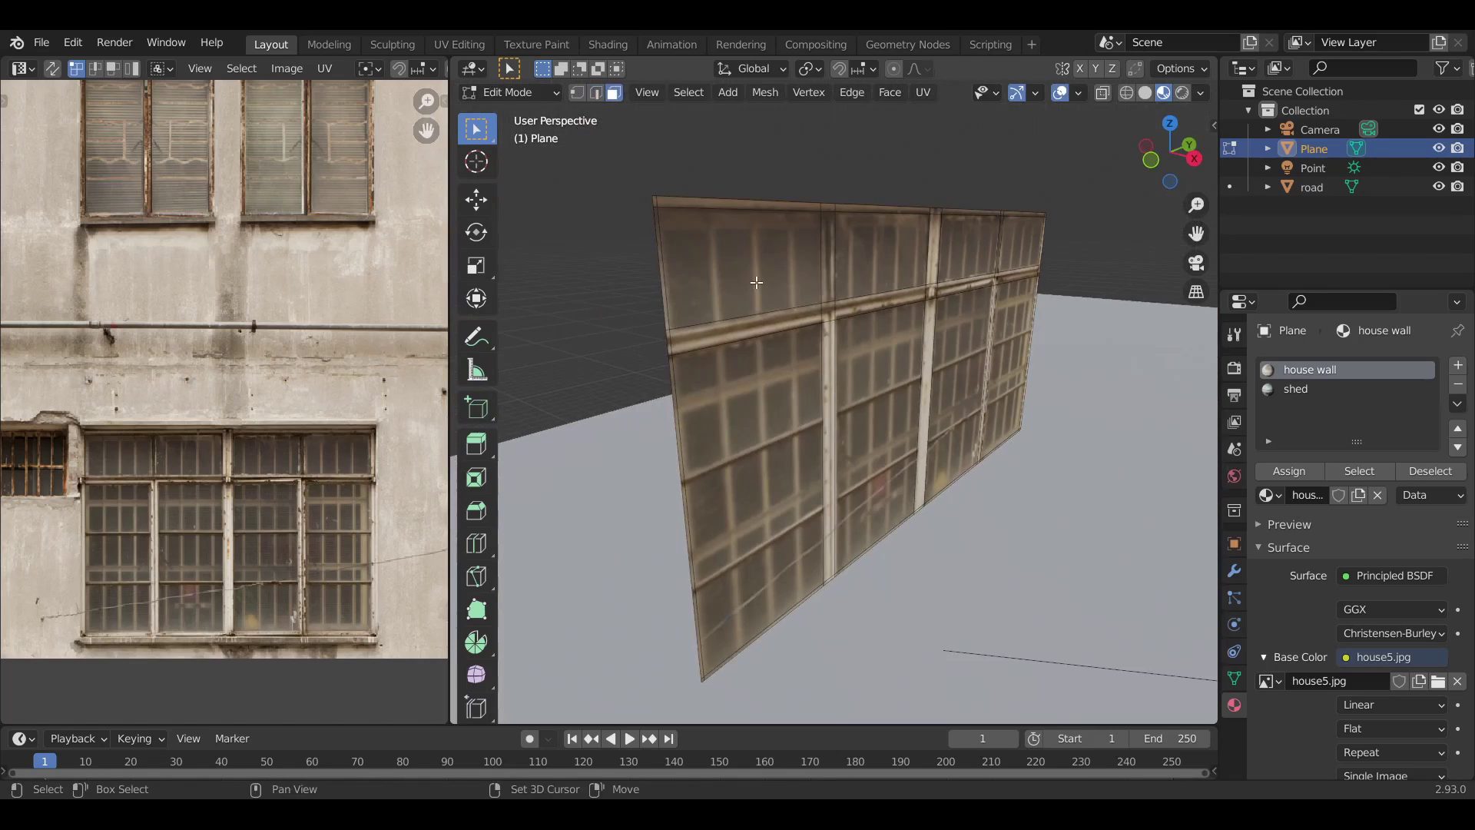
click(708, 461)
shift+click(856, 428)
shift+click(988, 412)
shift+click(1087, 395)
middle_drag(1087, 395, 1051, 292)
key(e)
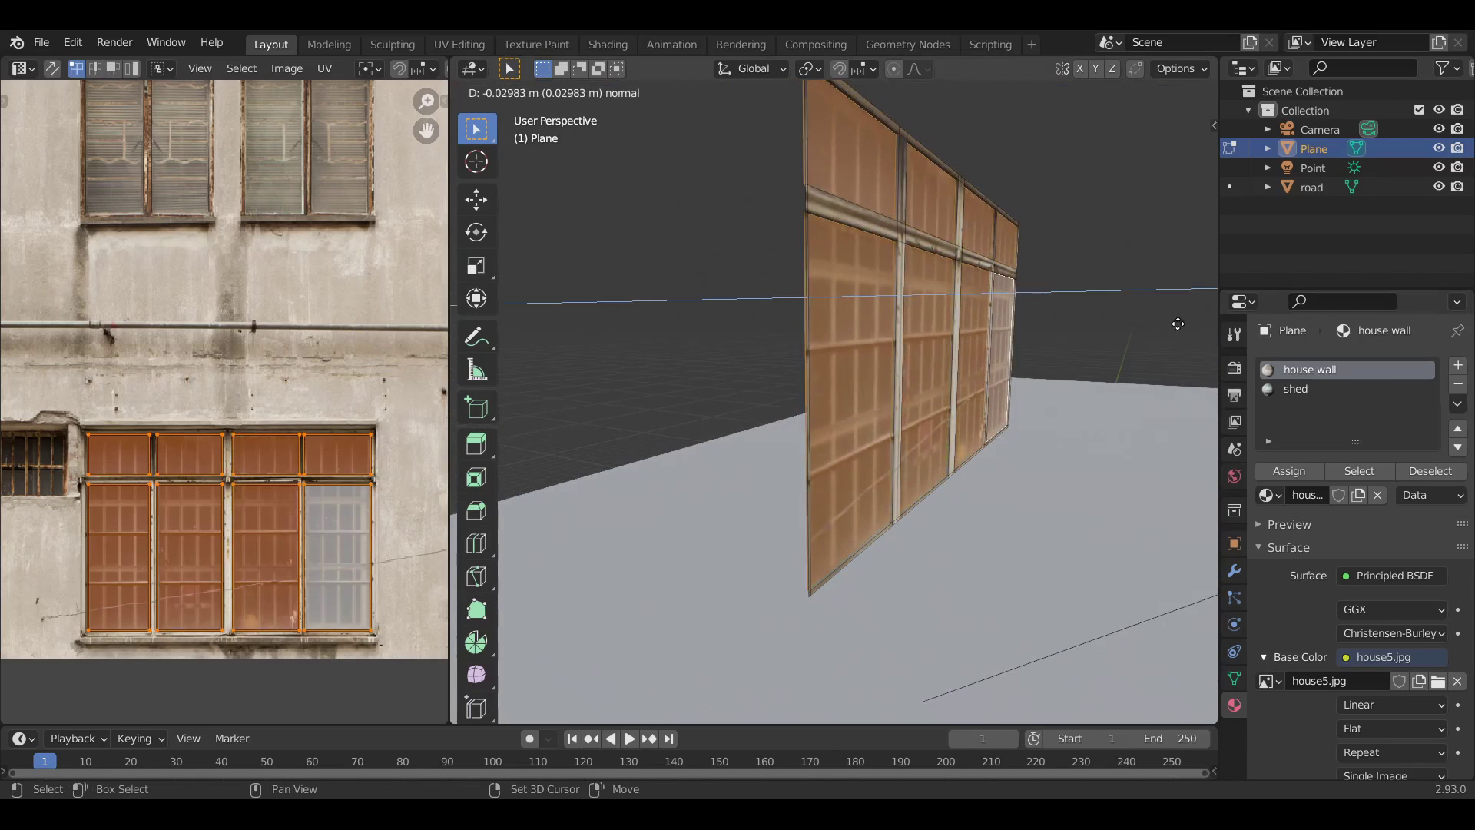
click(1176, 320)
key(i)
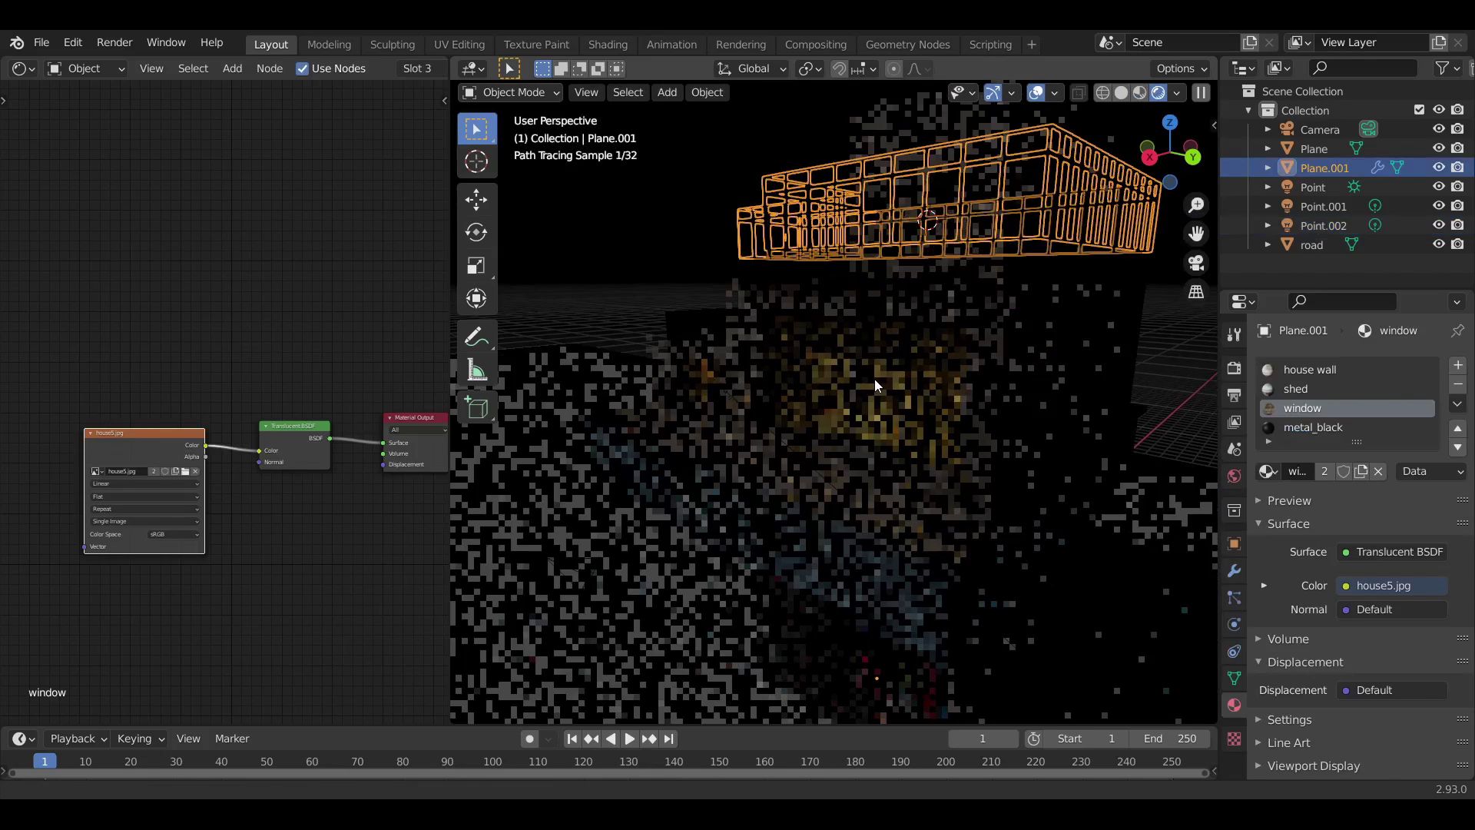
- Deselect the window and orbit the rendered preview of the lit scene
click(874, 379)
middle_drag(874, 380, 842, 360)
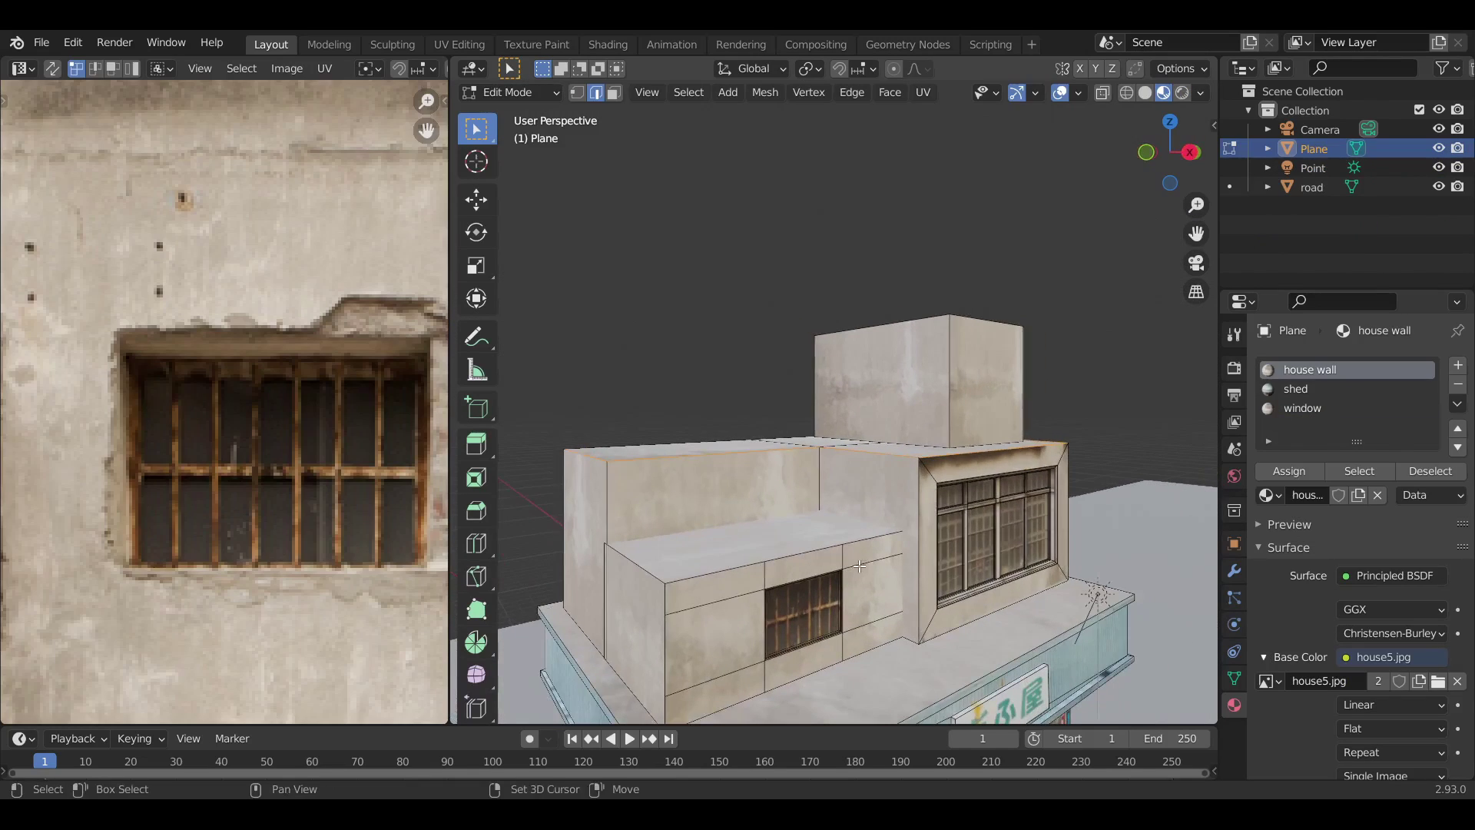
- Duplicate and separate the building's top edges, then extrude them upward into a parapet
key(g)
click(875, 507)
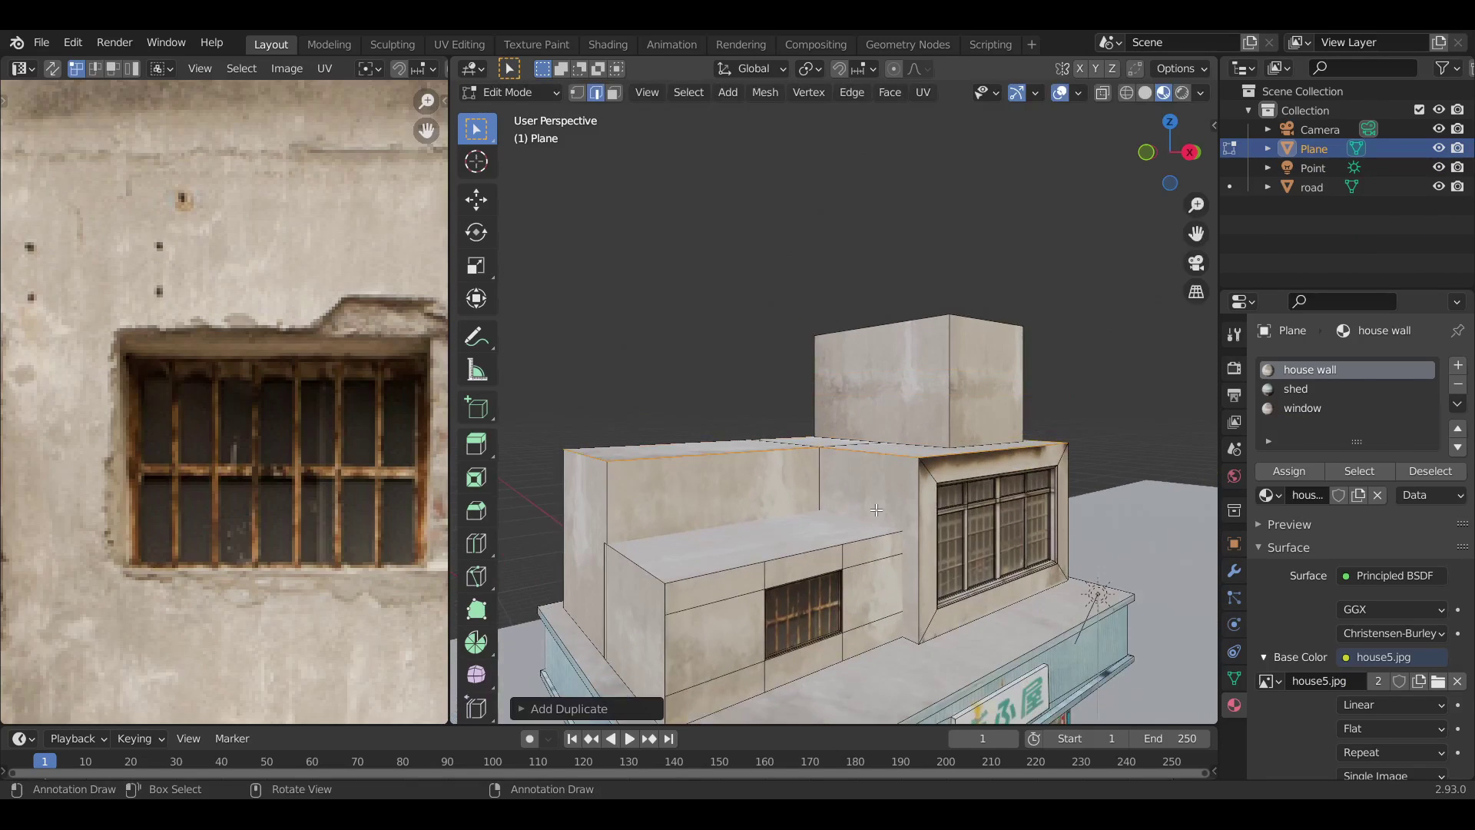
key(ctrl+p)
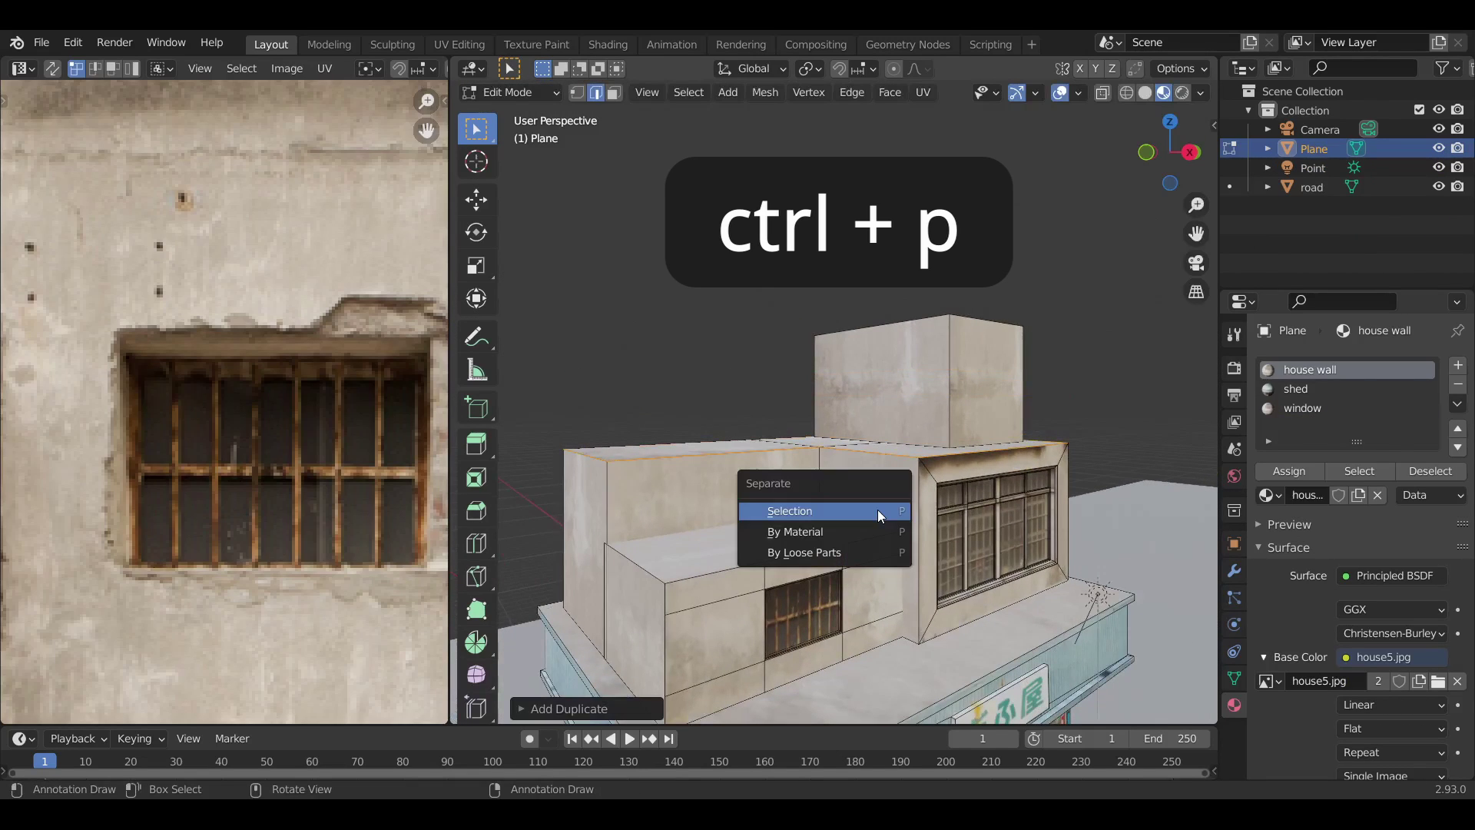
click(877, 510)
key(z)
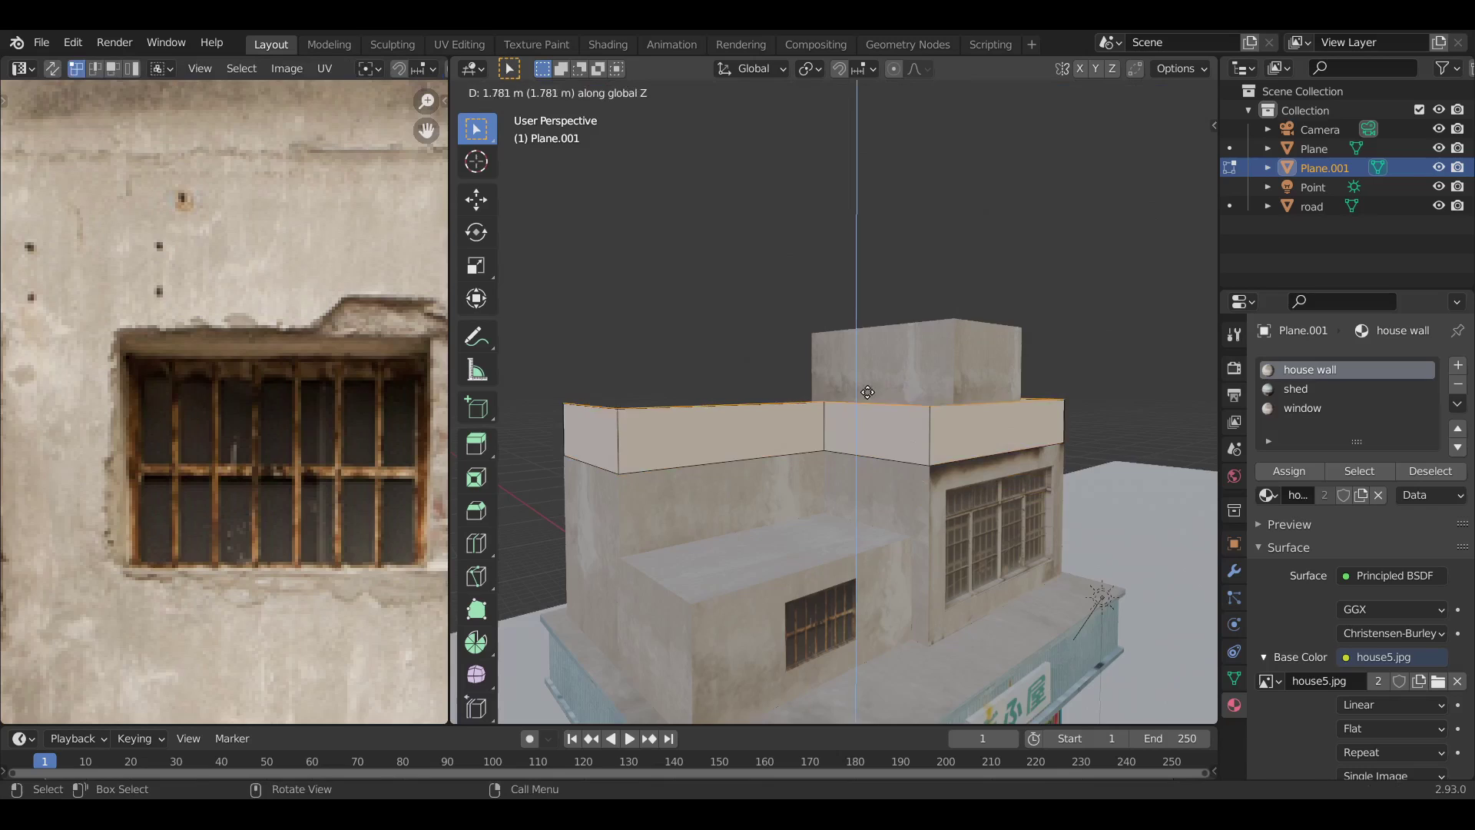
click(801, 430)
click(810, 409)
middle_drag(809, 408, 796, 405)
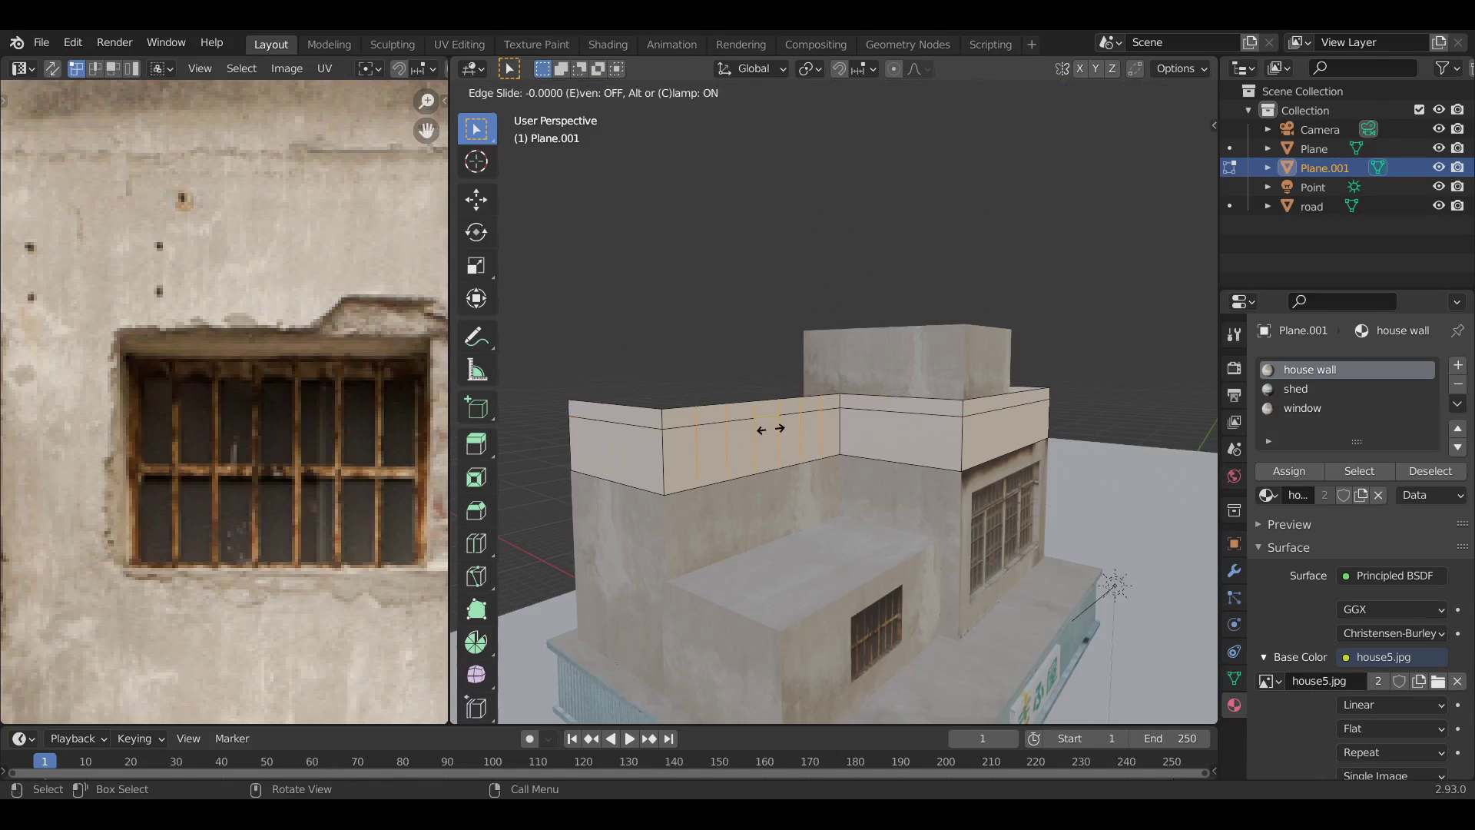
middle_drag(908, 395, 860, 400)
- Add a Wireframe modifier to Plane.001 in Object Mode
key(Tab)
click(1234, 570)
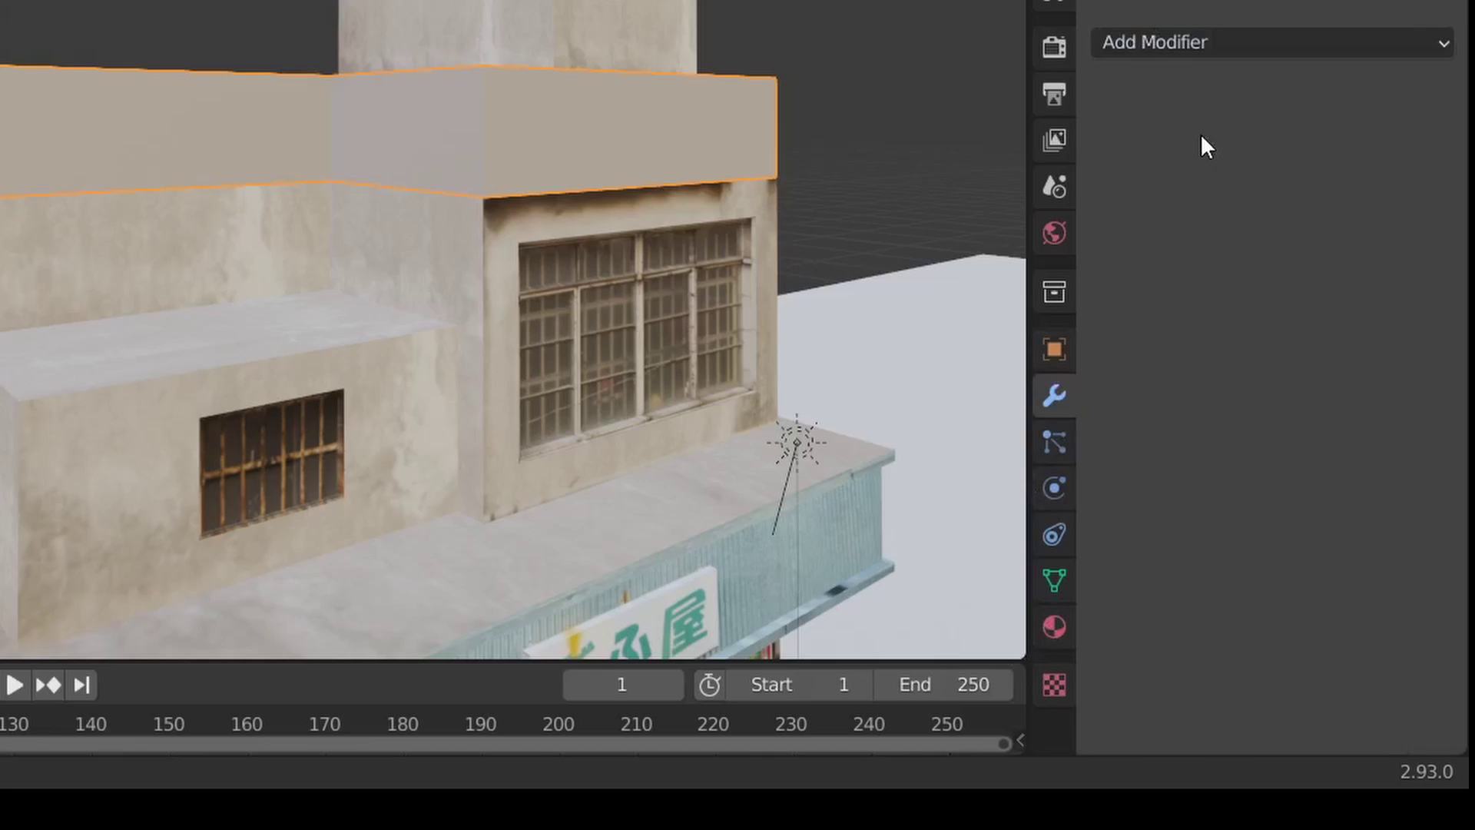
click(1340, 362)
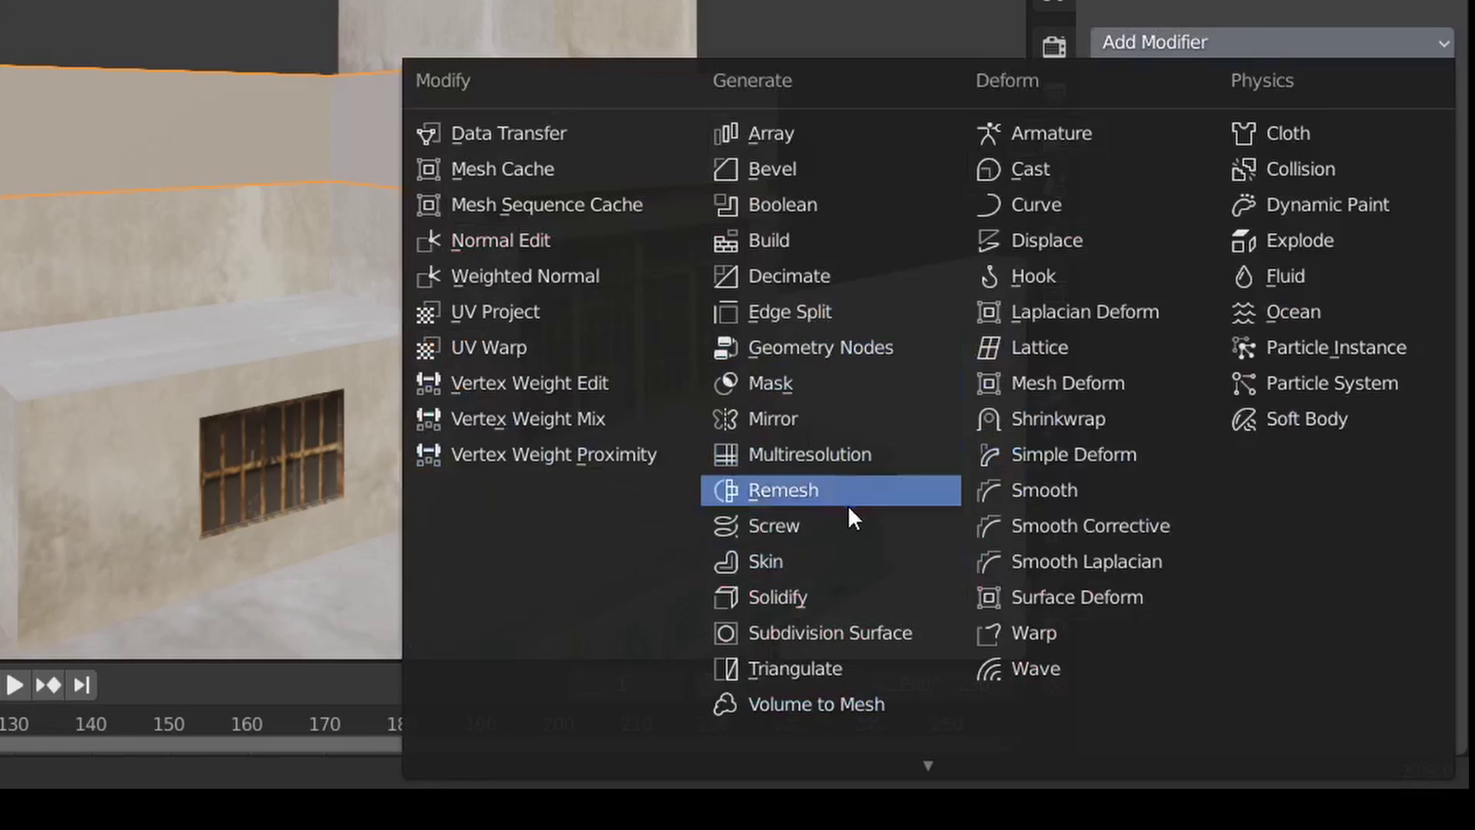
scroll(883, 653, down, 2)
click(829, 733)
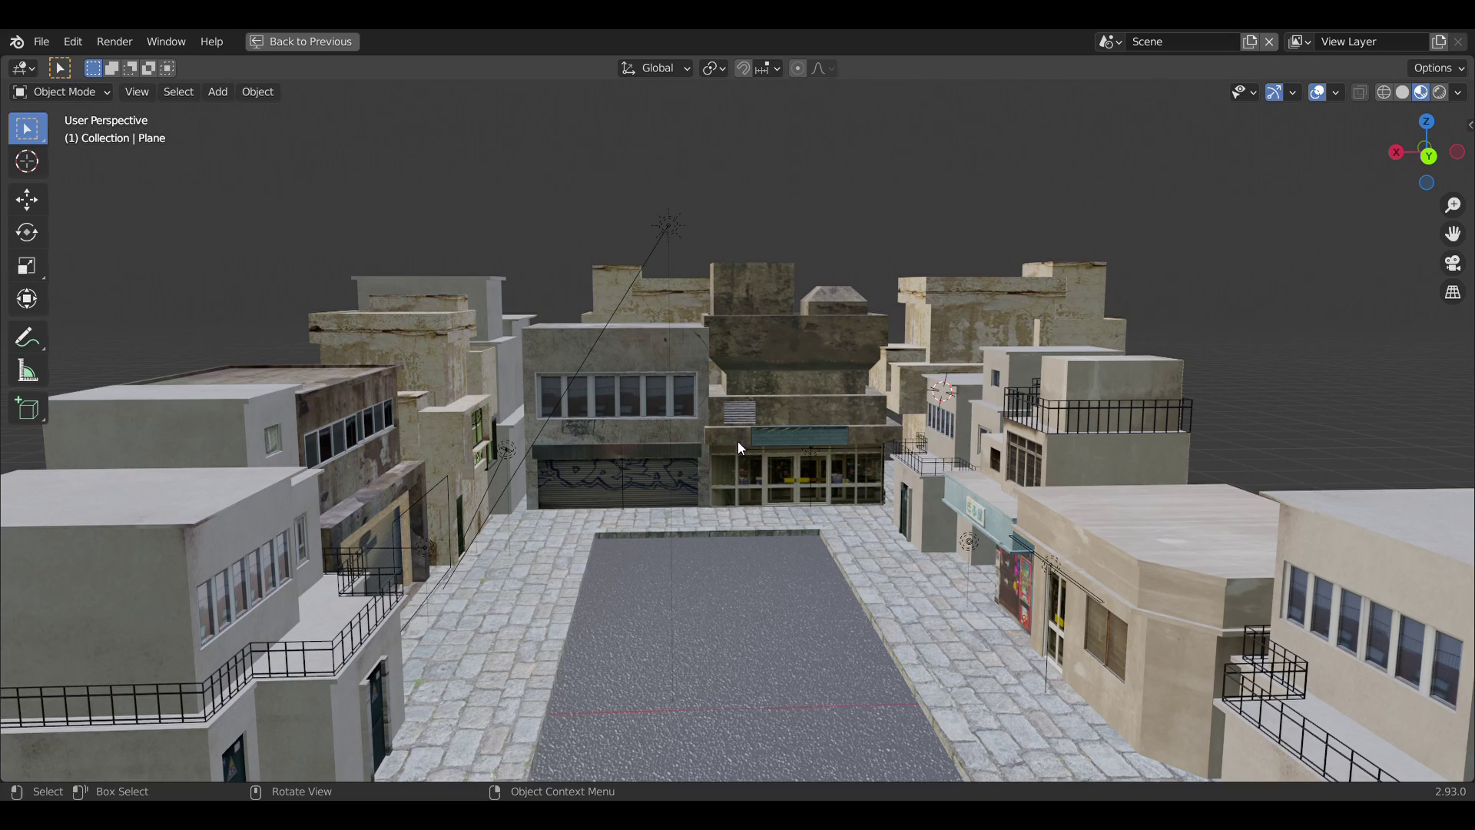
mouse_move(738, 441)
middle_down()
mouse_move(810, 432)
mouse_move(765, 445)
mouse_move(727, 432)
middle_up()
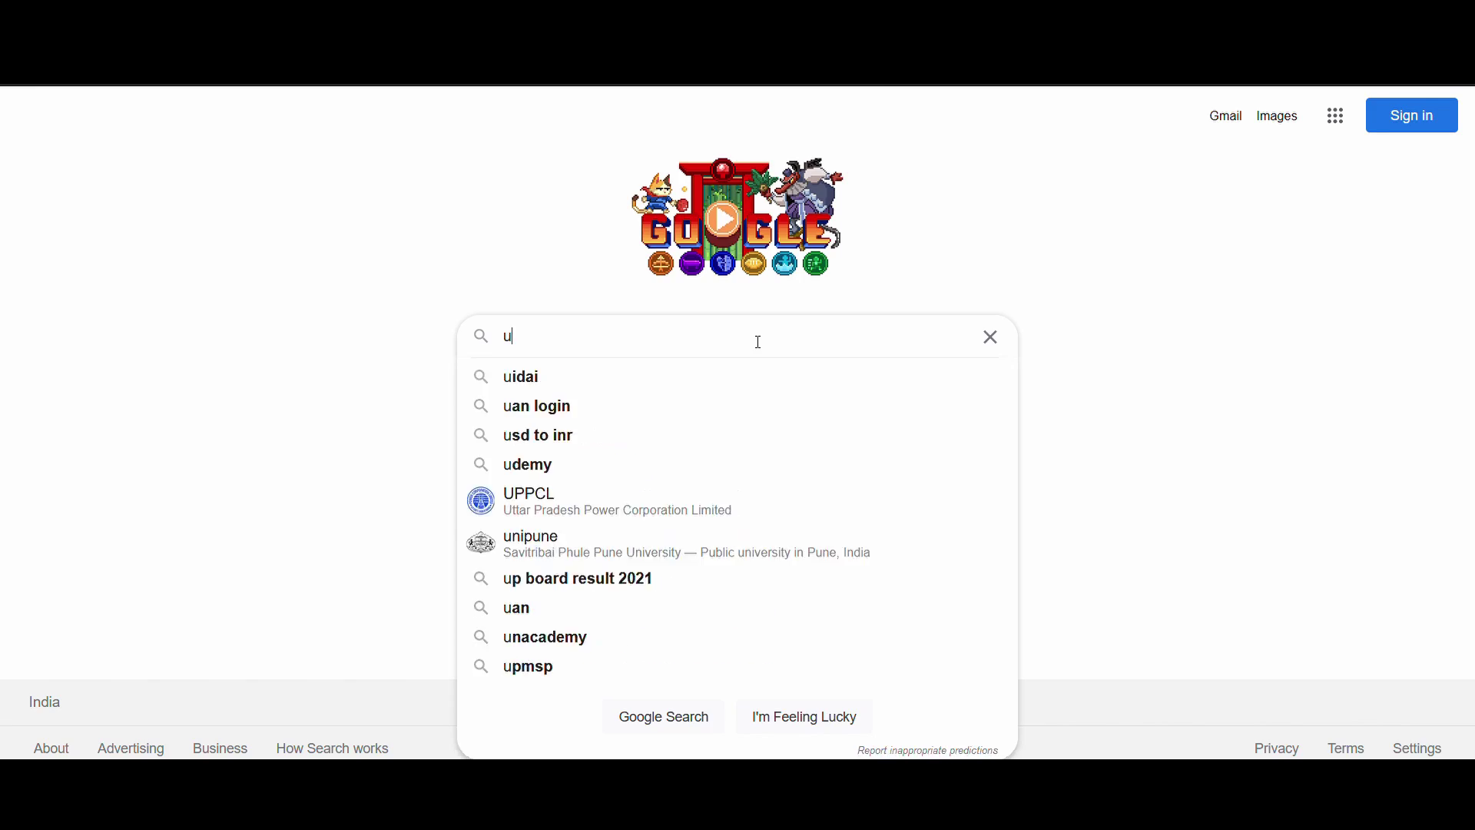
- Search Google for 'uhhh! get me some 3D or vfx'
text(hhh! get me some)
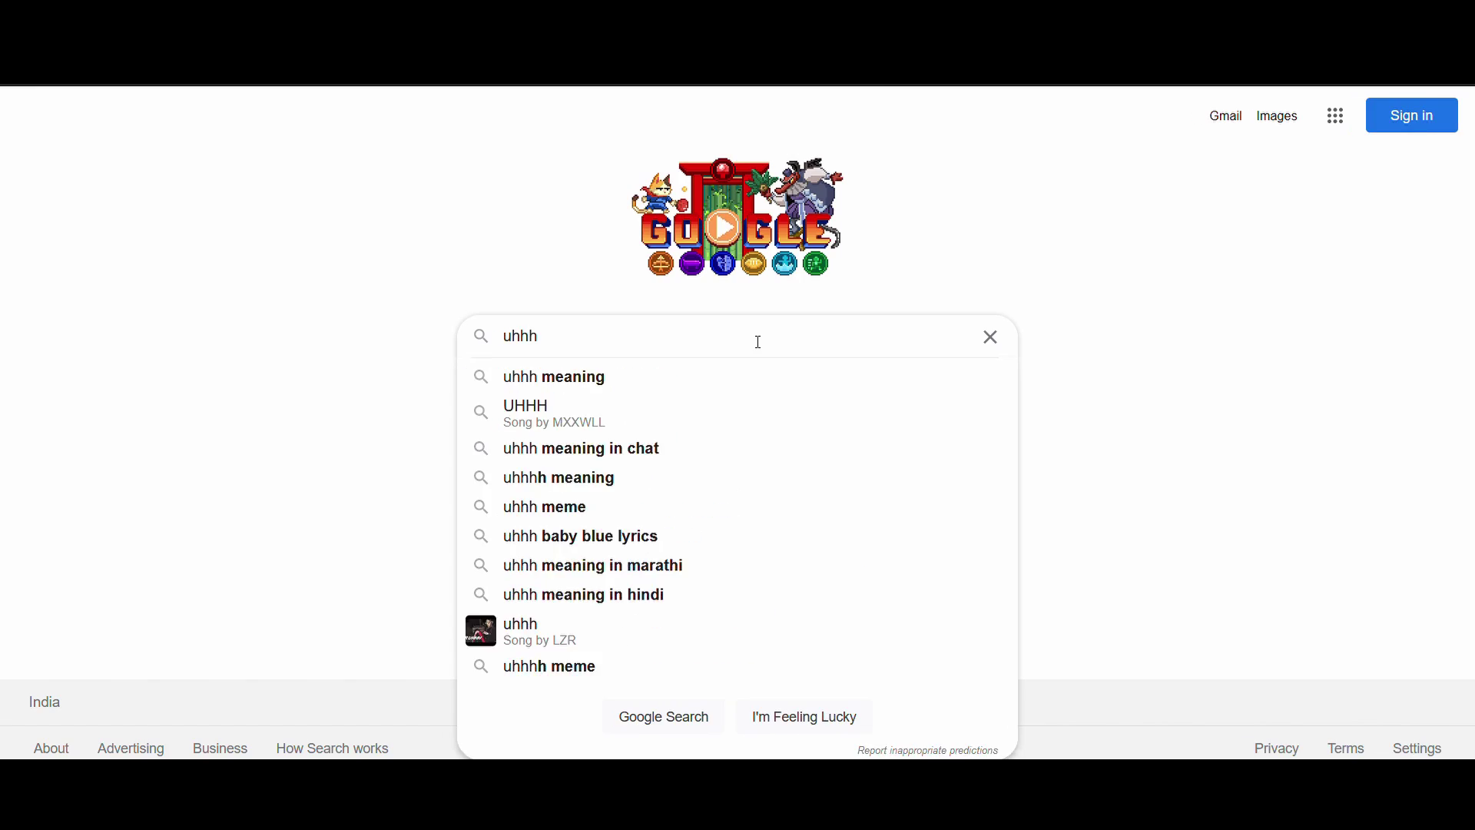
text( 3)
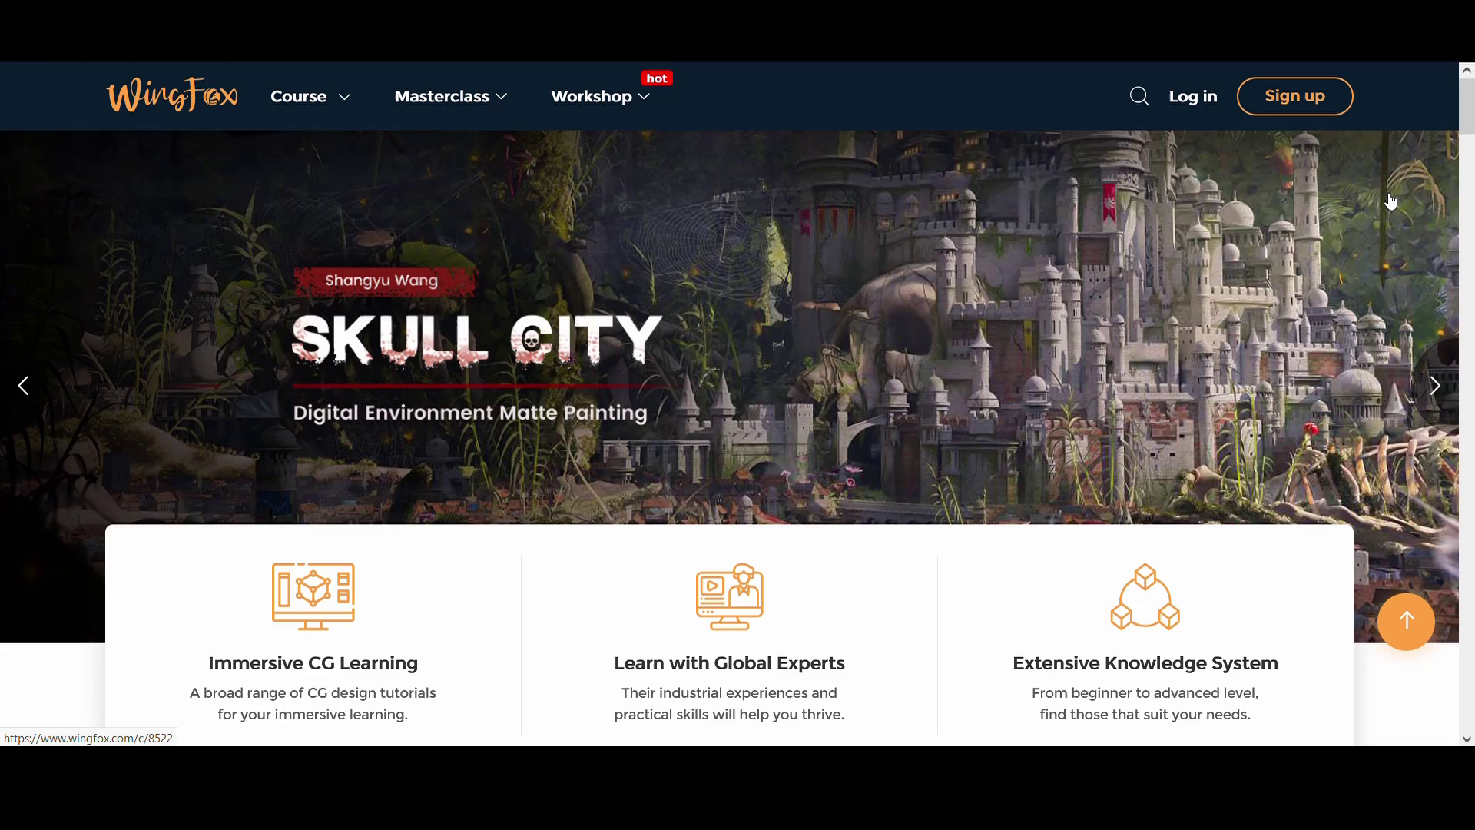
- Scroll the WingFox homepage past the course categories toward the Megacity_Blender 2.82 course
scroll(1392, 201, down, 8)
scroll(1388, 200, down, 2)
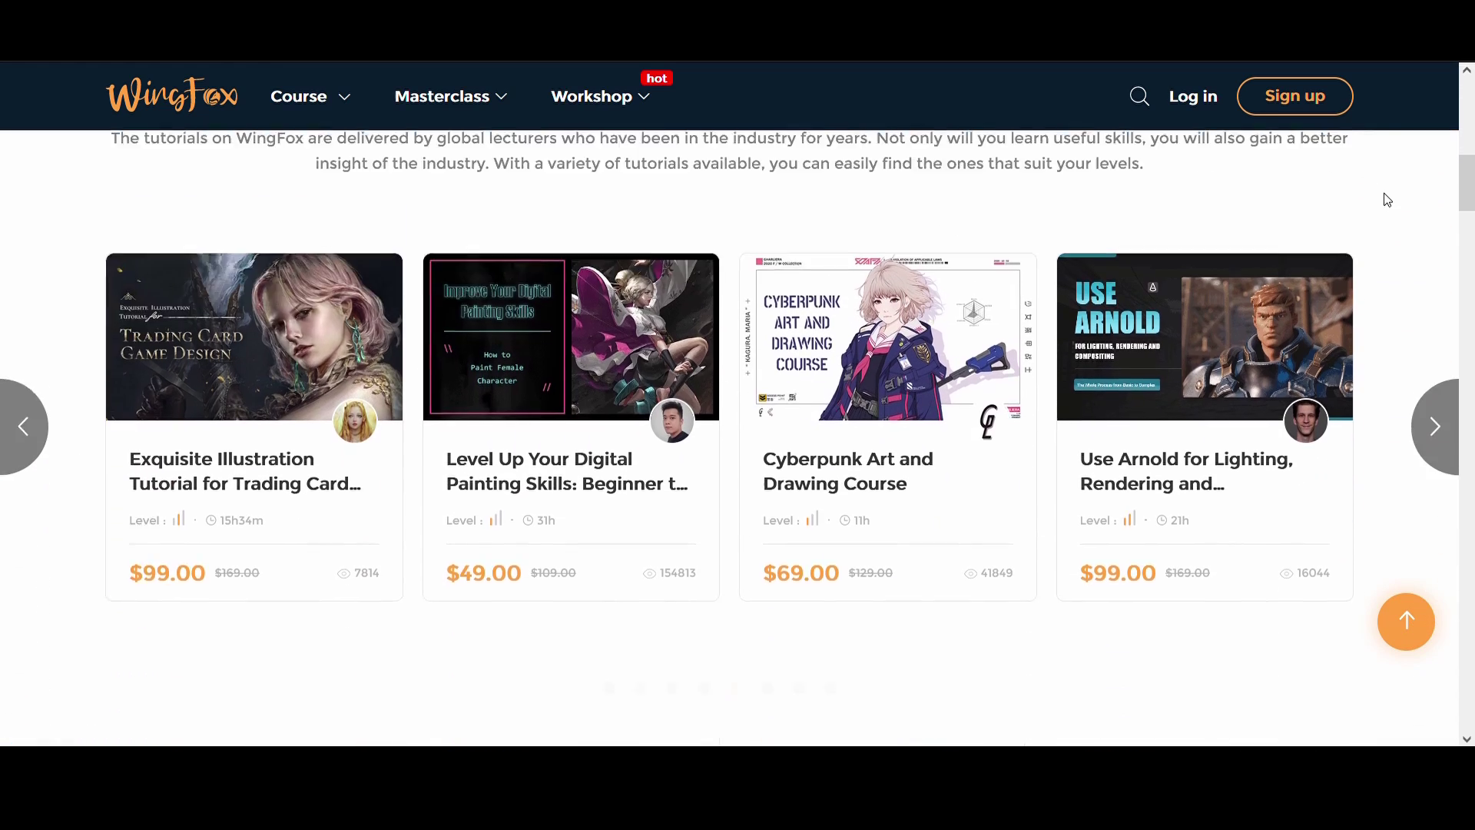
scroll(1388, 200, down, 7)
scroll(1388, 200, down, 8)
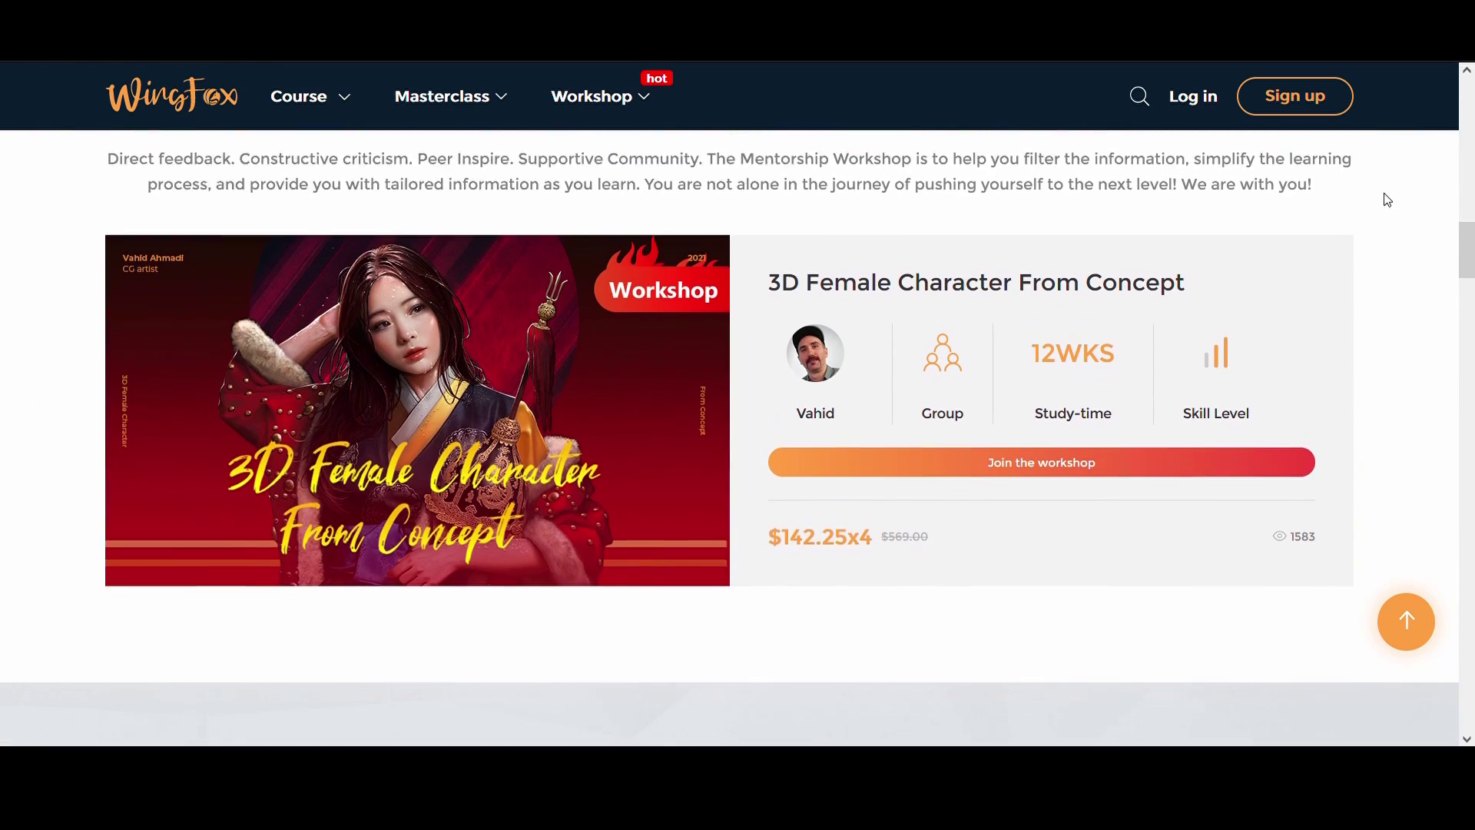
scroll(1388, 199, down, 4)
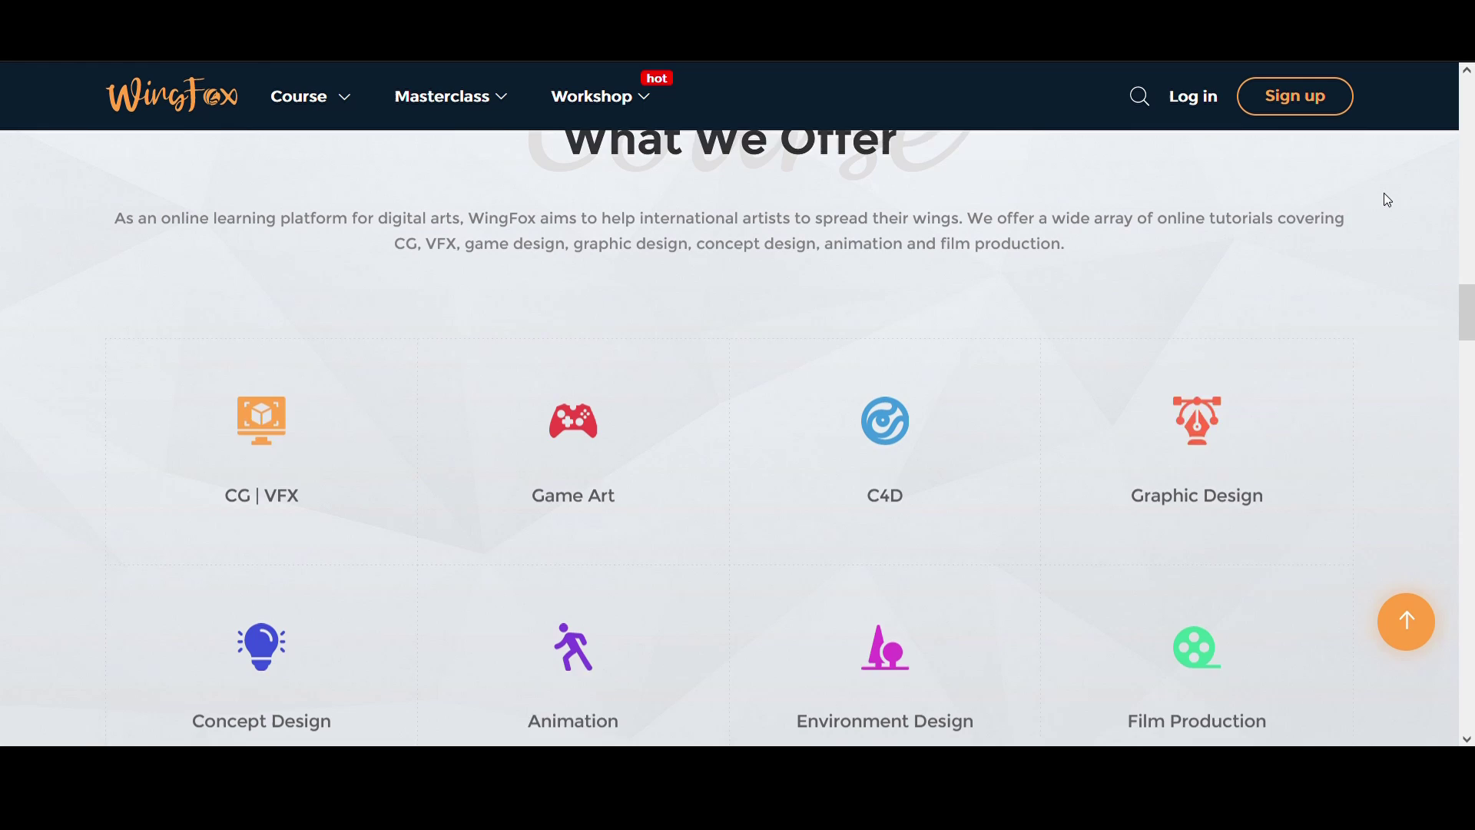
scroll(1388, 200, down, 1)
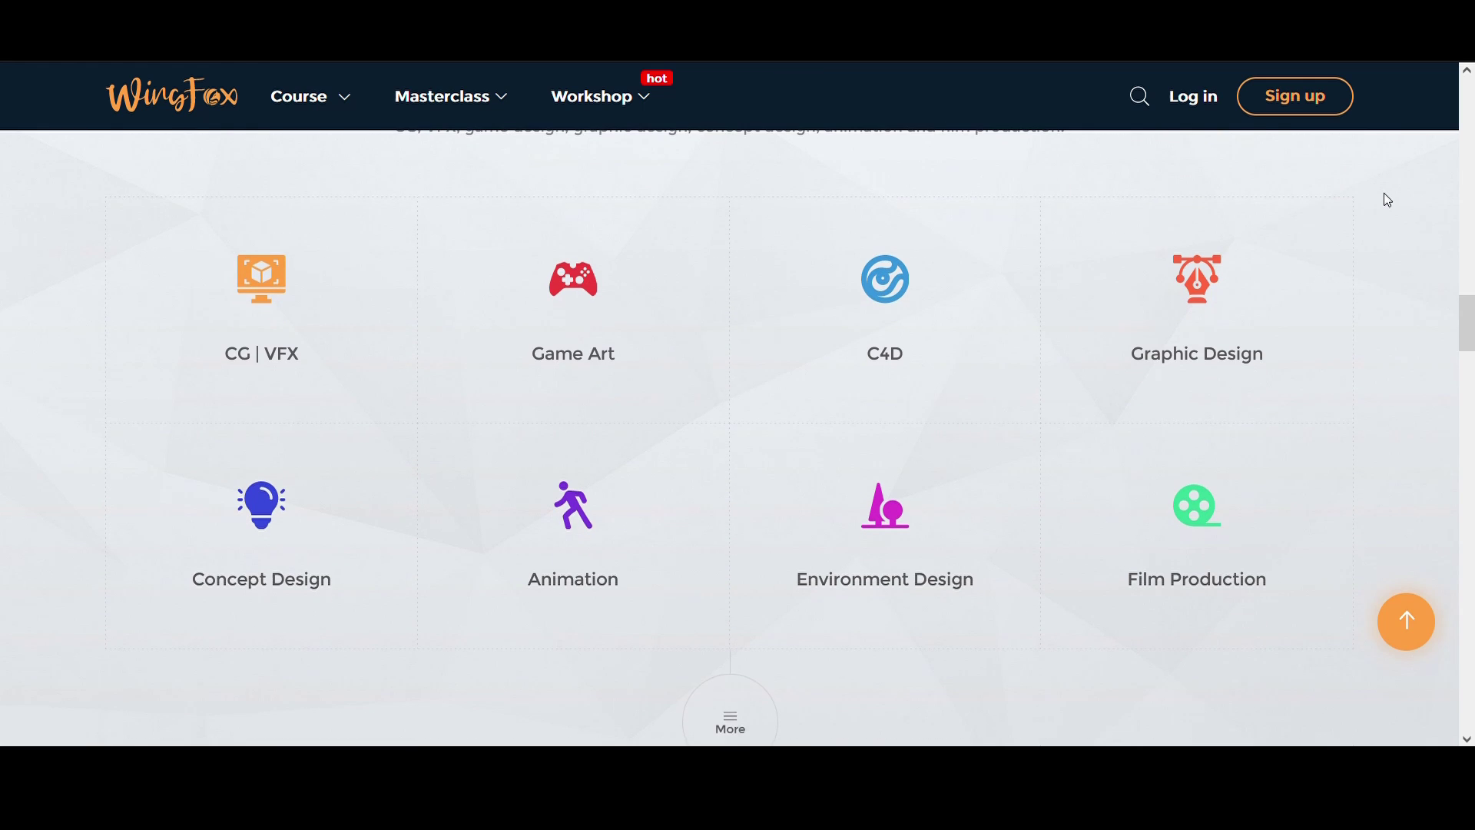
scroll(1388, 200, down, 6)
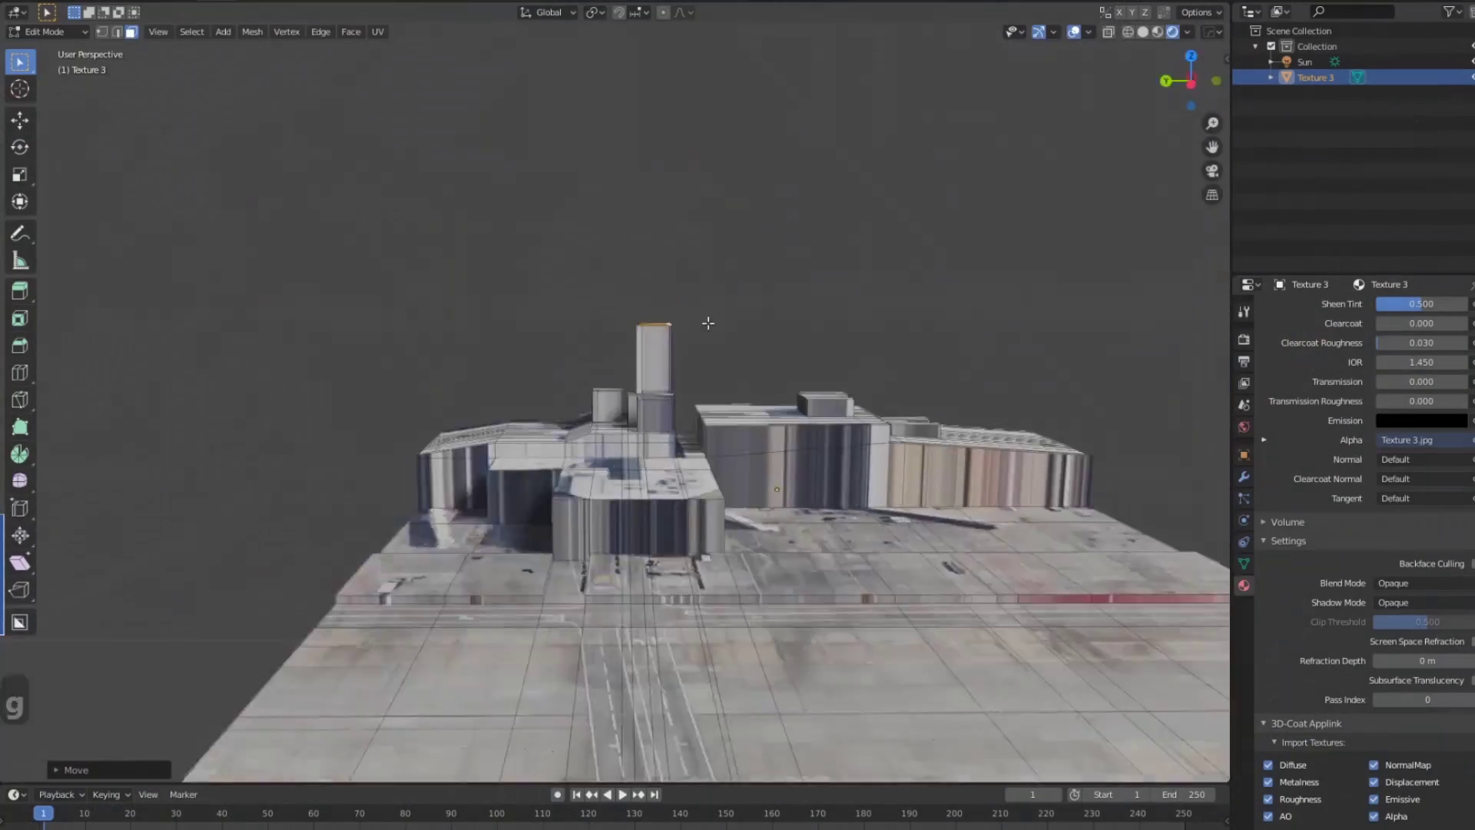
- Add three loop cuts to the Berlin 1 city mesh in Edit Mode
key(Tab)
key(ctrl+r)
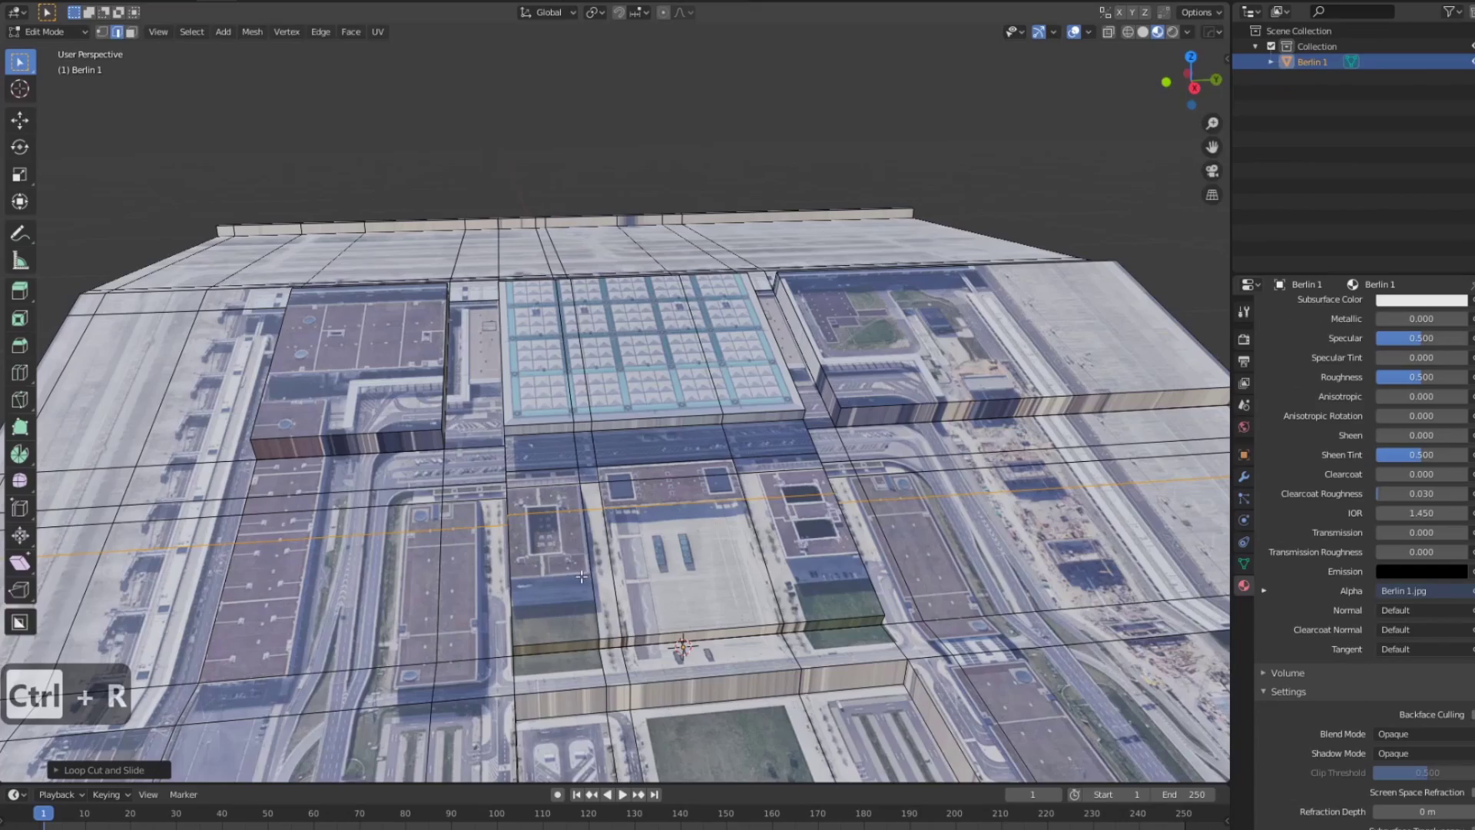
key(3)
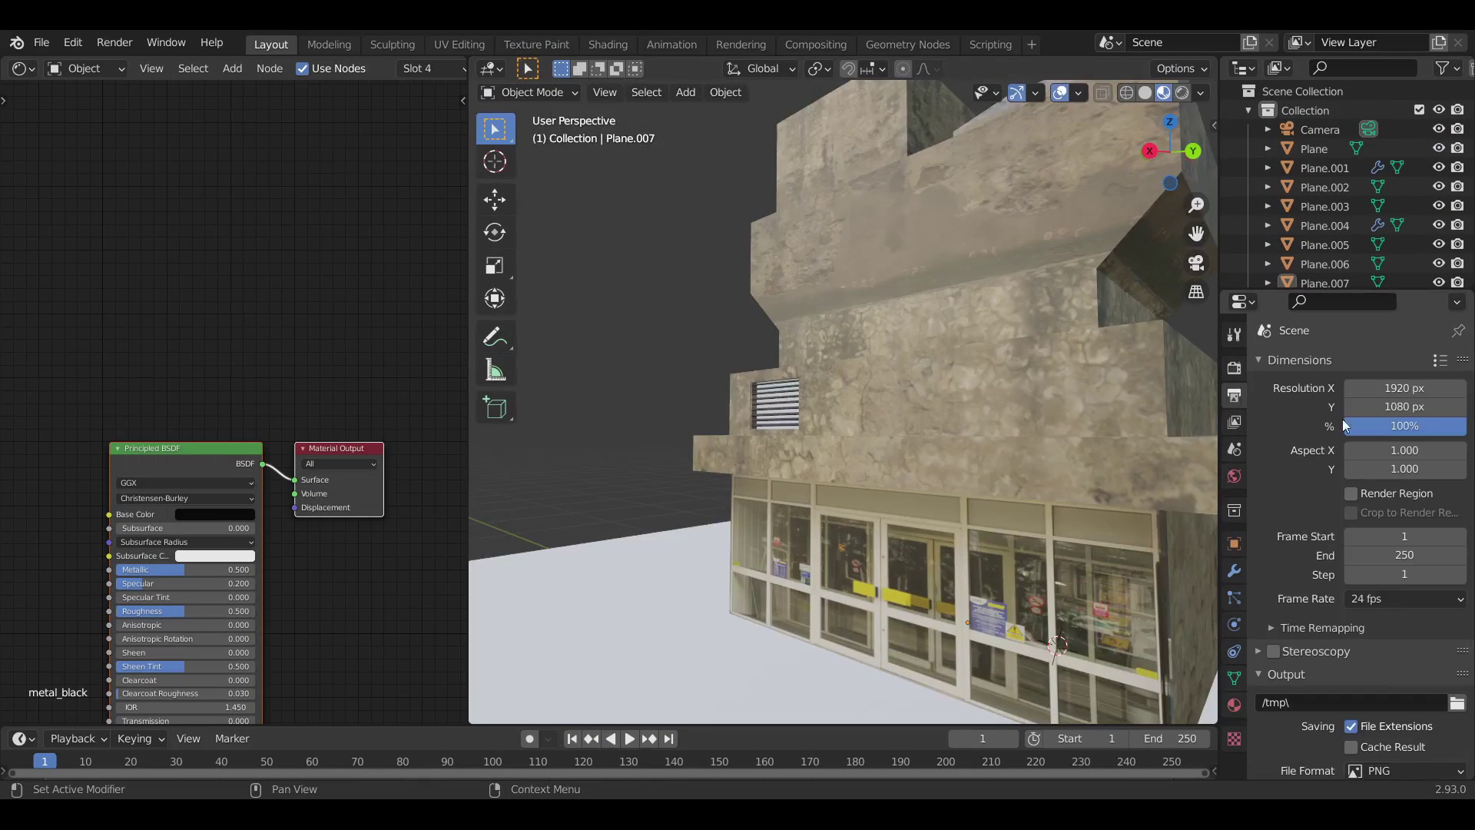
- Edge-slide a loop cut on the glass front and extrude its faces inward
click(1235, 370)
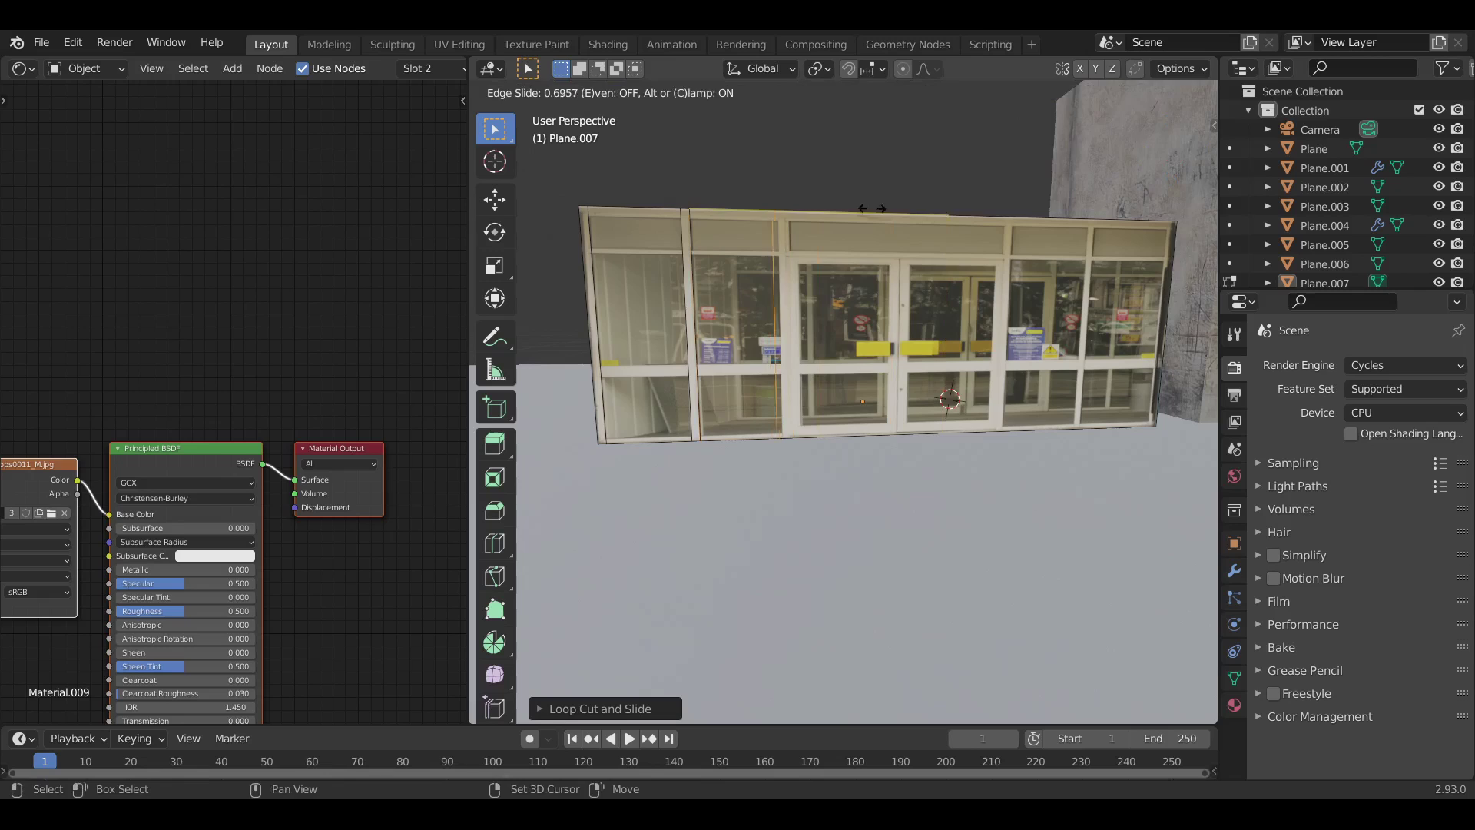
click(780, 206)
scroll(1064, 314, up, 3)
middle_drag(1063, 313, 1075, 487)
key(e)
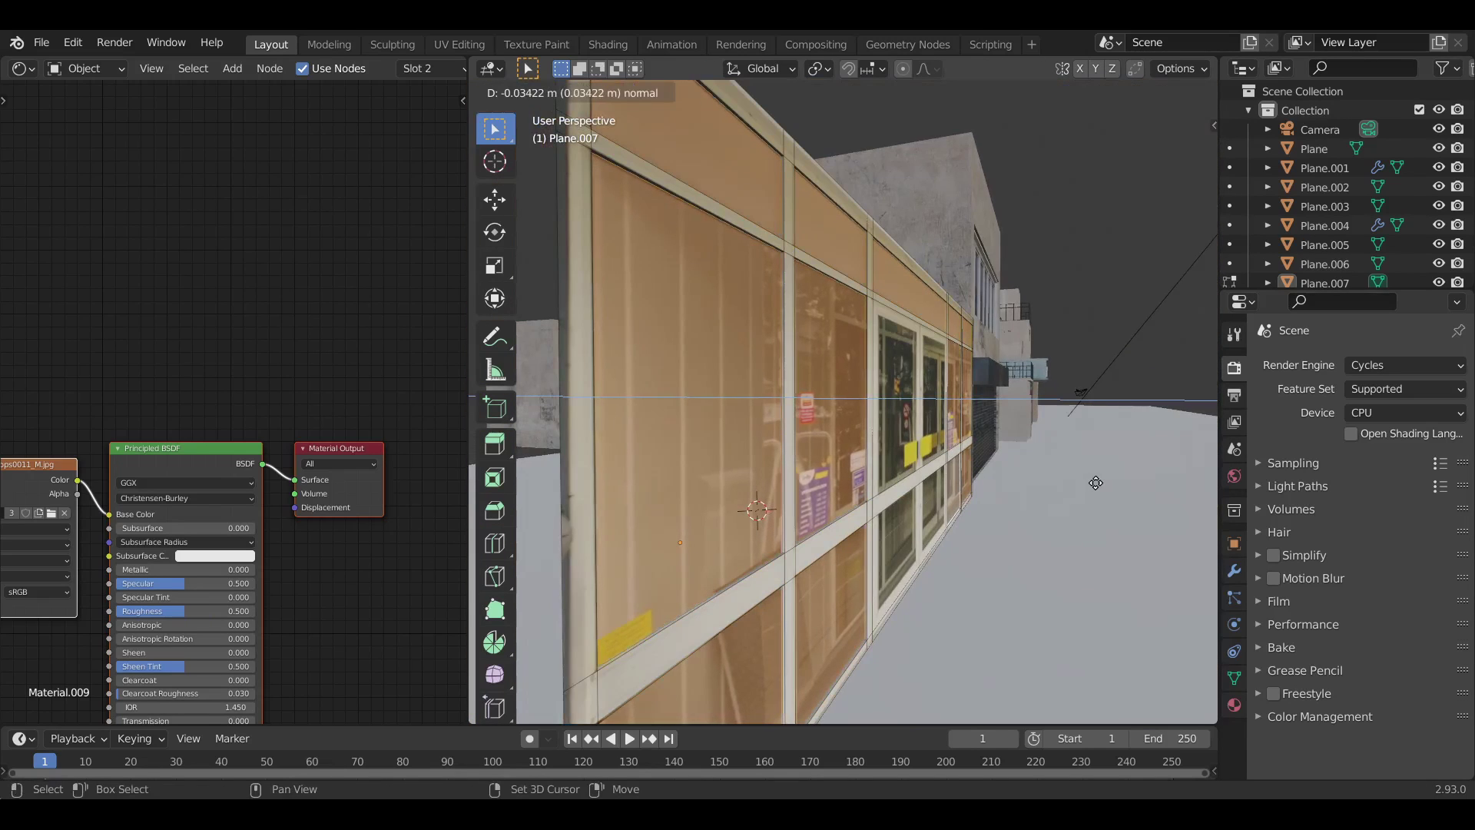
click(1096, 483)
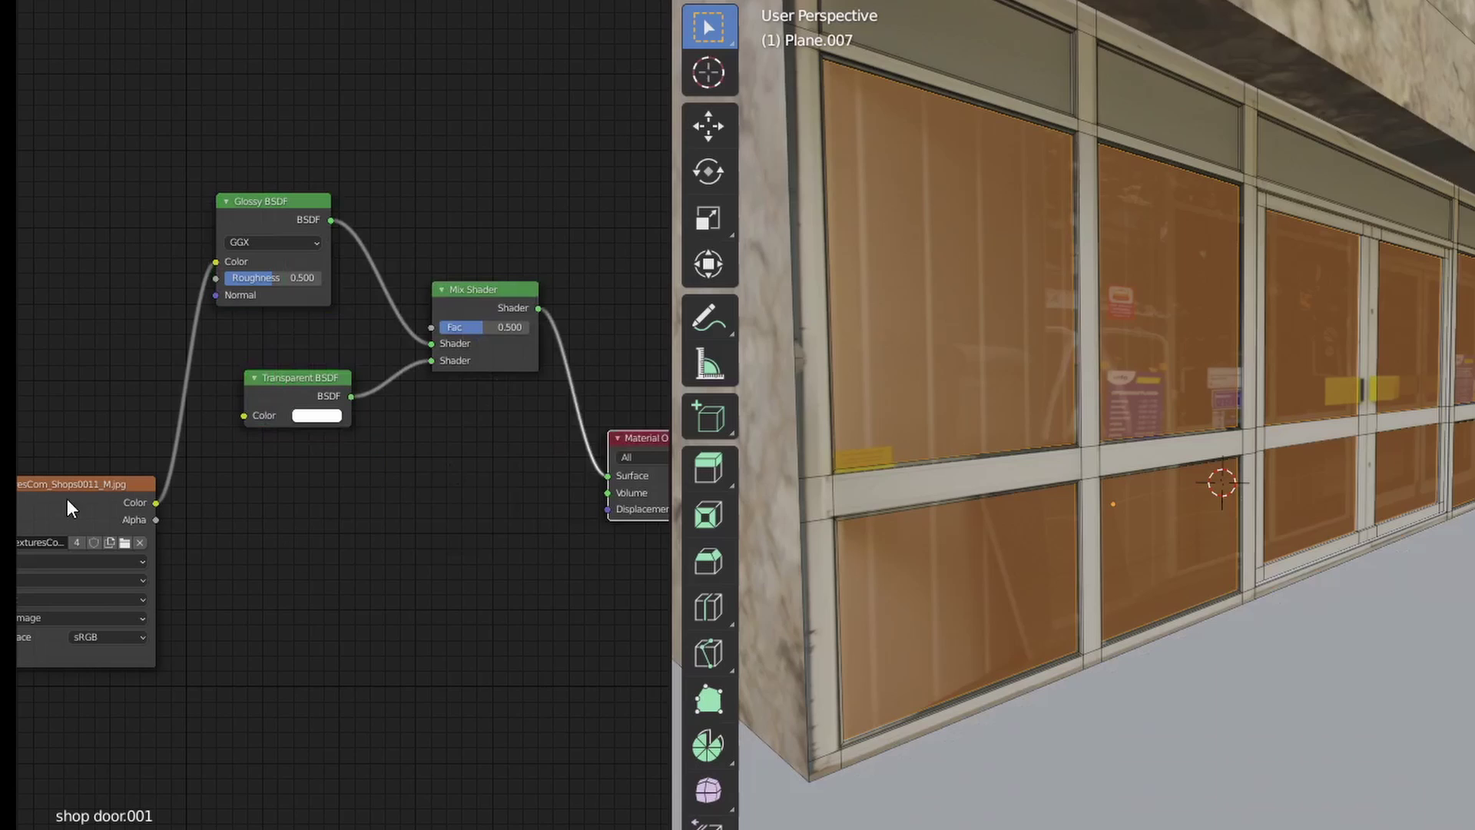
- Arrange the shop door.001 node tree for the Glossy/Transparent mix glass material
drag(71, 503, 65, 332)
scroll(528, 218, down, 2)
middle_drag(528, 219, 402, 265)
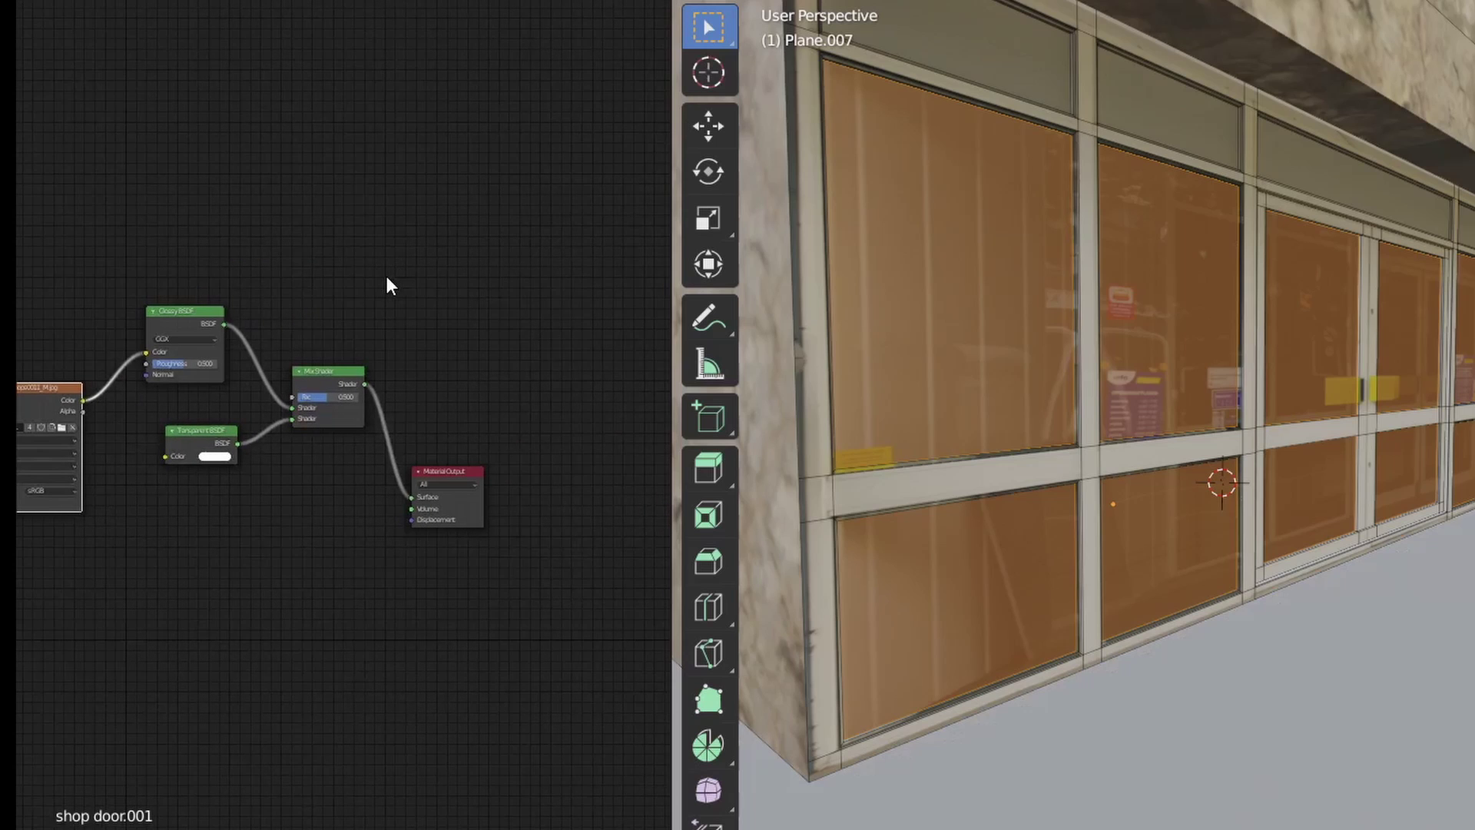
scroll(856, 317, down, 2)
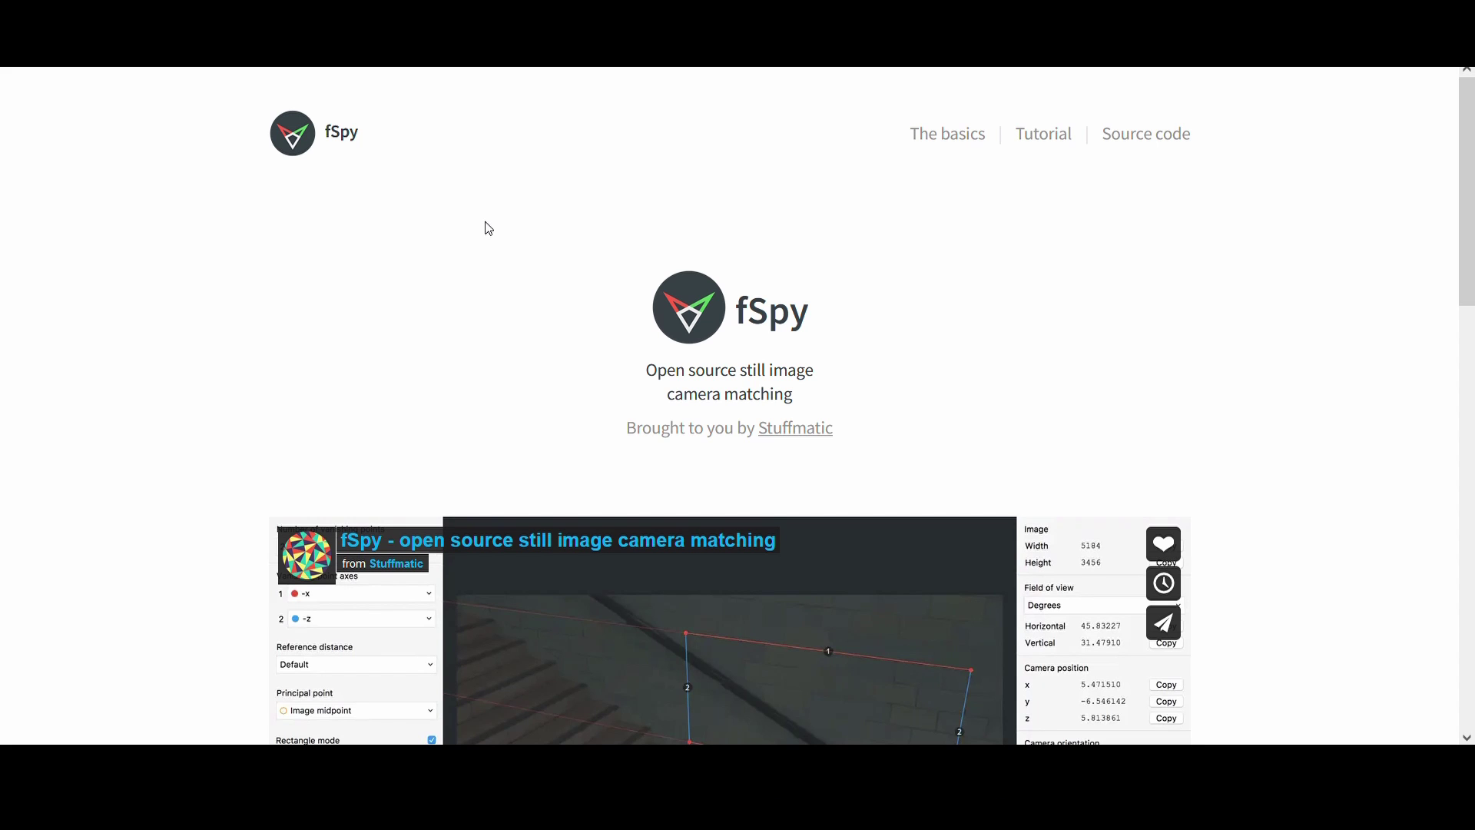
- Play the fSpy.io camera-matching demo video and scroll down toward Download
scroll(489, 228, down, 1)
scroll(489, 228, down, 3)
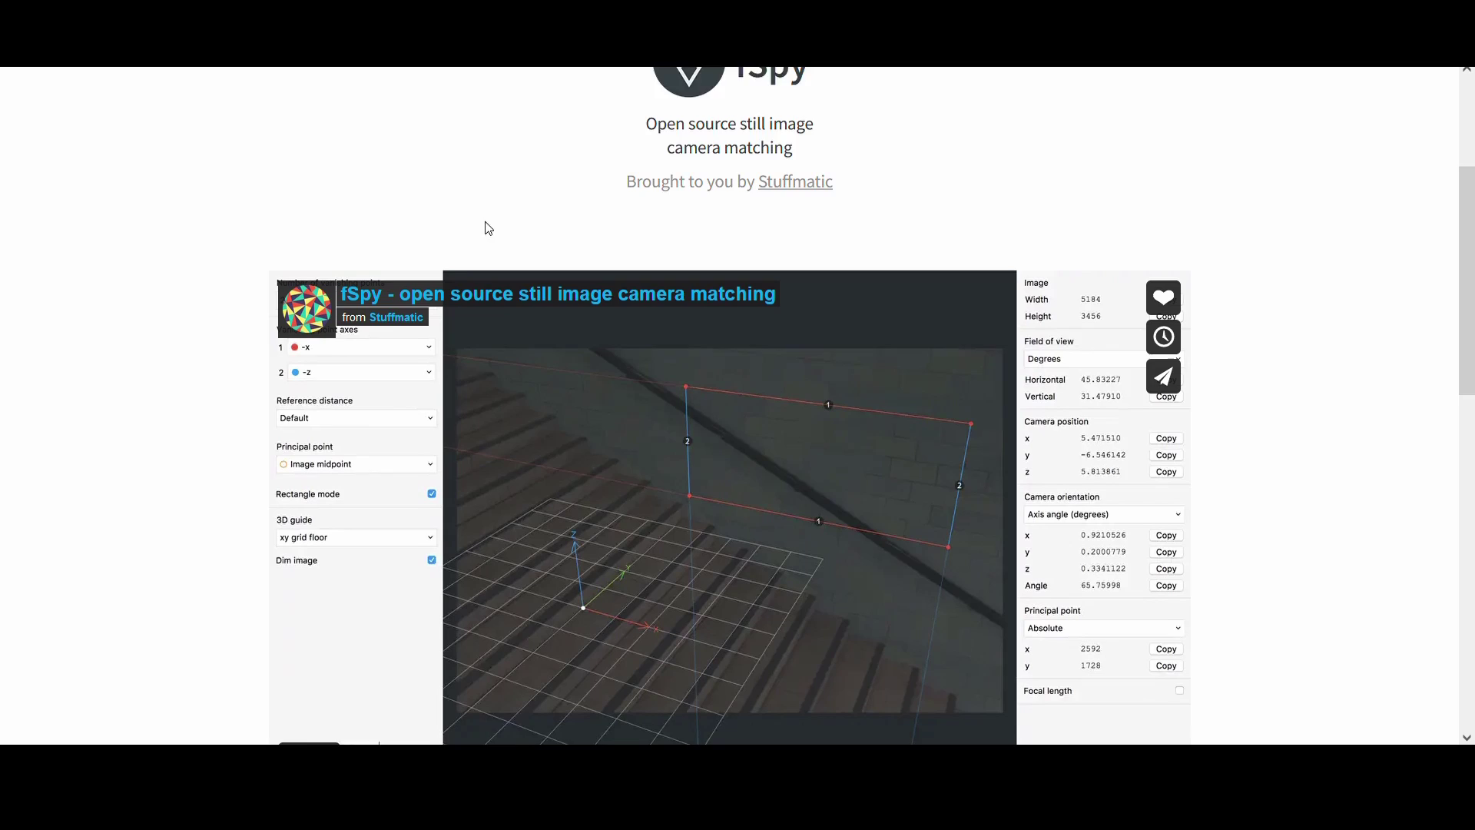
click(487, 227)
scroll(1187, 383, up, 1)
scroll(1190, 384, down, 1)
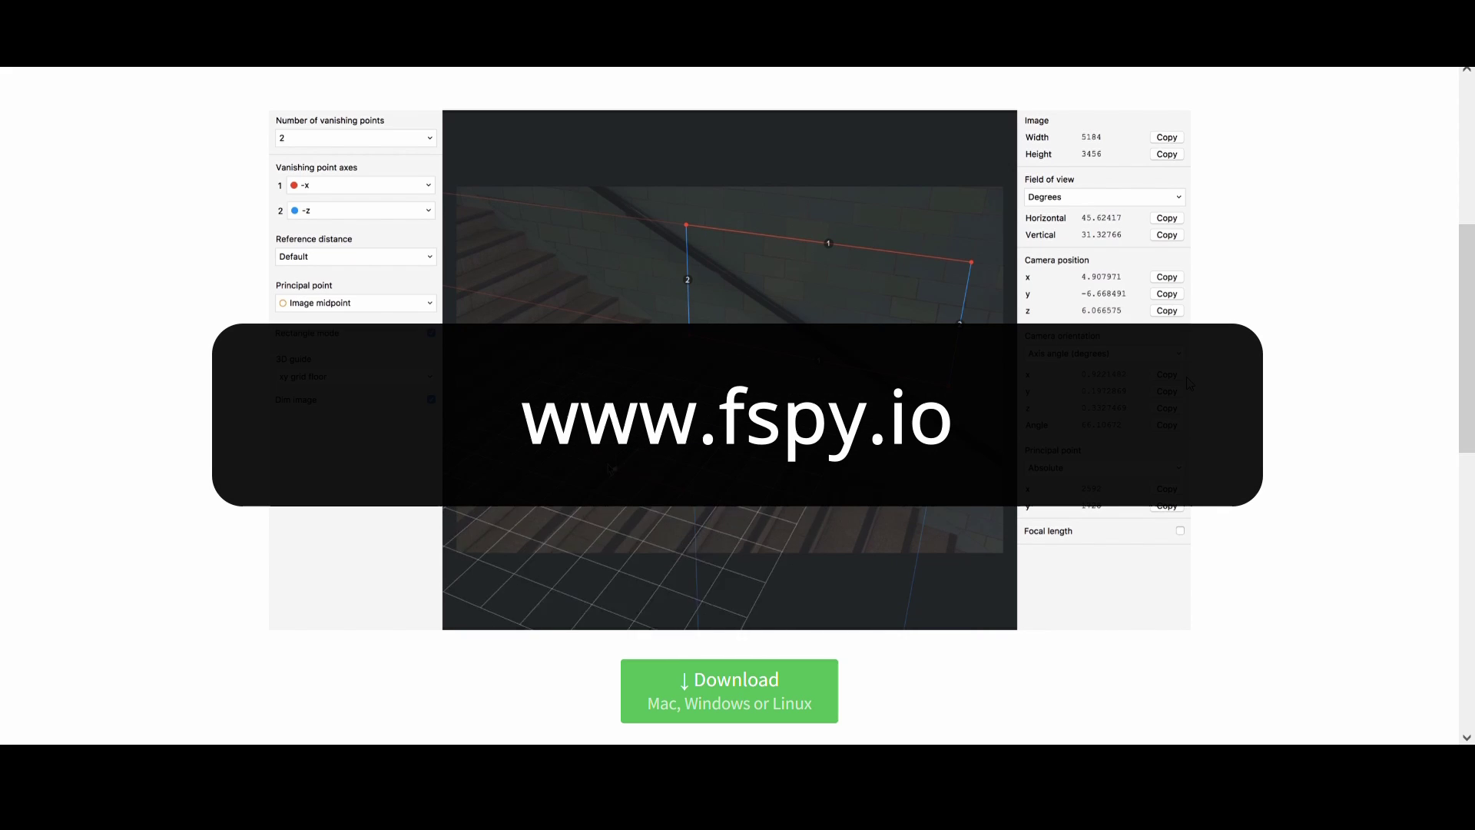
scroll(597, 538, down, 7)
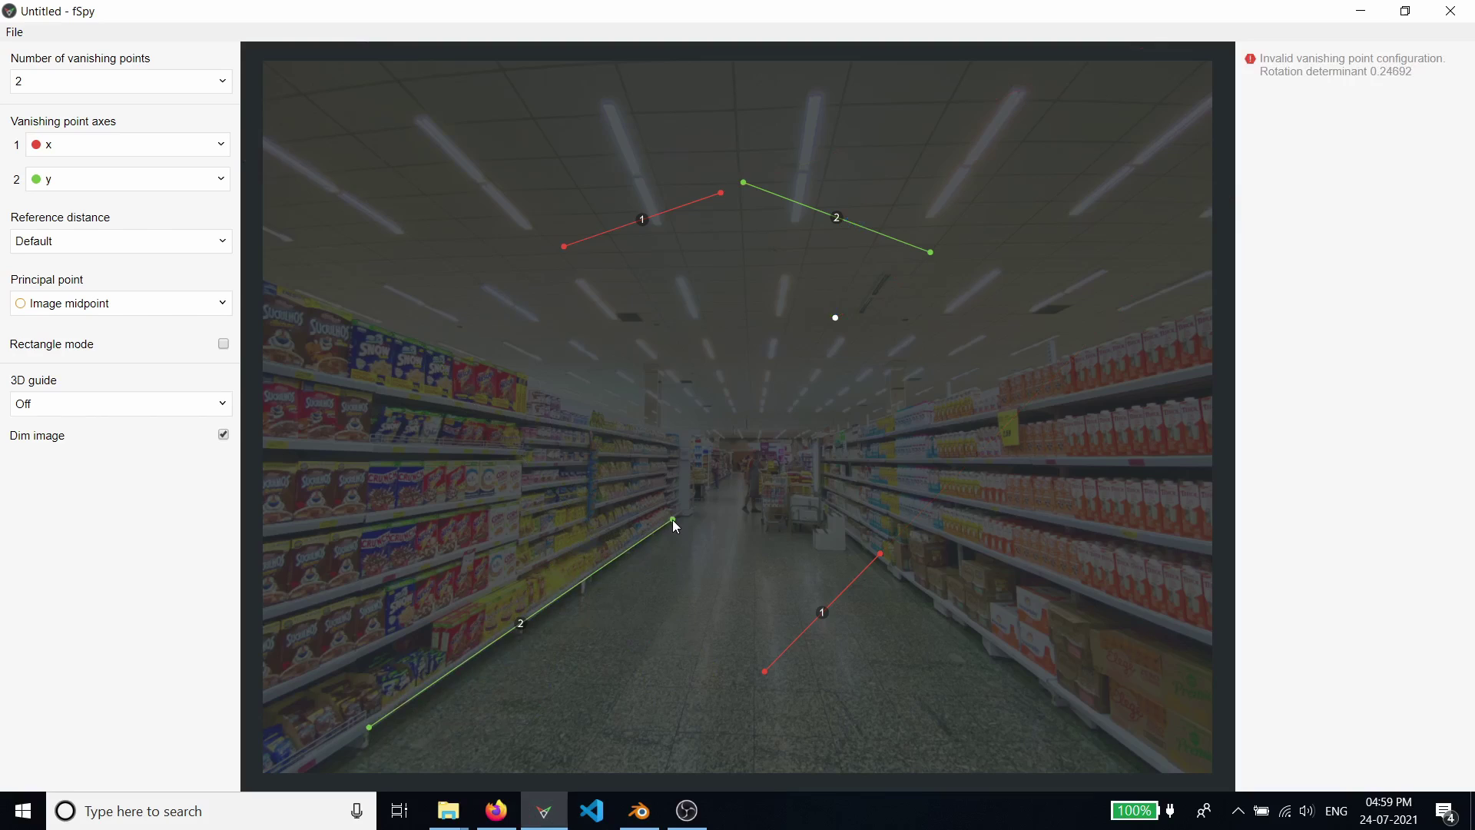
- Align the red and green vanishing lines to the aisle, set axis 1 to -x, and save
drag(672, 519, 670, 518)
drag(566, 247, 400, 167)
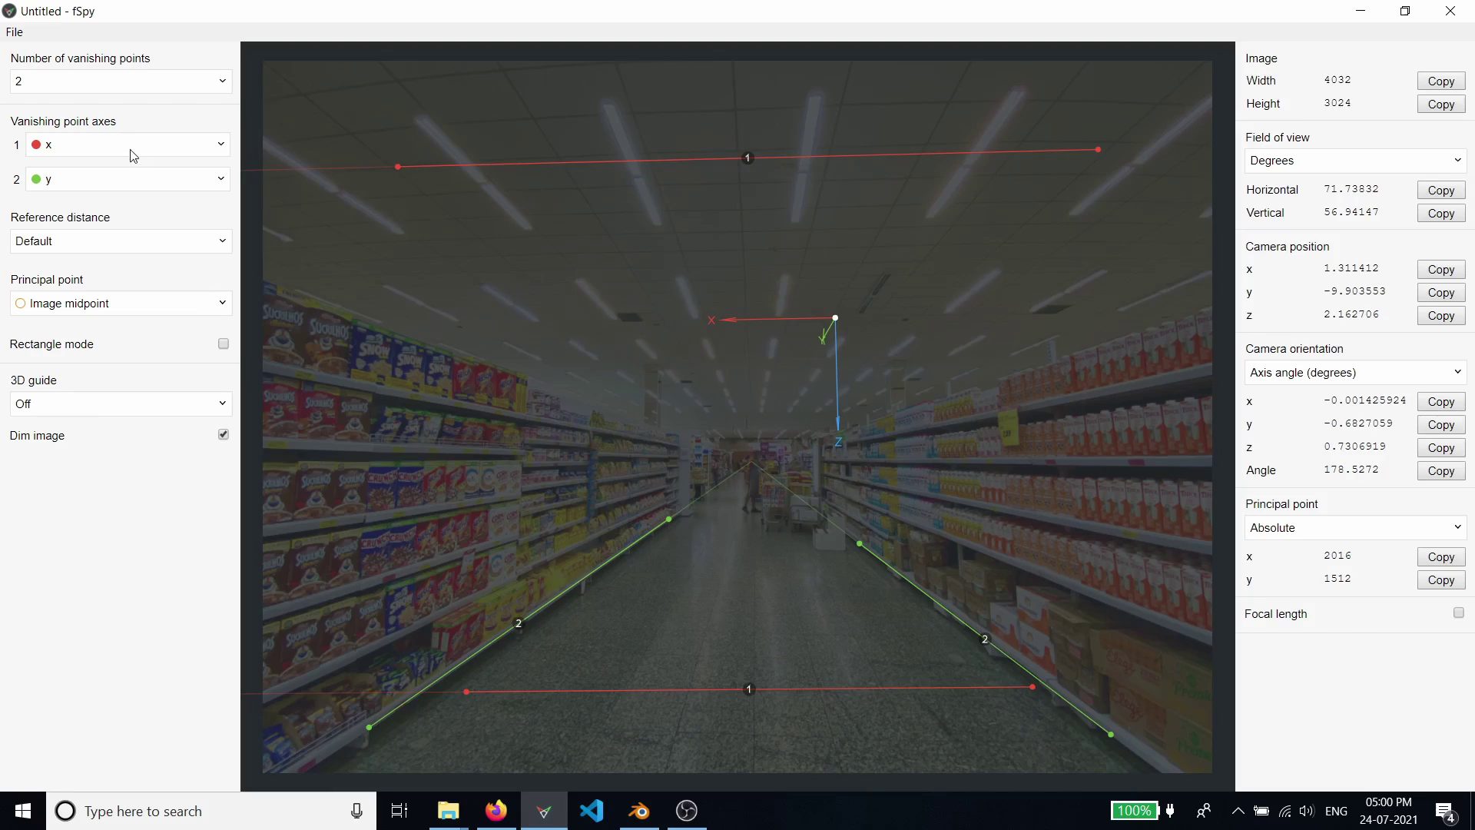
click(127, 146)
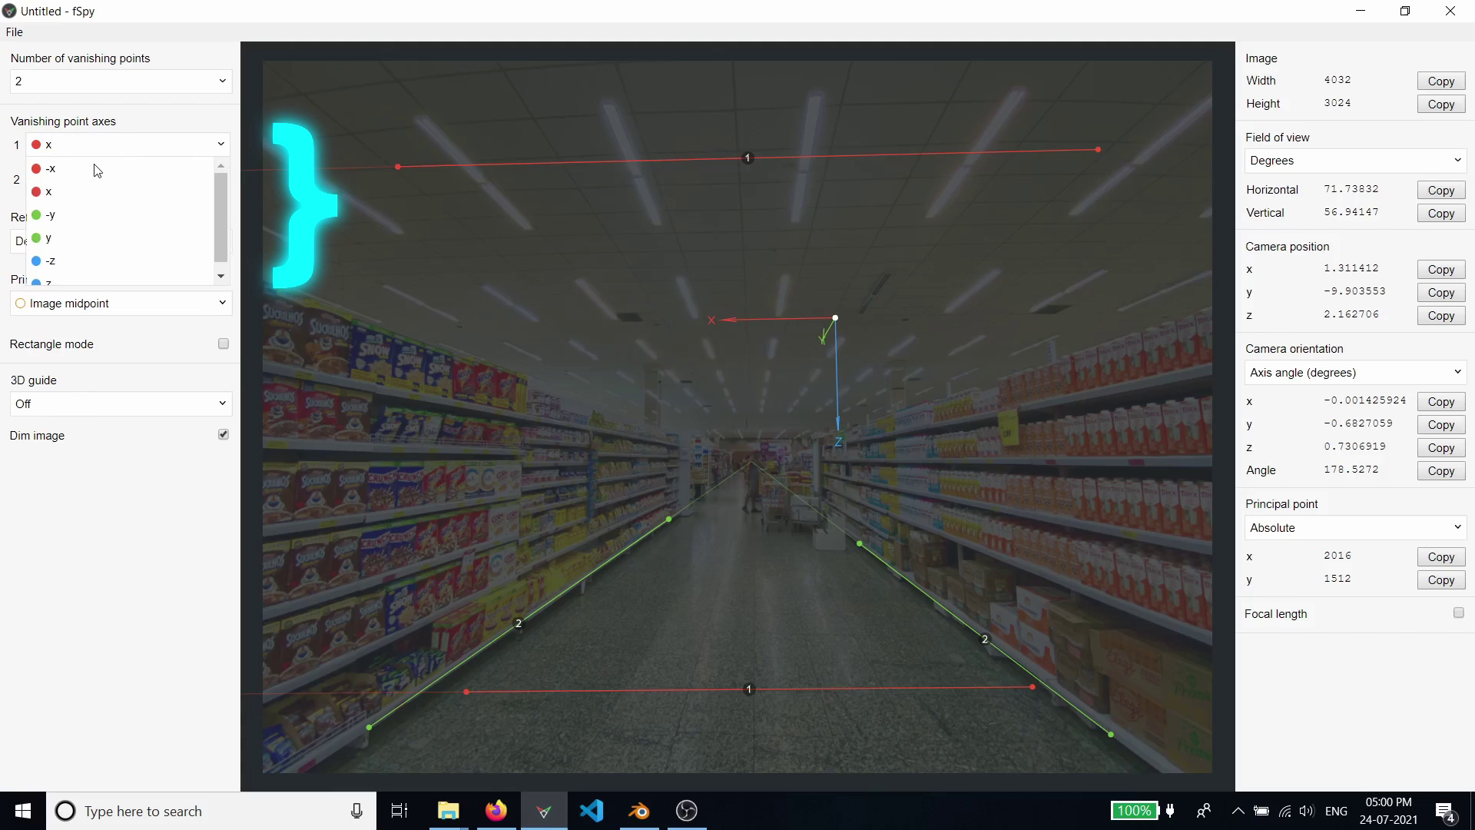
click(47, 169)
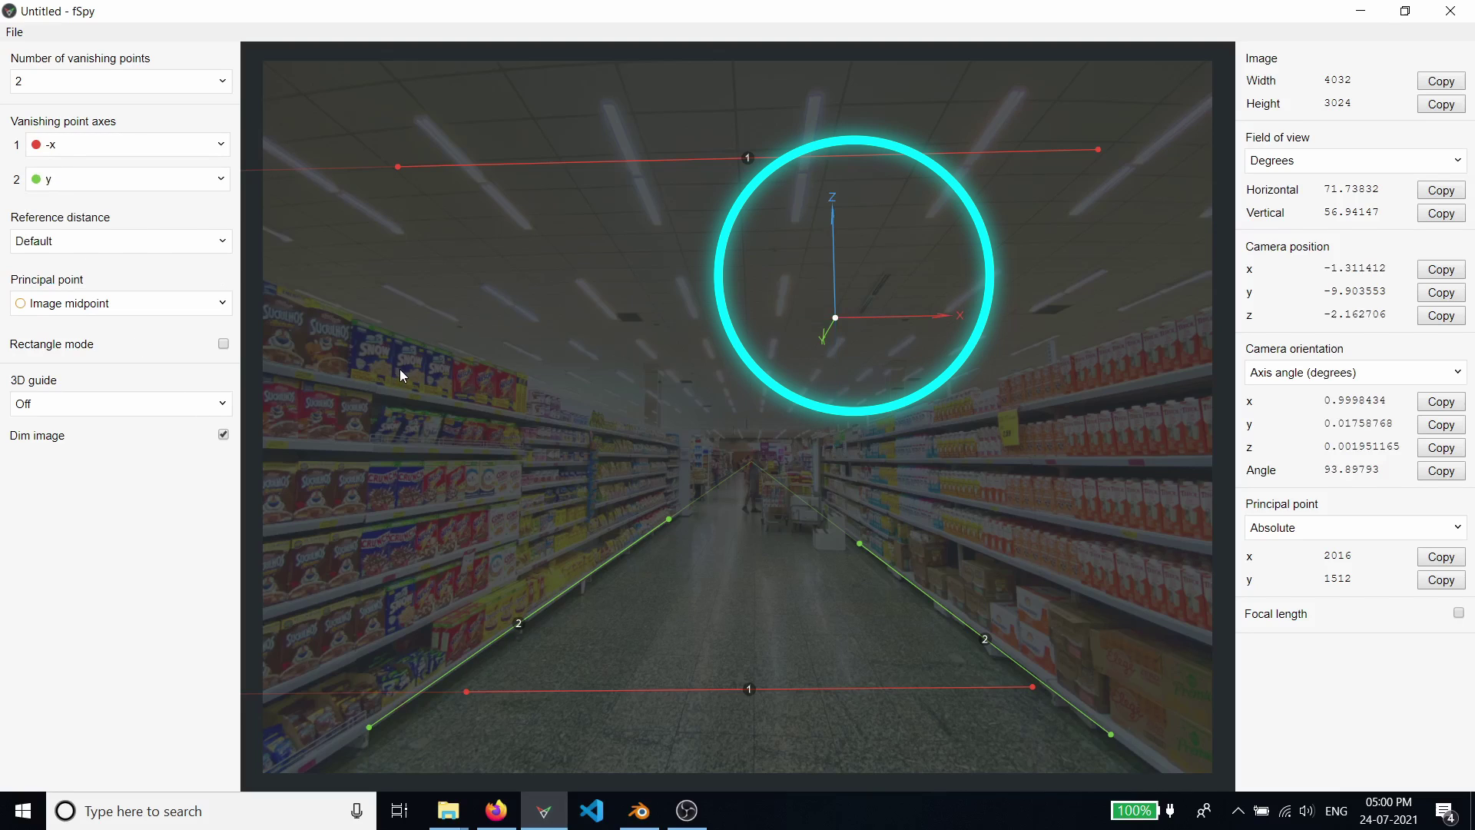
click(14, 31)
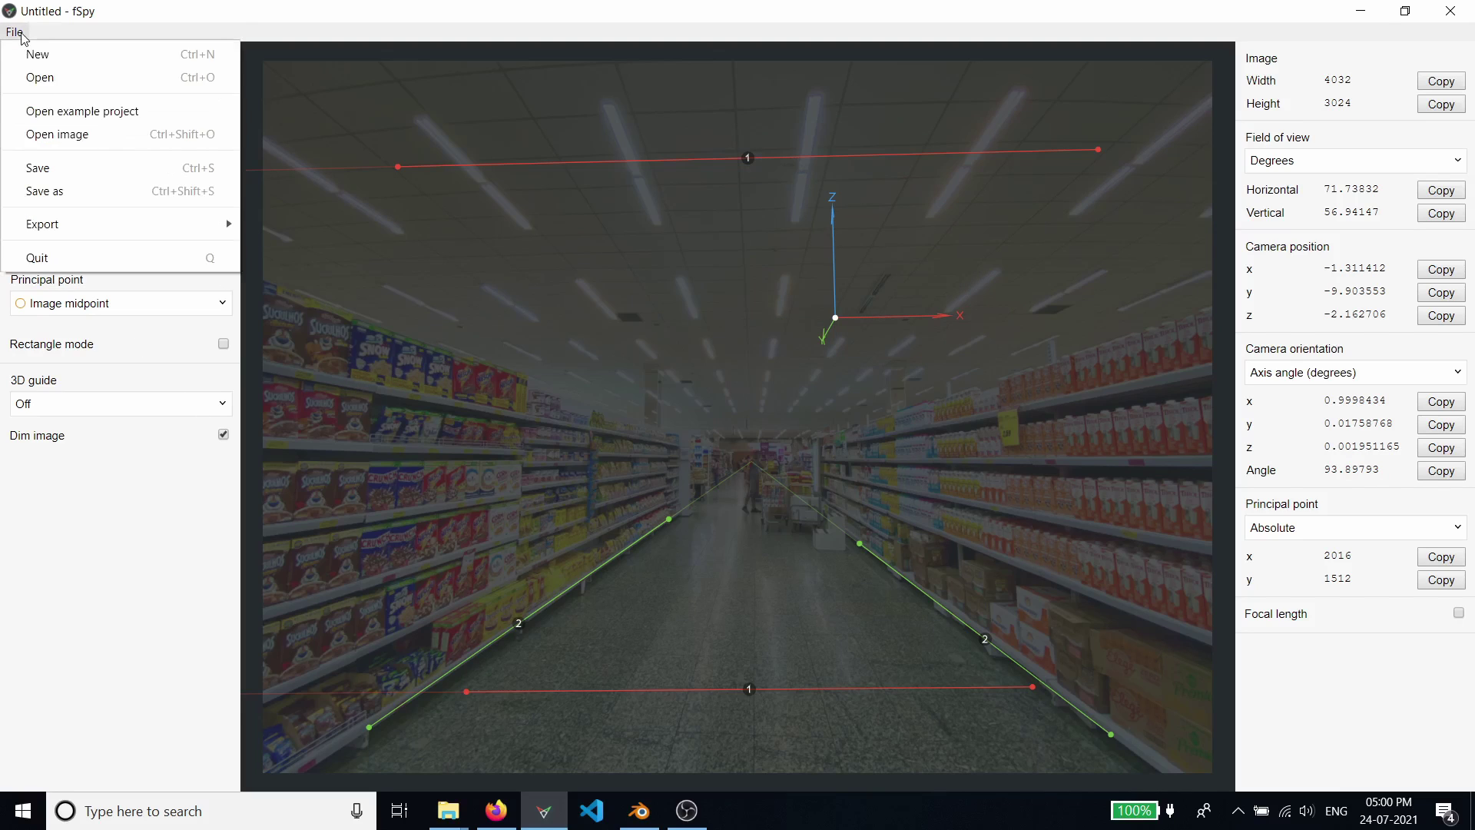
click(76, 200)
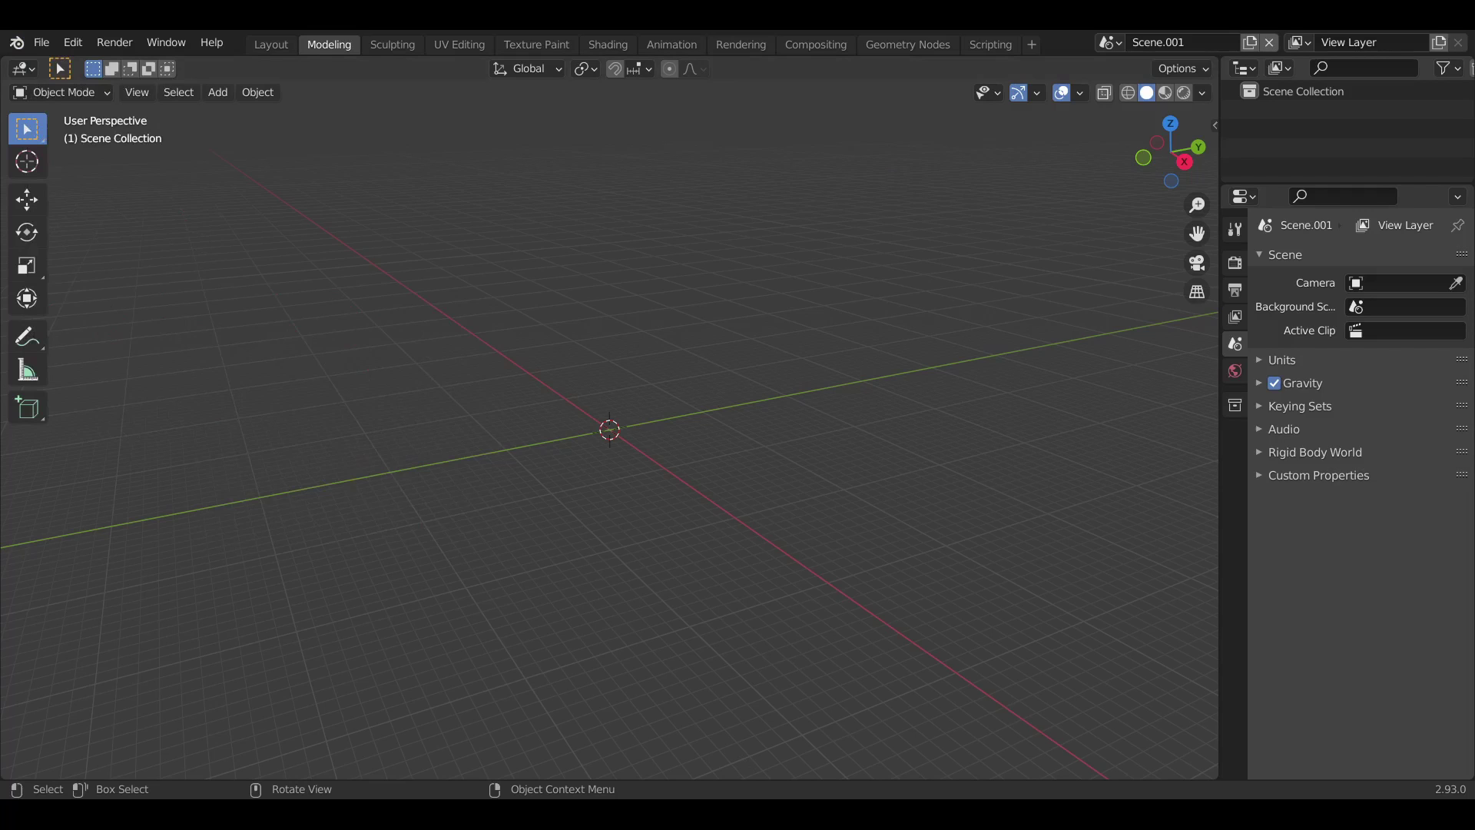
- Import the shop_2.2.fspy camera with its supermarket photo into a new scene
click(42, 43)
mouse_move(113, 324)
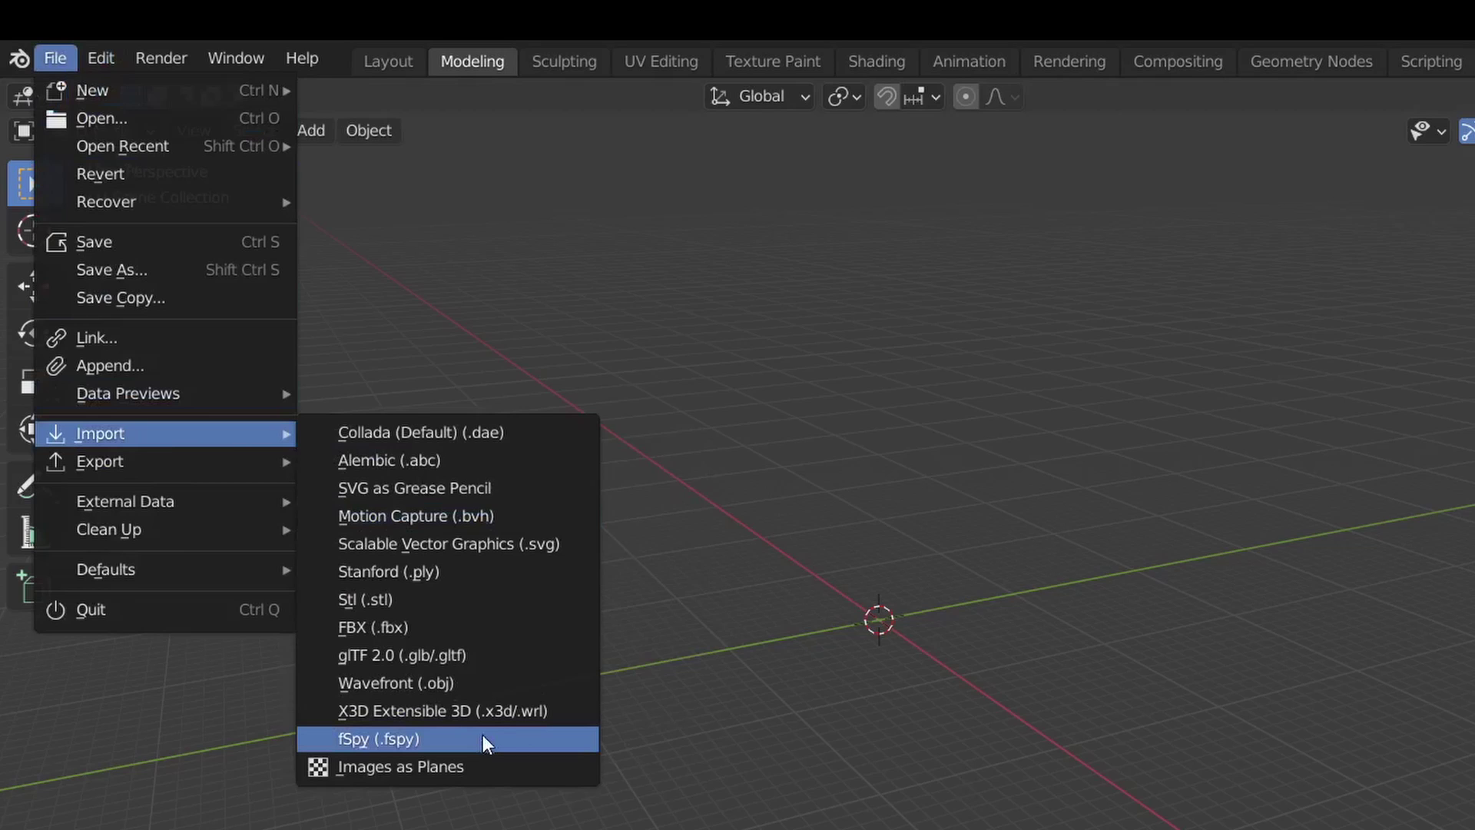
click(483, 736)
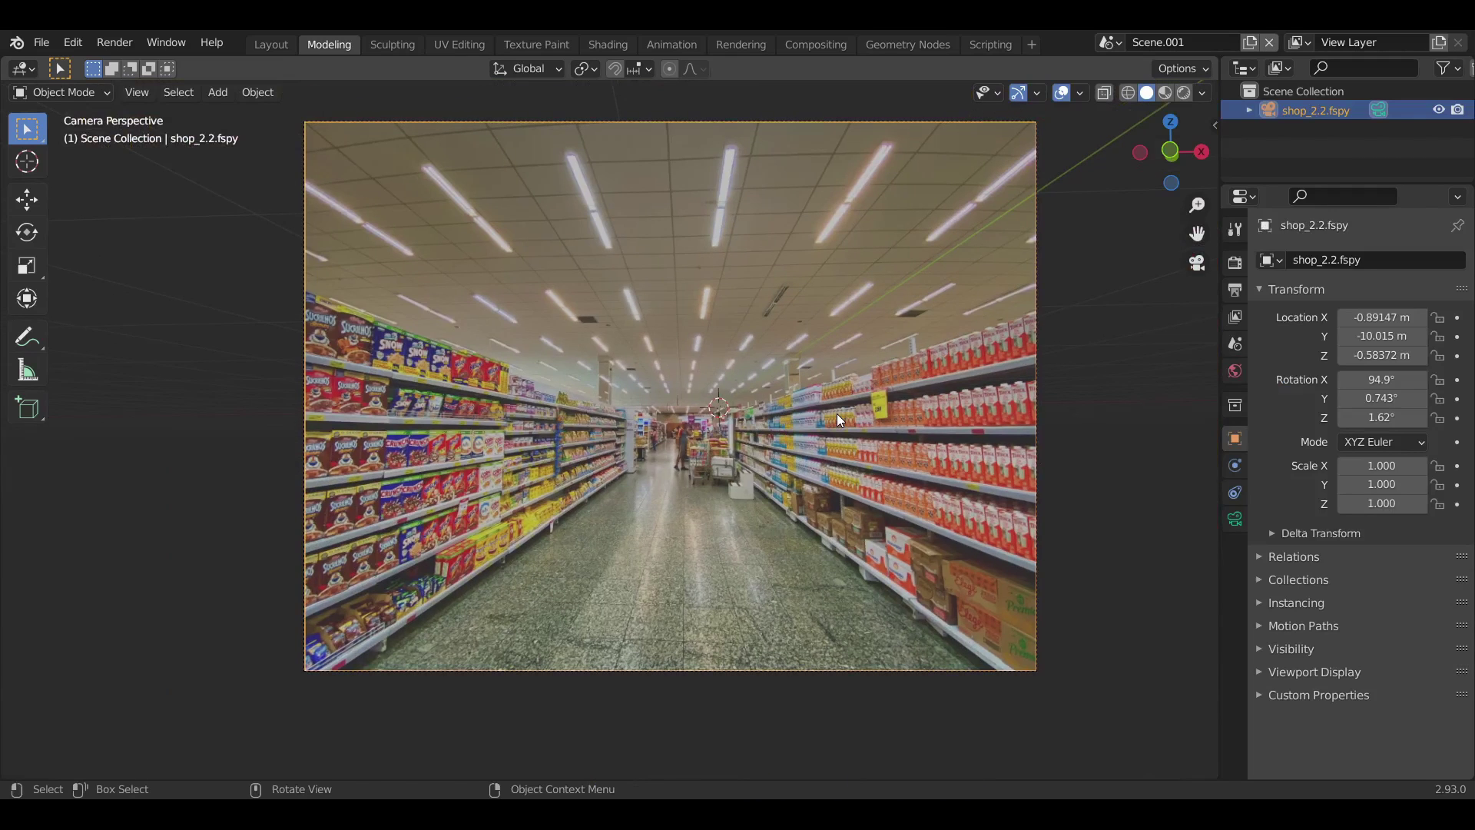
key(shift+a)
- Add a cube and set the camera background photo to draw in front of objects
click(810, 431)
key(s)
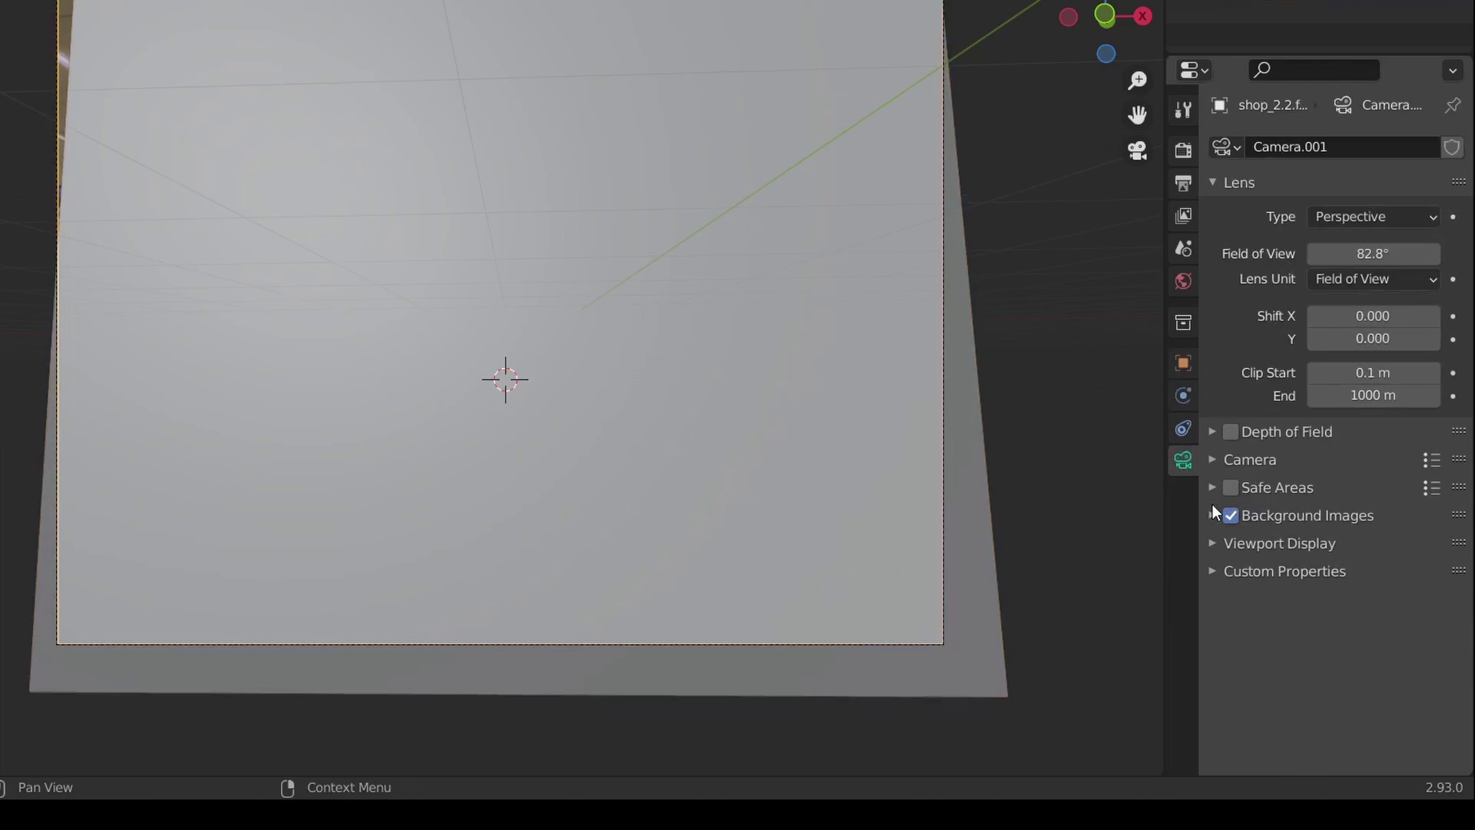
click(1268, 568)
scroll(1261, 482, down, 5)
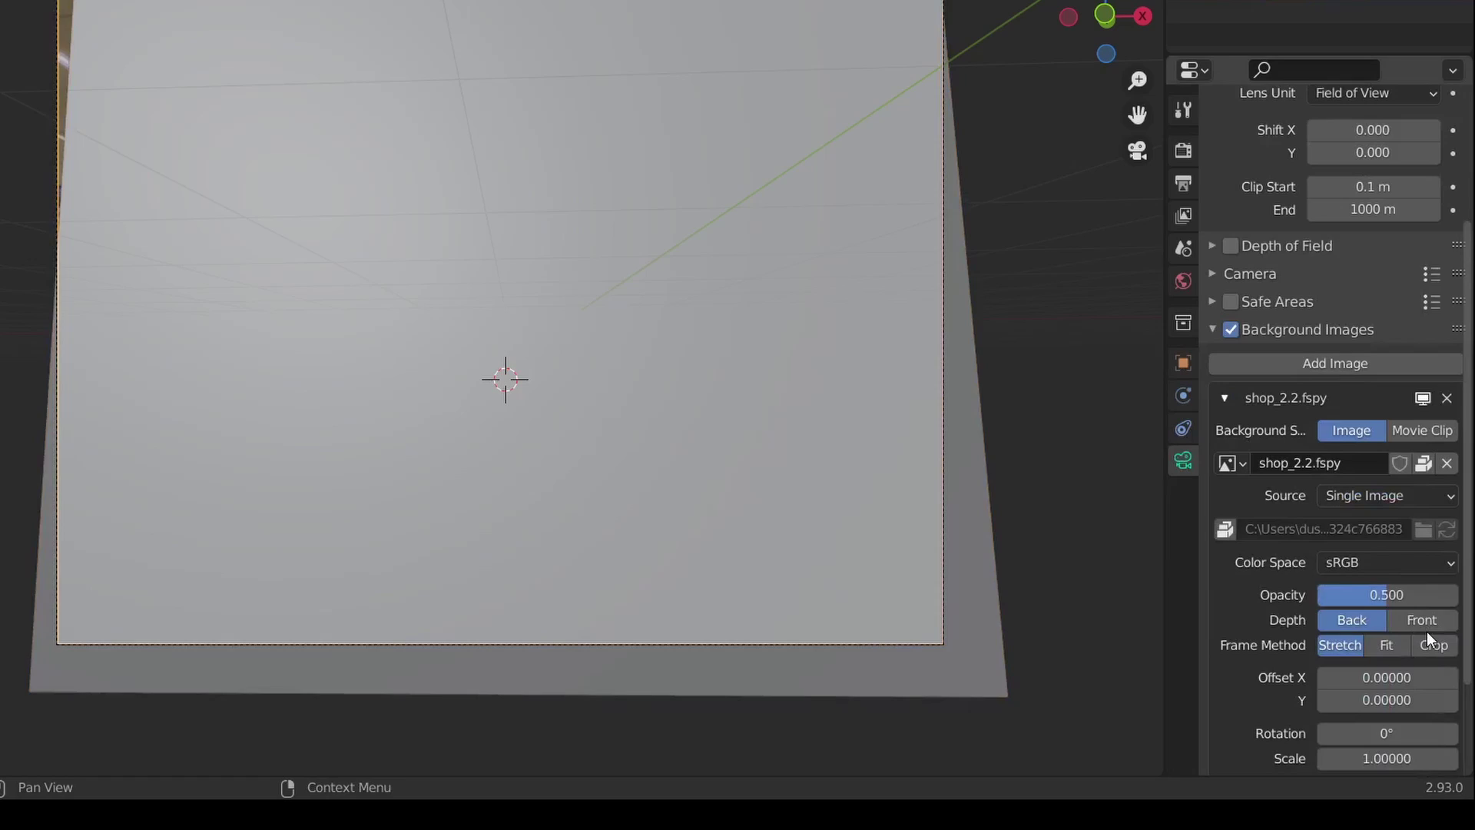
click(1424, 620)
scroll(813, 372, down, 1)
scroll(813, 372, up, 1)
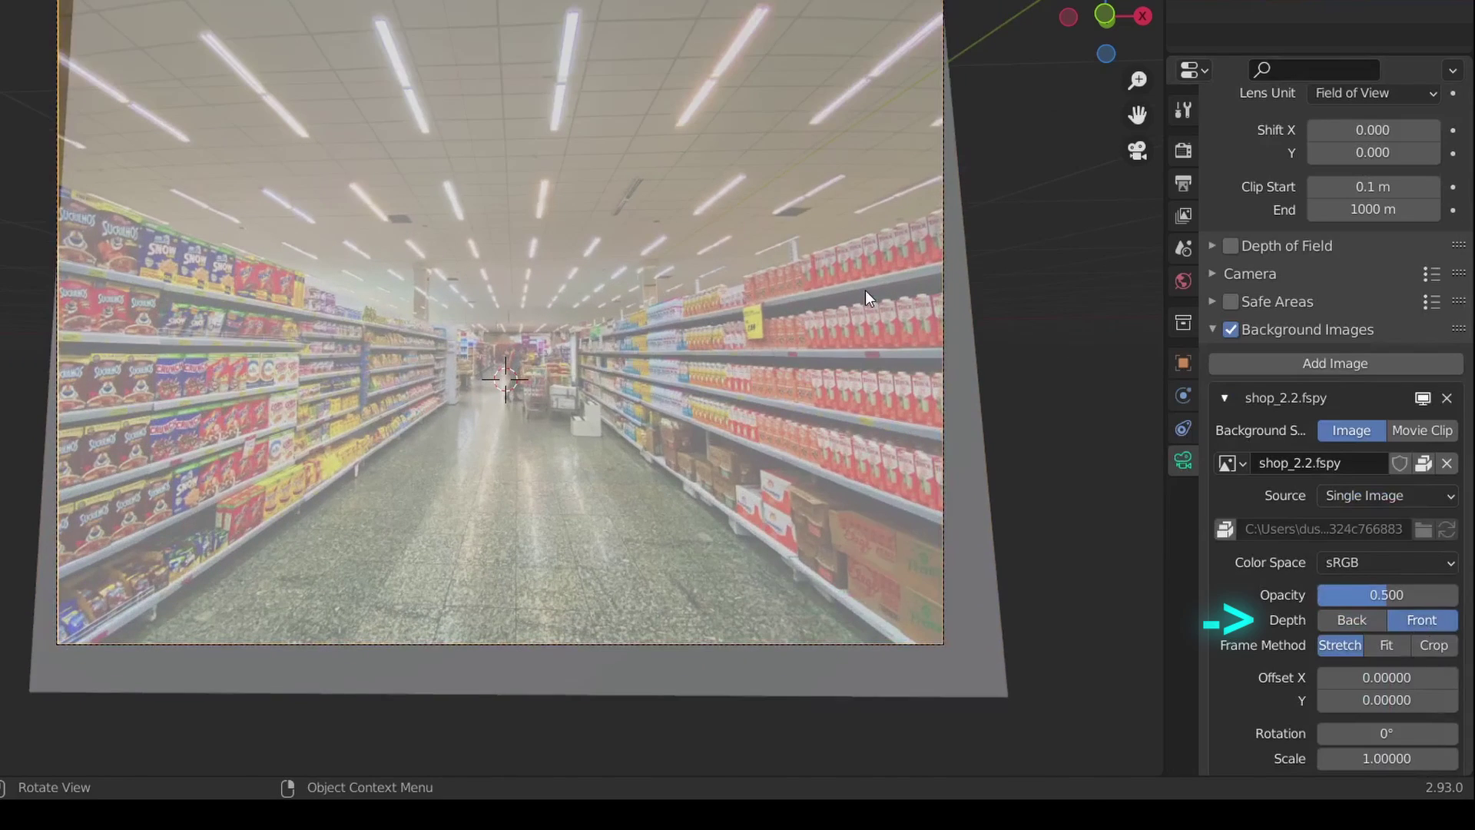
- Resize the cube and move it vertically to match the first shelf
key(s)
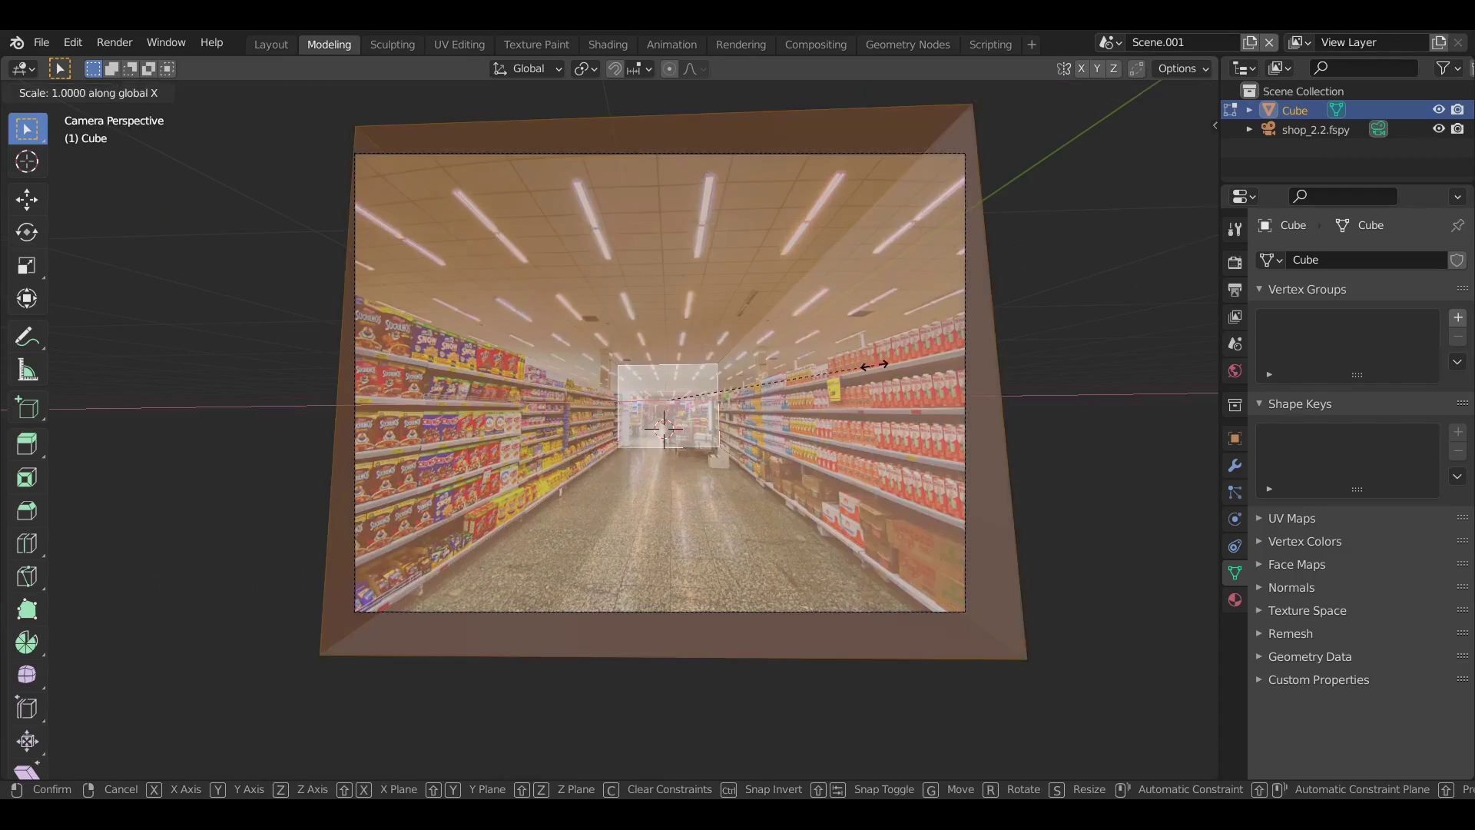
click(853, 290)
key(g)
key(z)
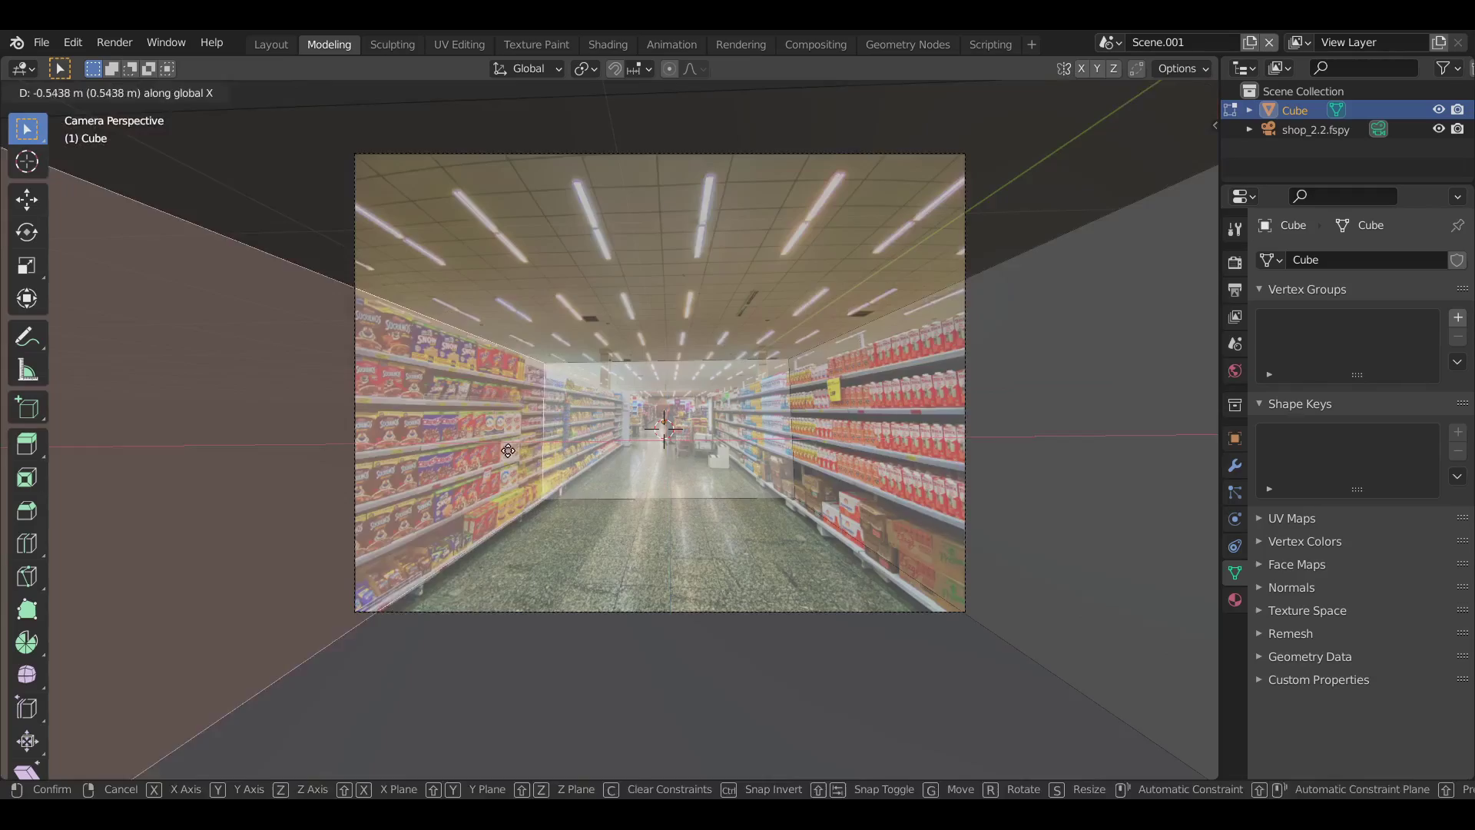
click(746, 323)
- Readjust the shelf box's vertical position along Z
key(s)
key(y)
right_click(694, 432)
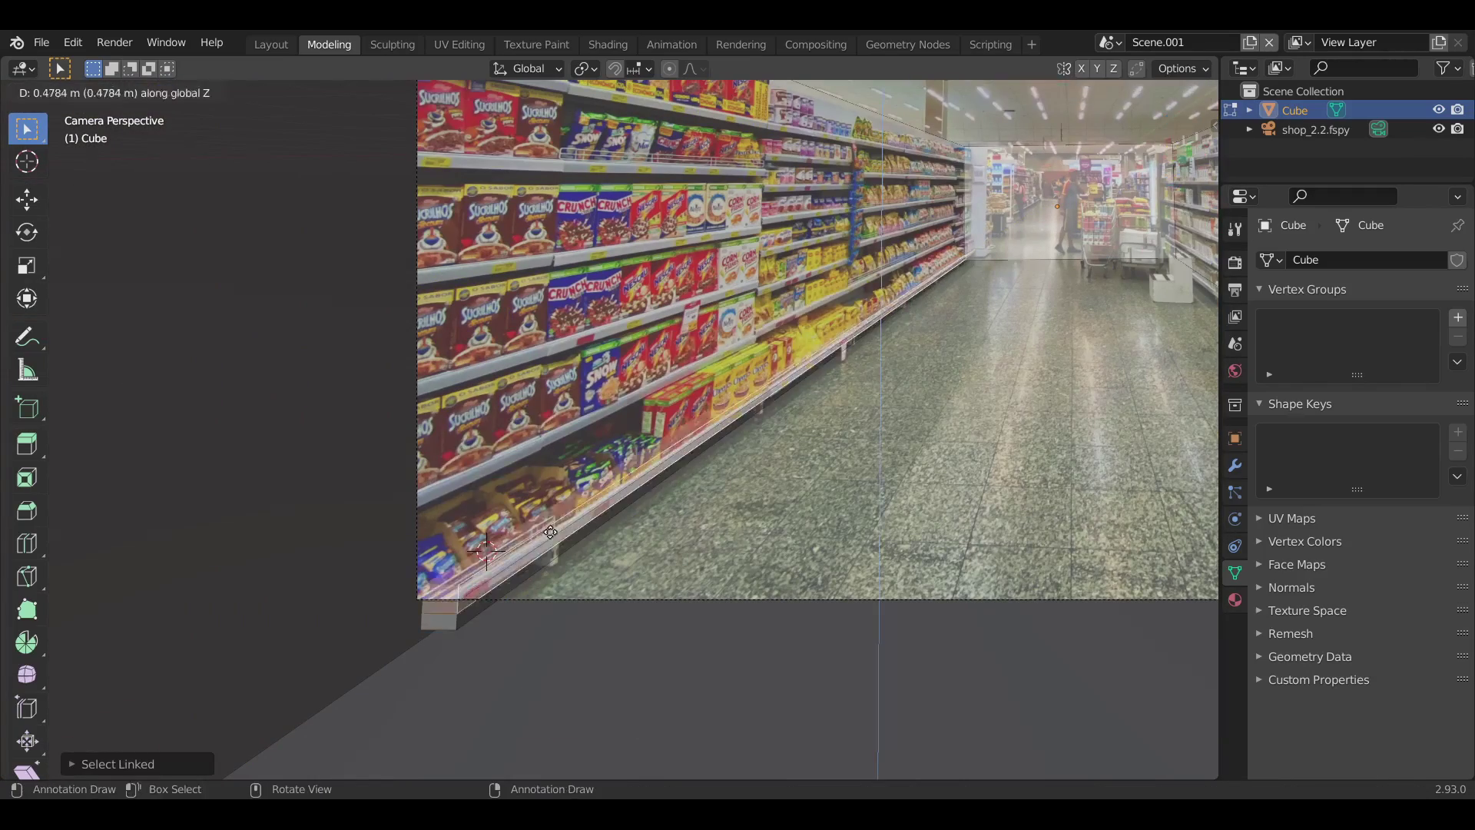
key(x)
key(Escape)
key(g)
key(z)
click(823, 313)
scroll(823, 314, up, 2)
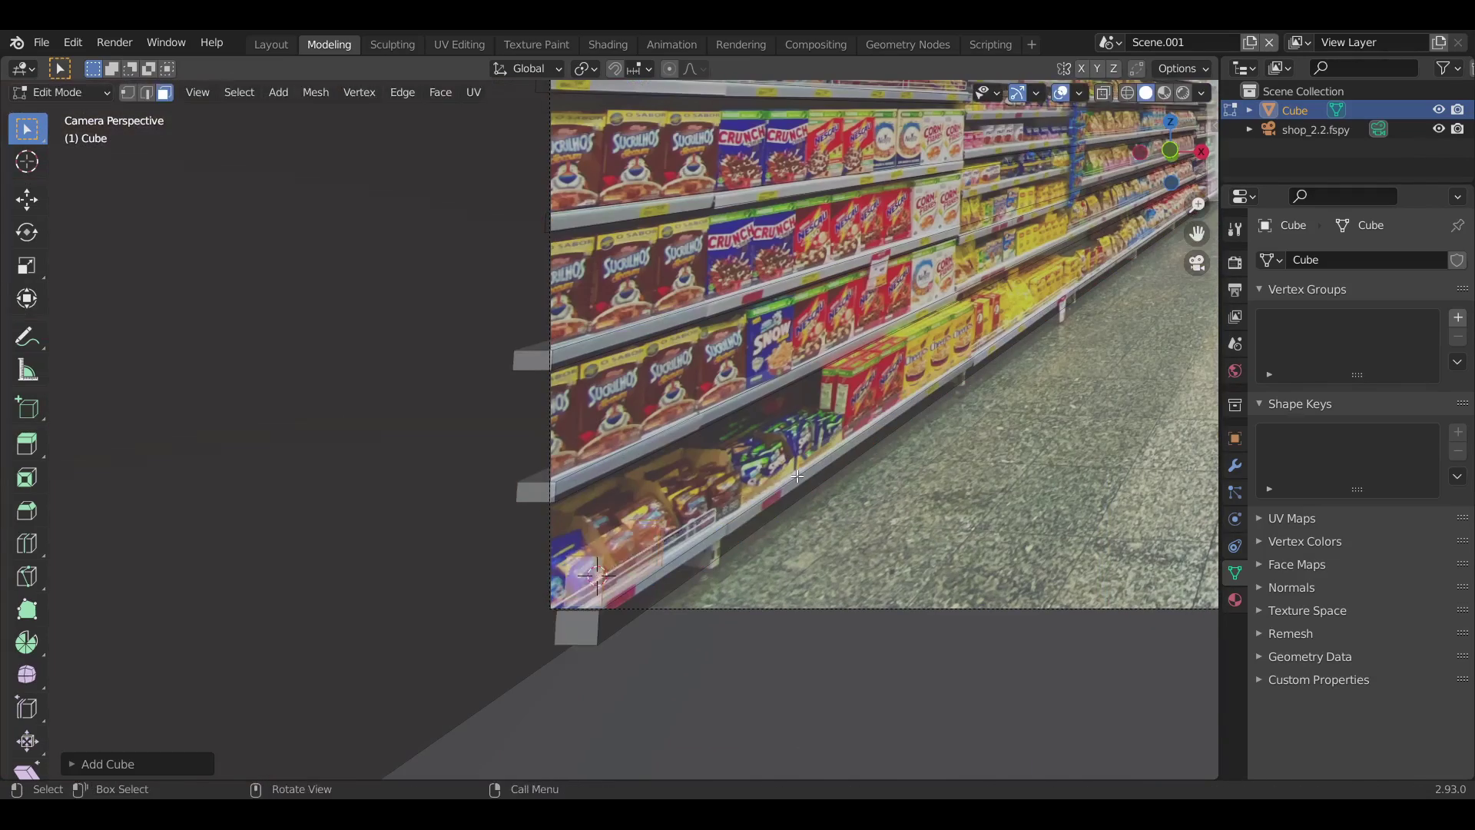
- Duplicate the shelf box twice along Y further down the shelf
key(shift+d)
key(y)
click(653, 553)
key(g)
key(y)
click(686, 565)
scroll(686, 565, up, 1)
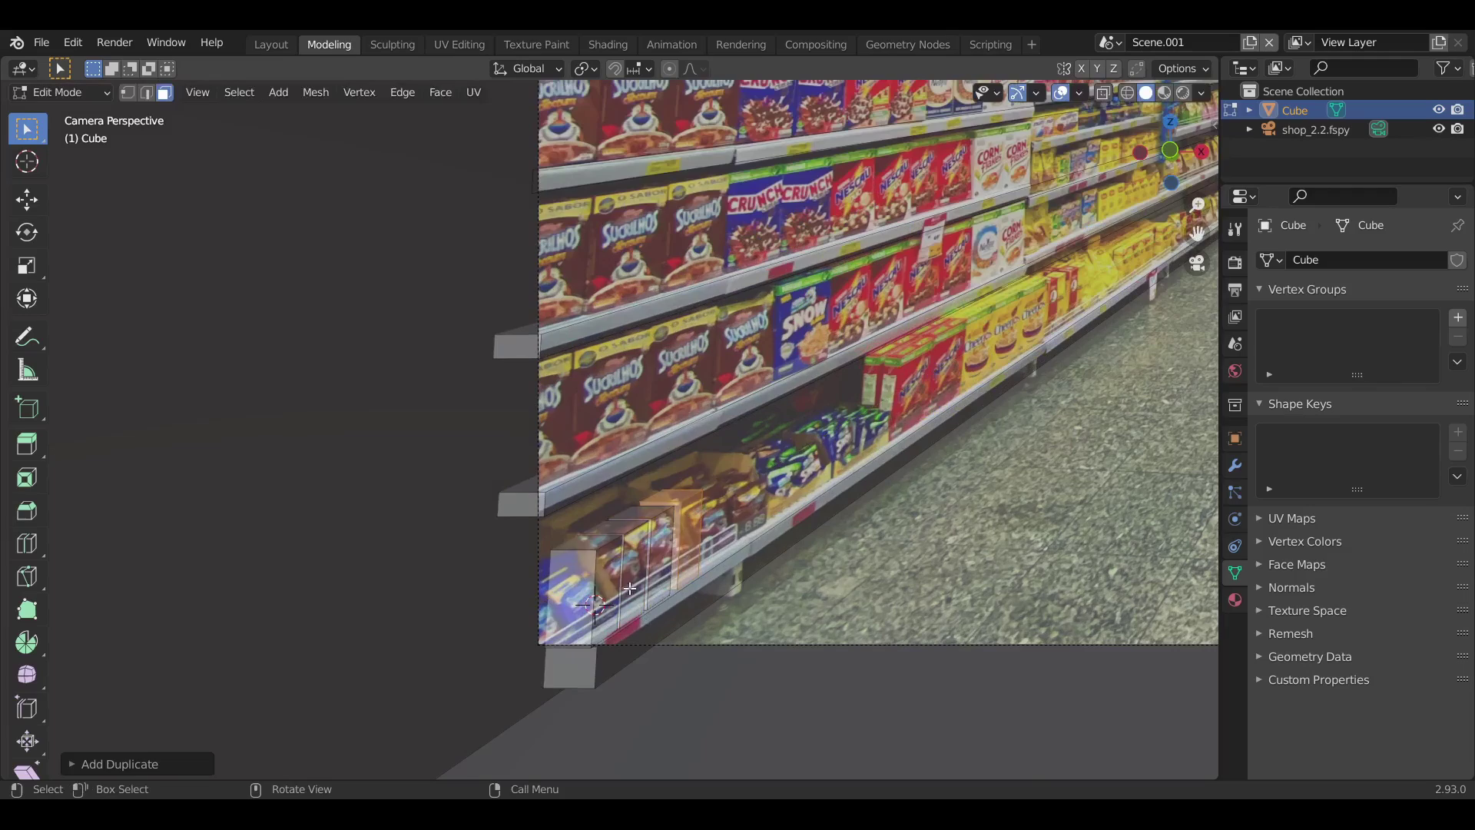
- Make a taller box by scaling along Y and duplicate it along the shelf
key(shift+r)
key(shift+r)
key(shift+r)
key(shift+r)
key(shift+r)
key(s)
key(x)
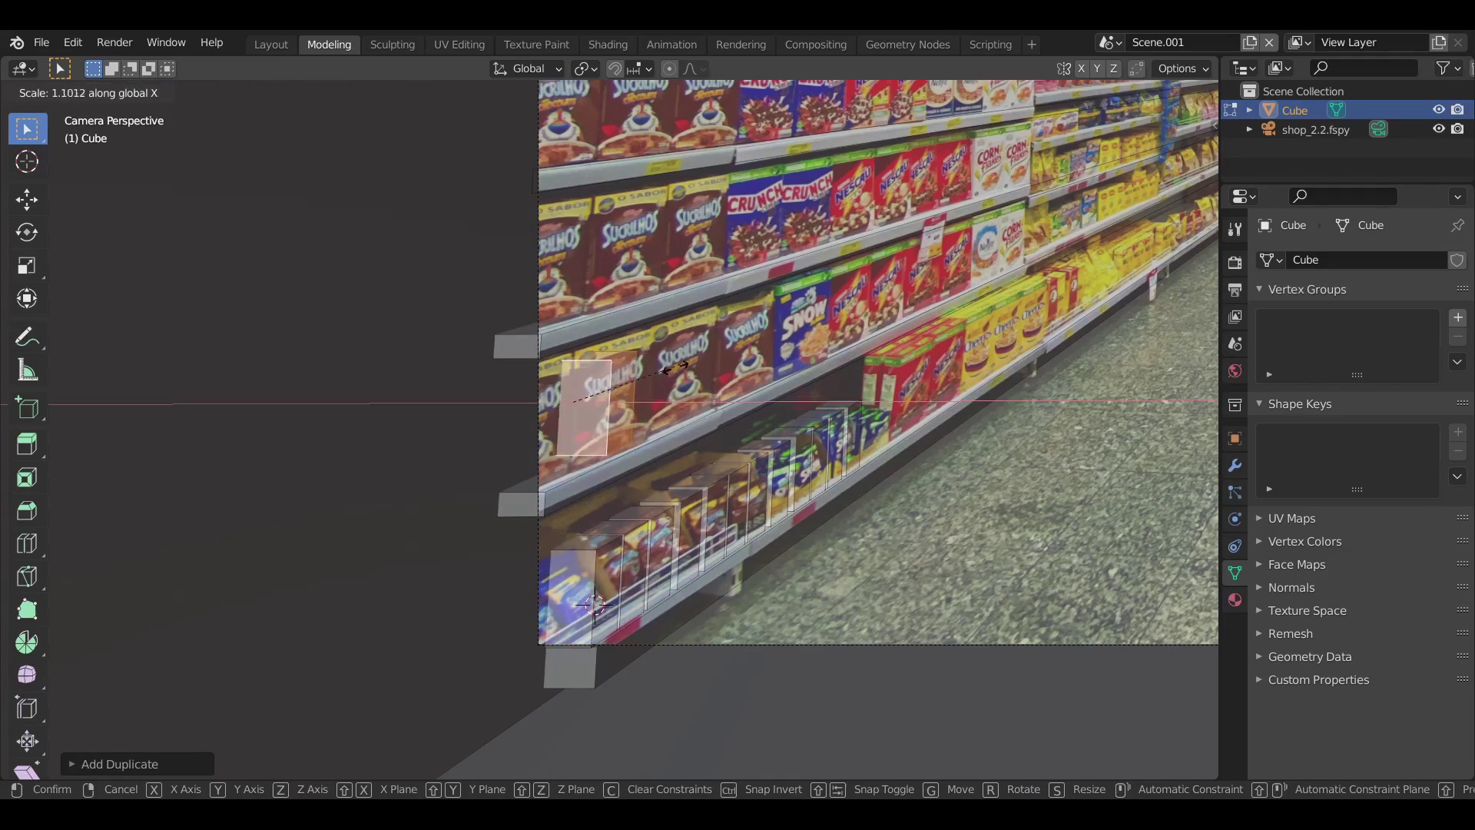
key(y)
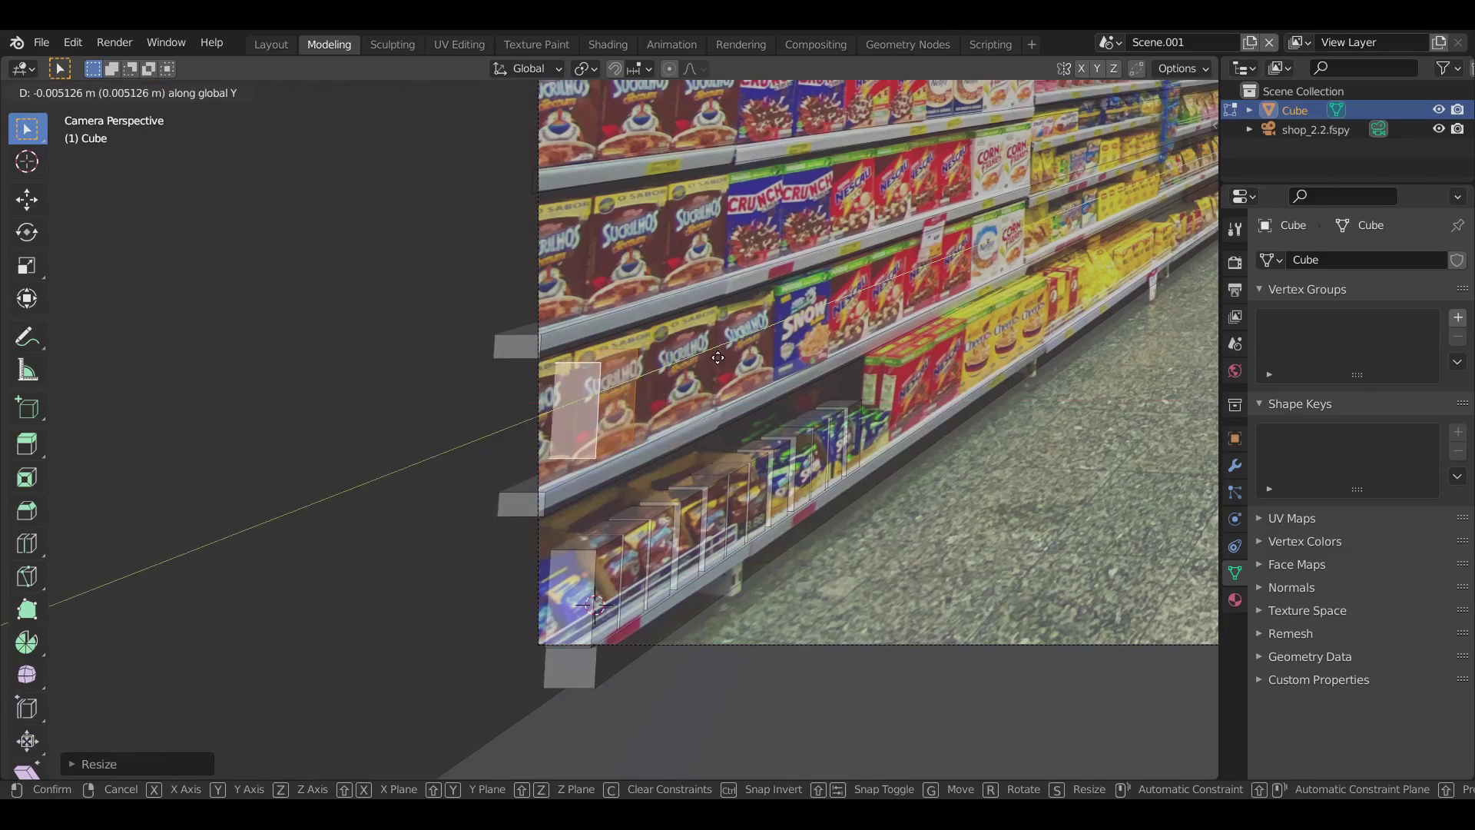
click(668, 369)
key(shift+d)
key(y)
click(838, 321)
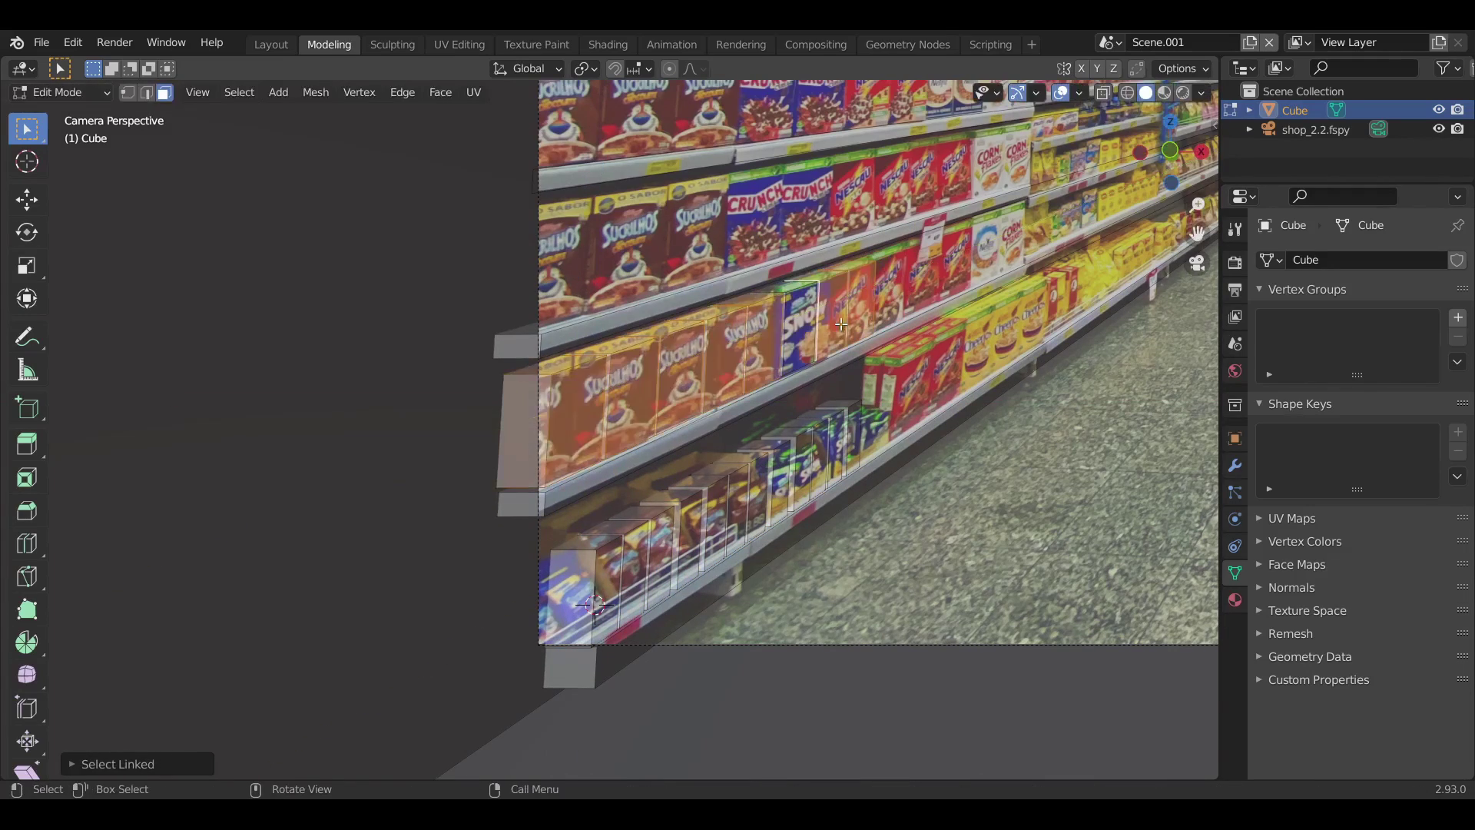
- Move a box to a new height along Z and resize it
scroll(814, 307, down, 3)
key(g)
key(z)
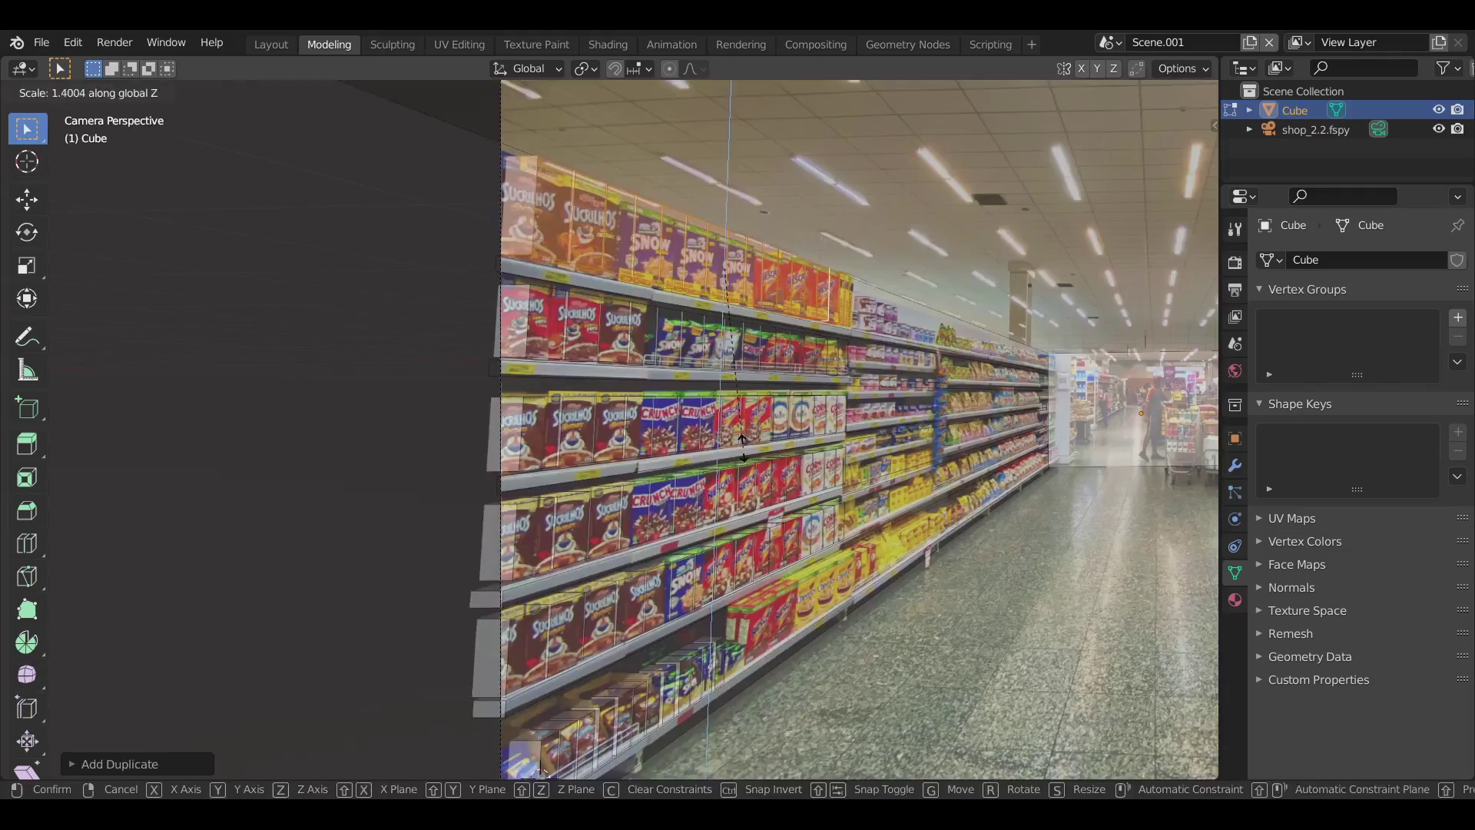
scroll(832, 491, up, 4)
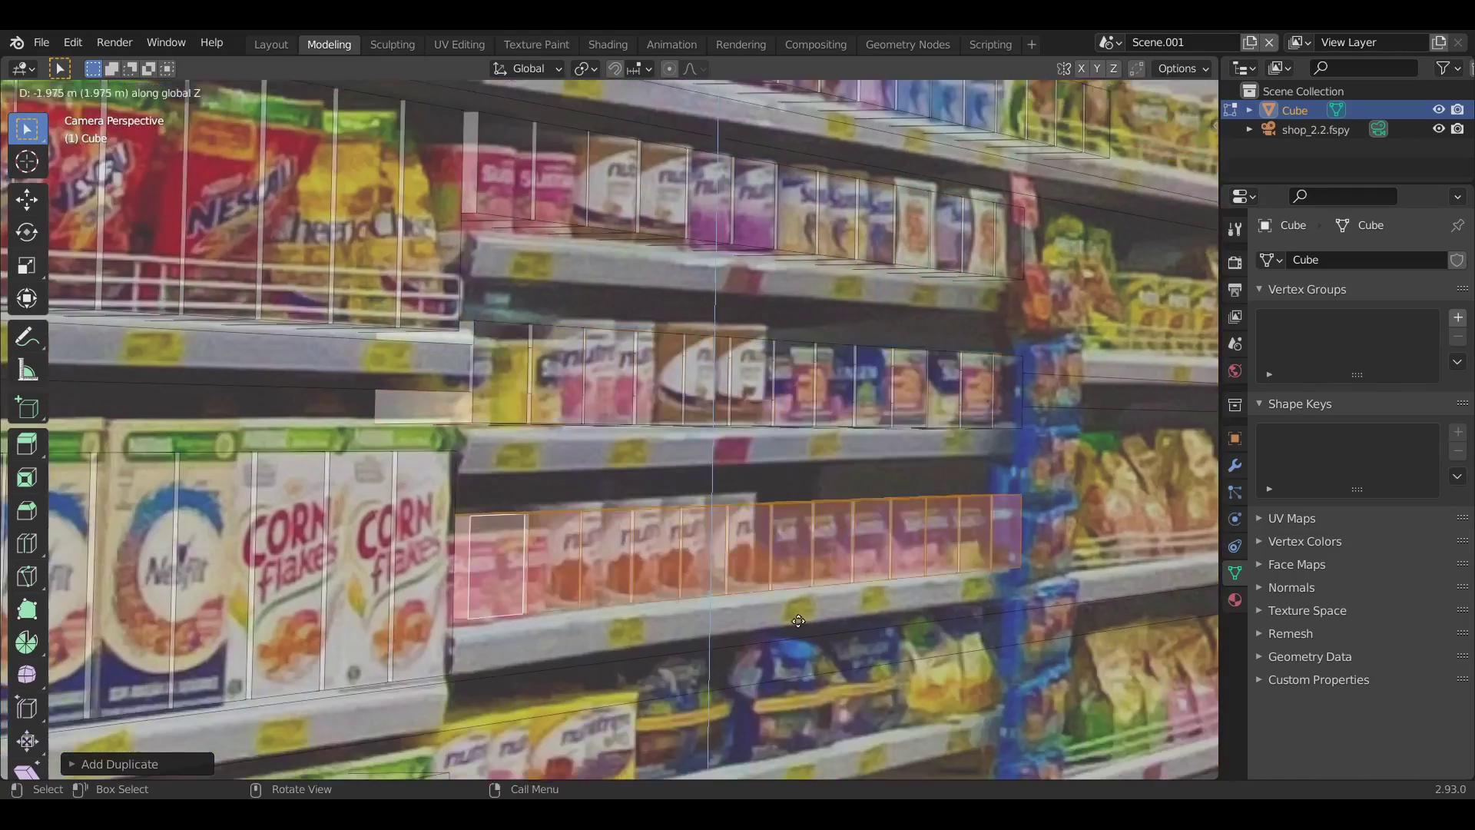
click(799, 621)
scroll(799, 621, down, 5)
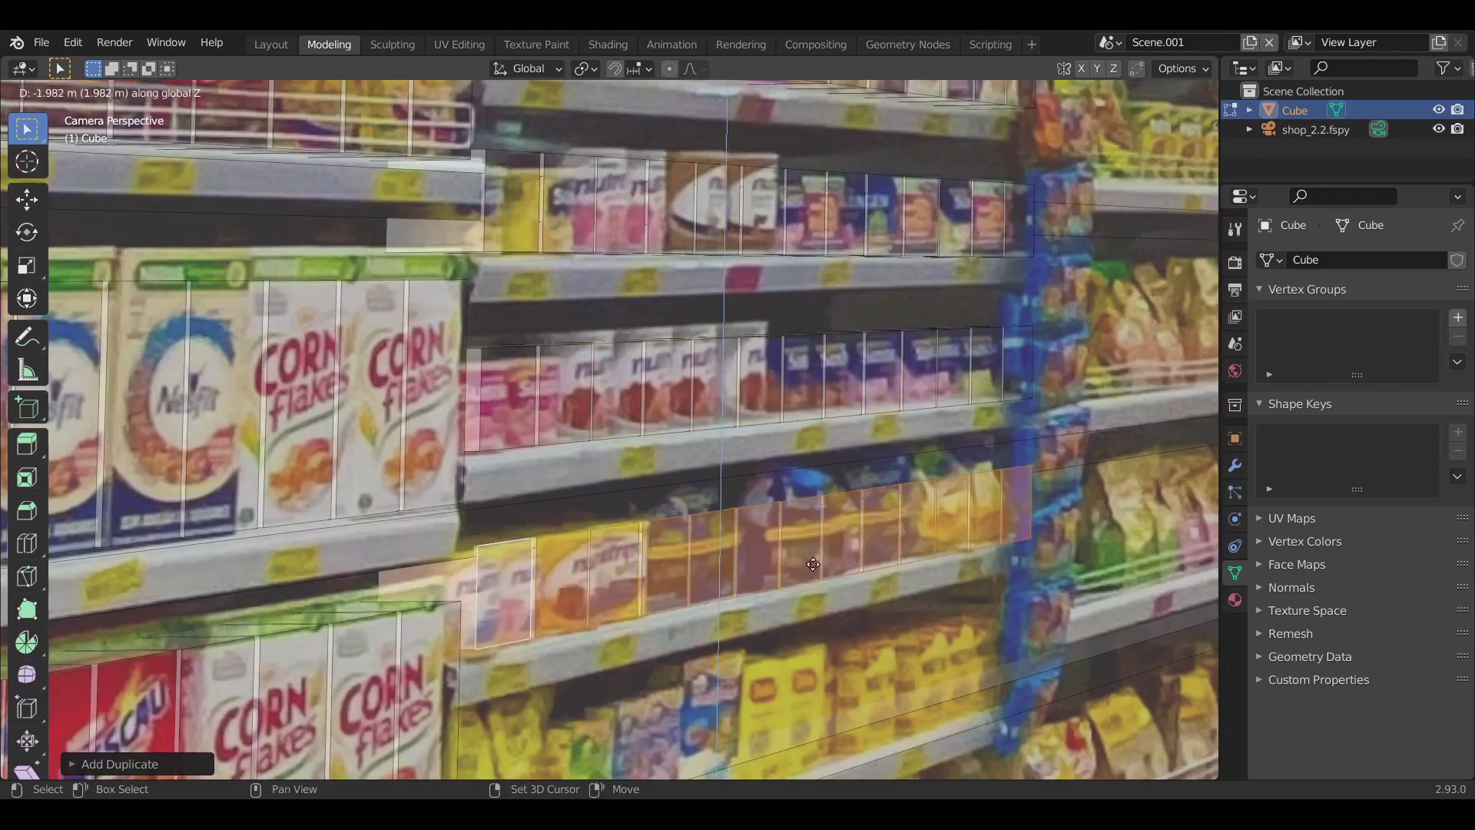
key(s)
click(811, 397)
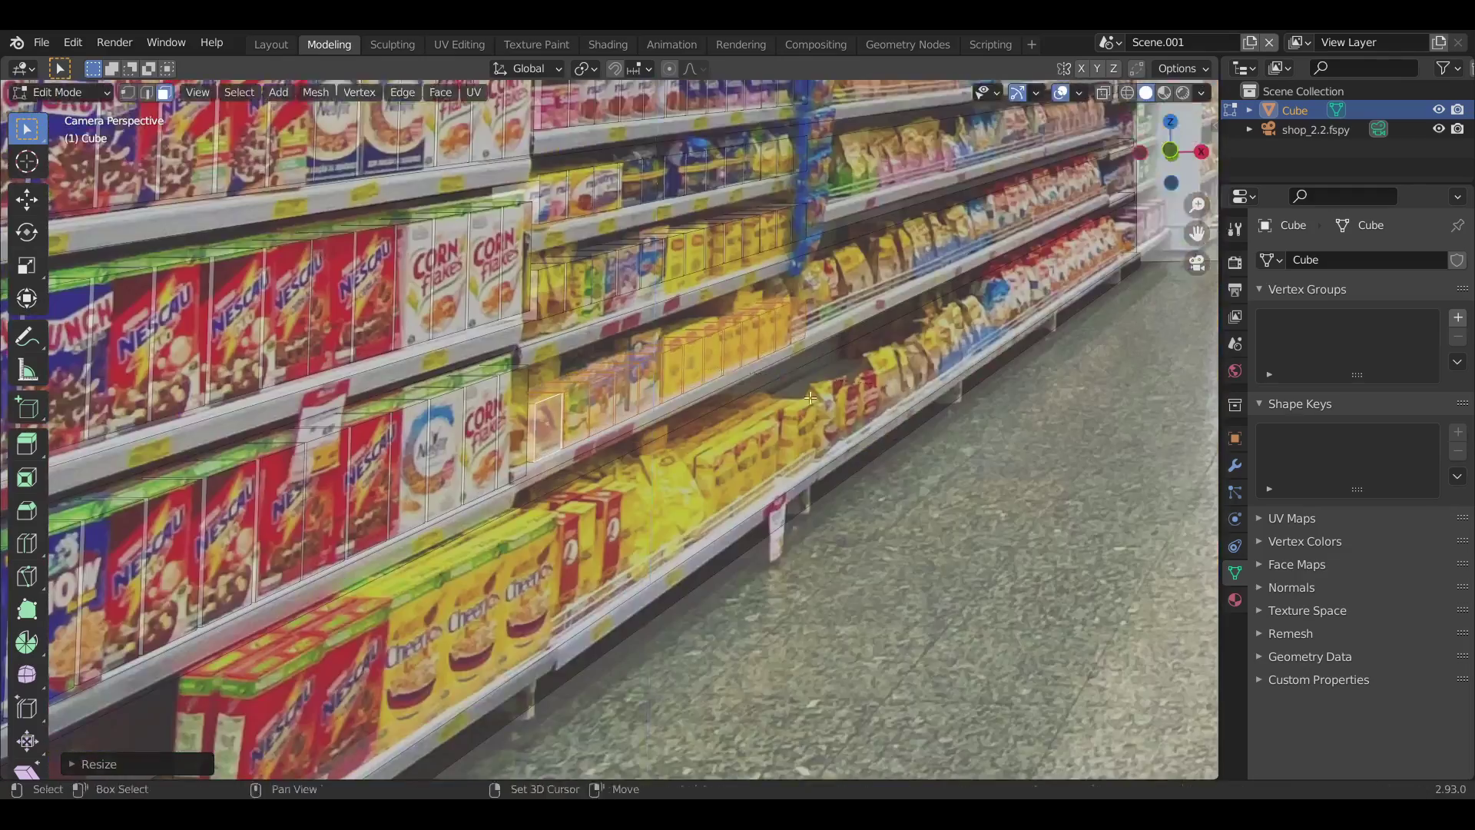
- Duplicate the connected boxes along Y further down the aisle
scroll(815, 400, up, 3)
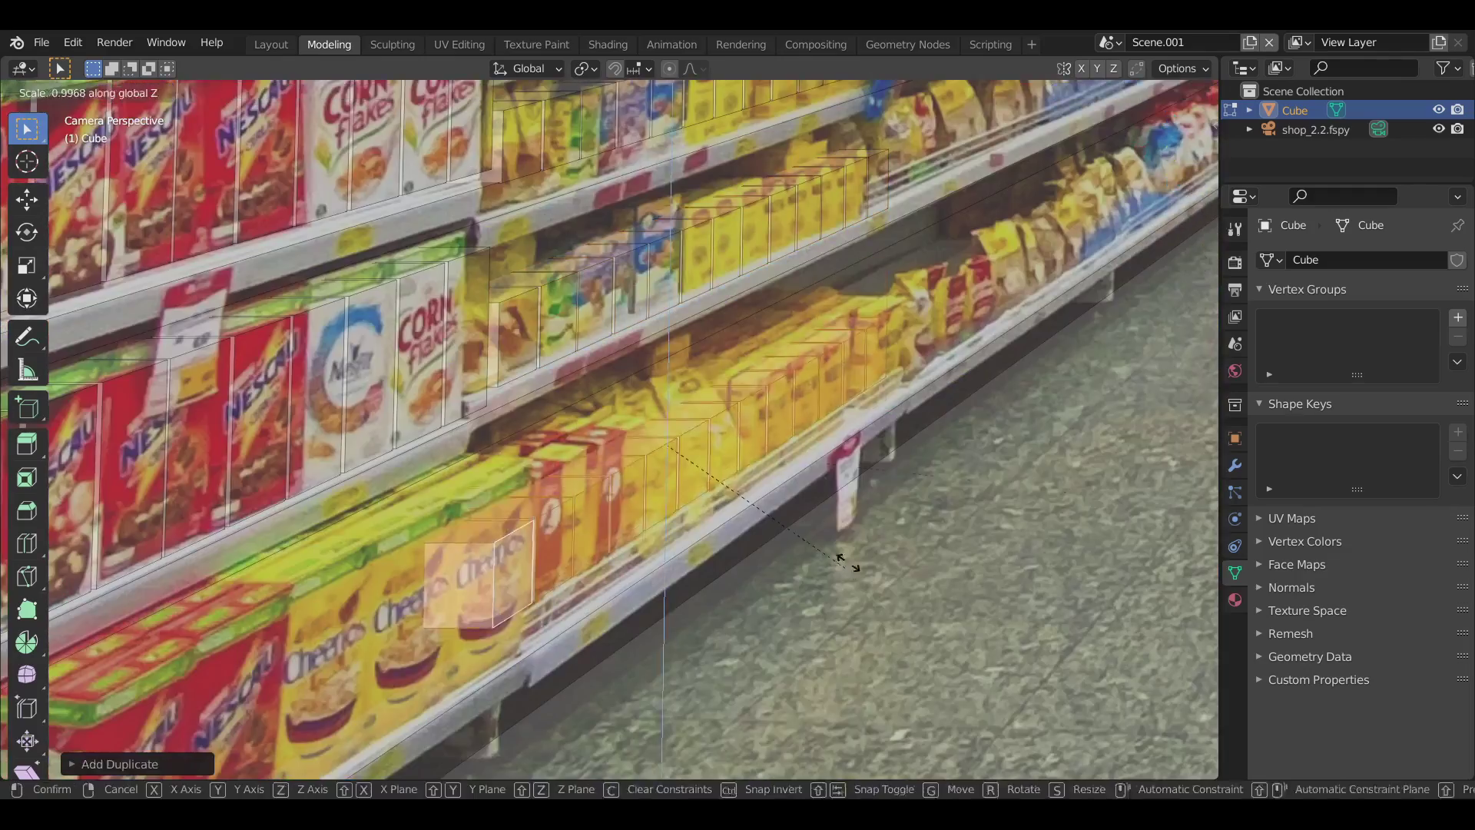
scroll(838, 384, up, 2)
key(l)
key(shift+d)
key(y)
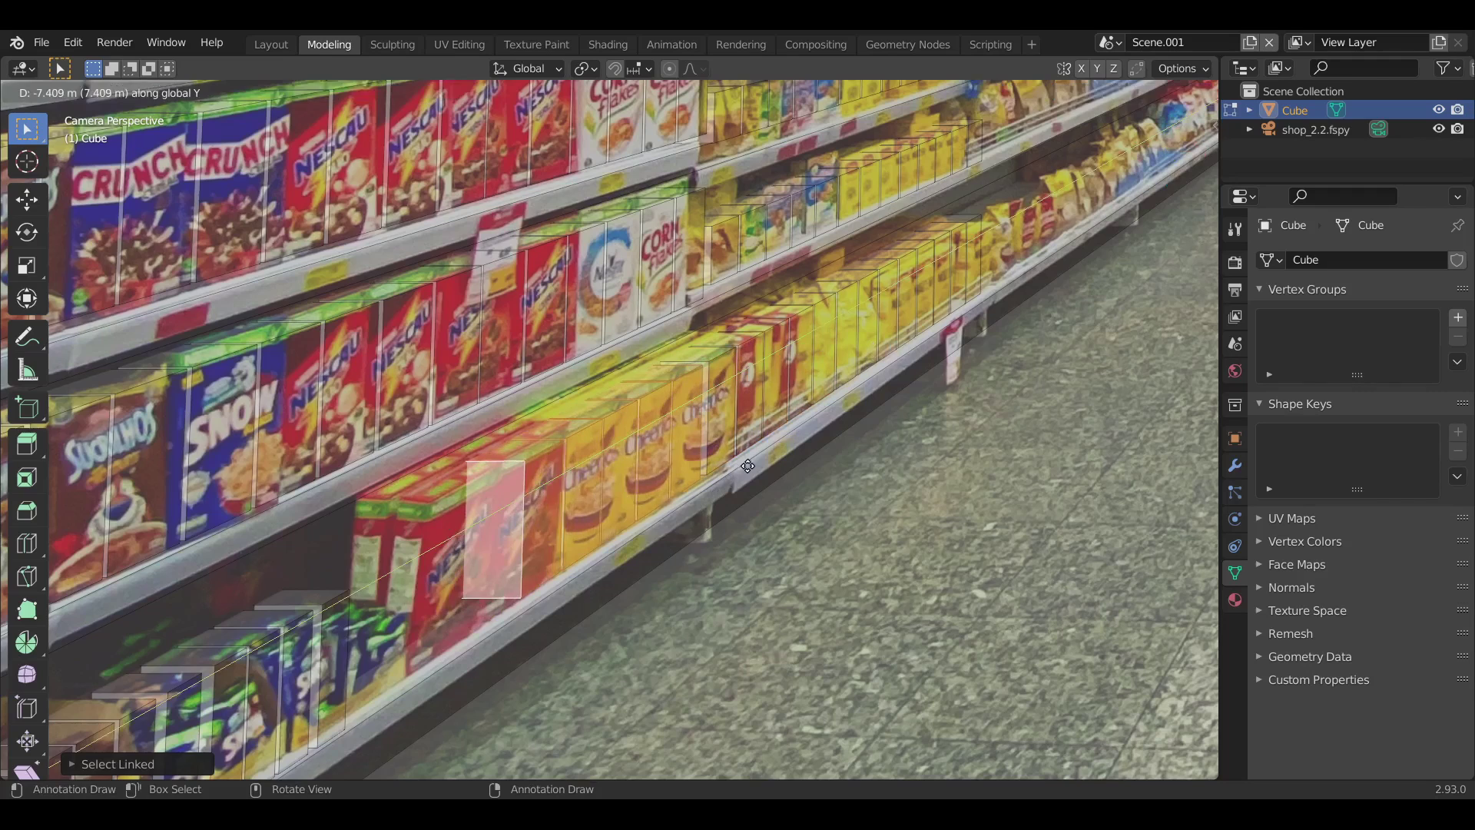
click(842, 378)
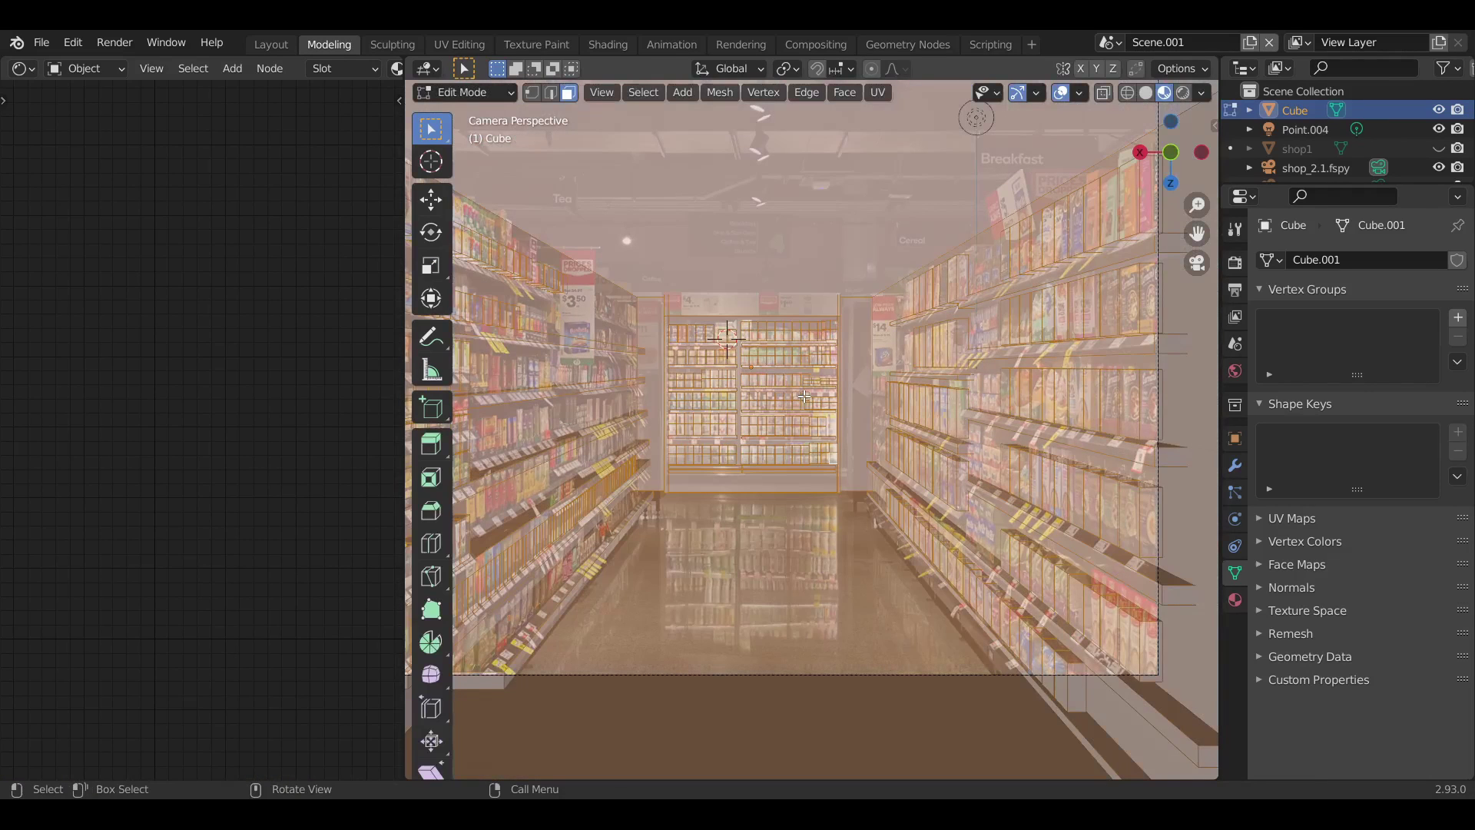
- Project the box's UVs from view and feed an Image Texture into Base Color
key(u)
click(805, 395)
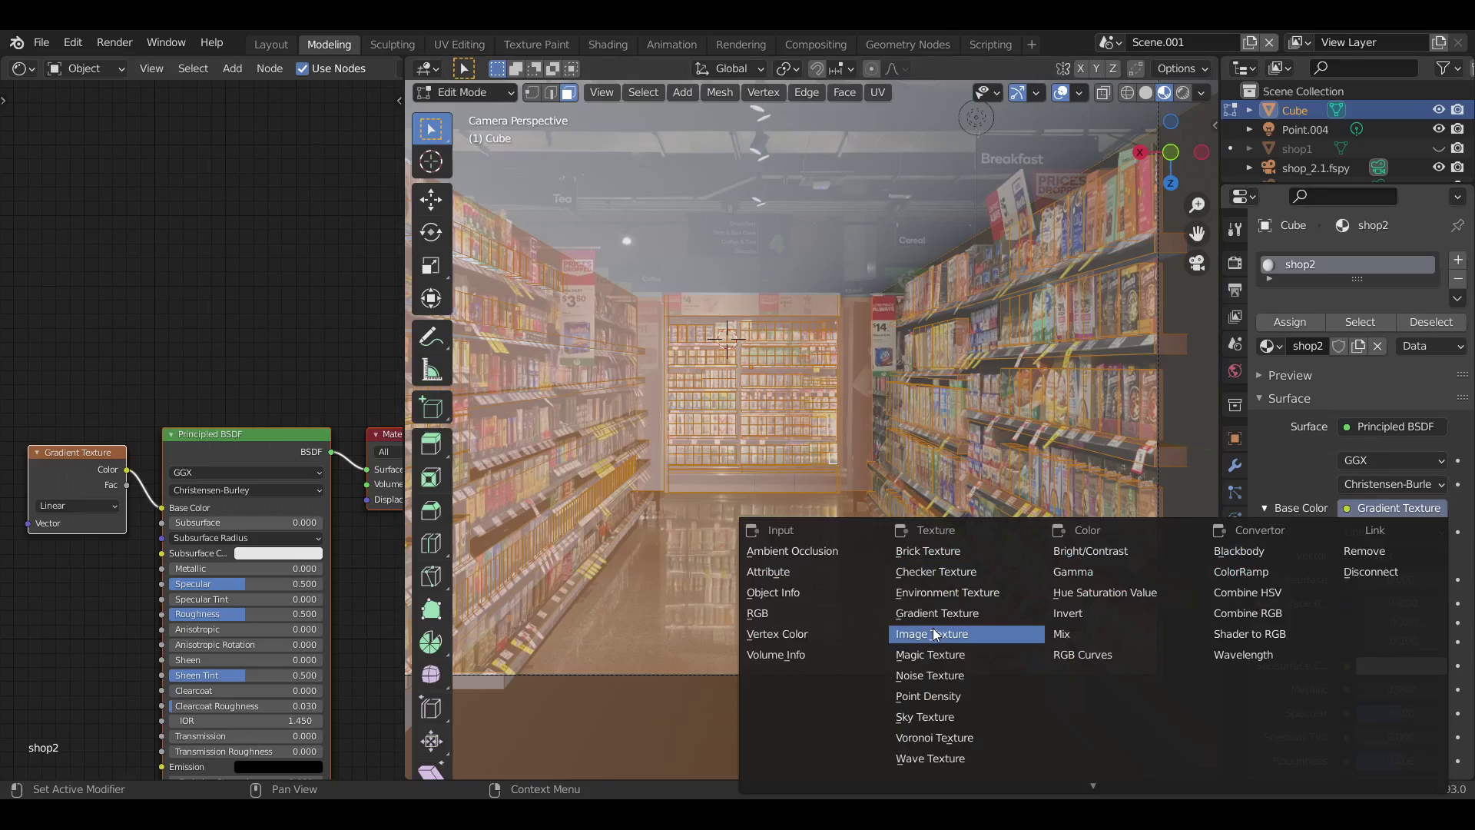
click(942, 634)
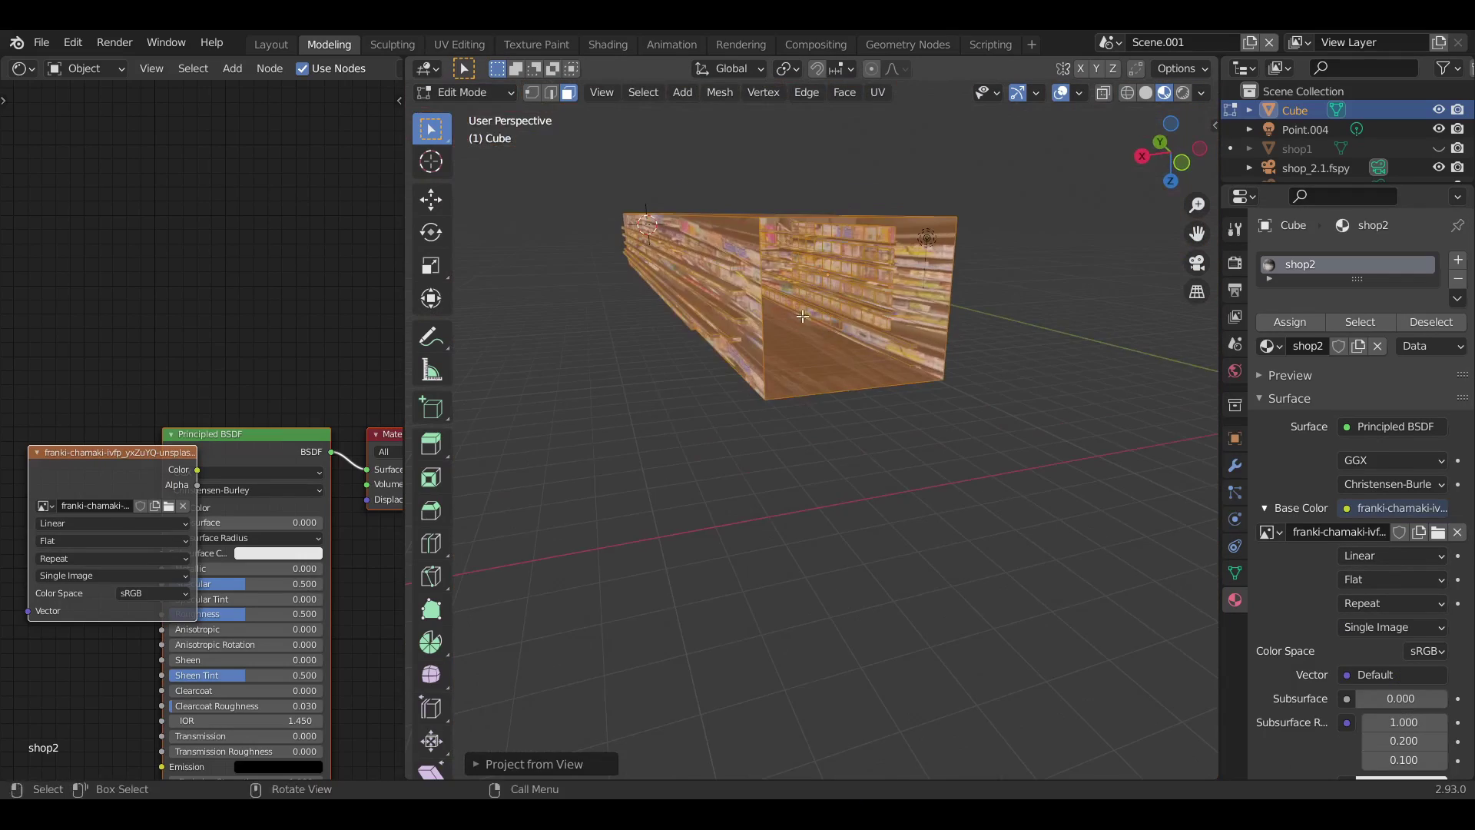
key(Tab)
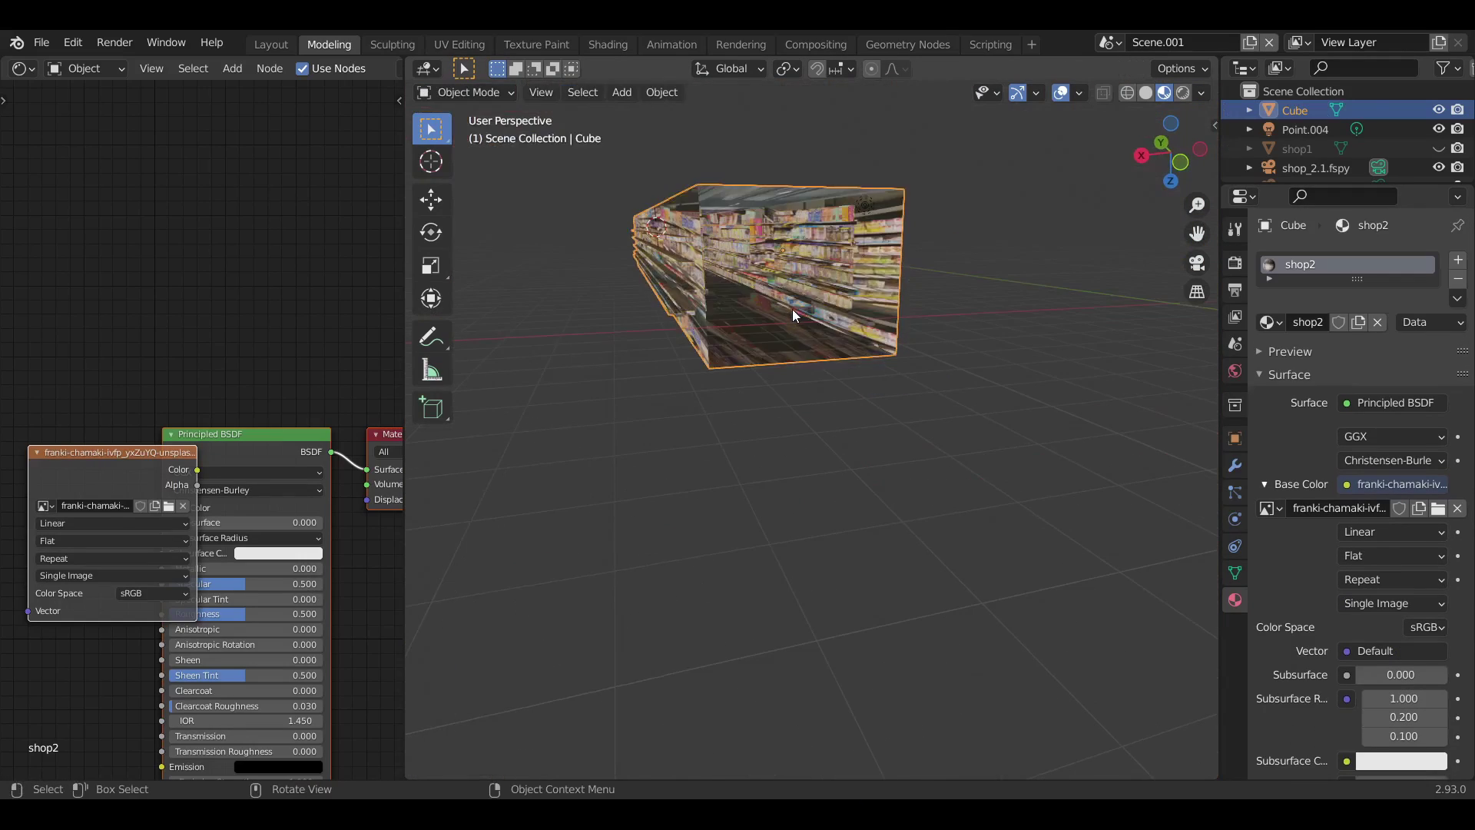
mouse_move(791, 309)
middle_down()
mouse_move(758, 324)
mouse_move(805, 301)
middle_up()
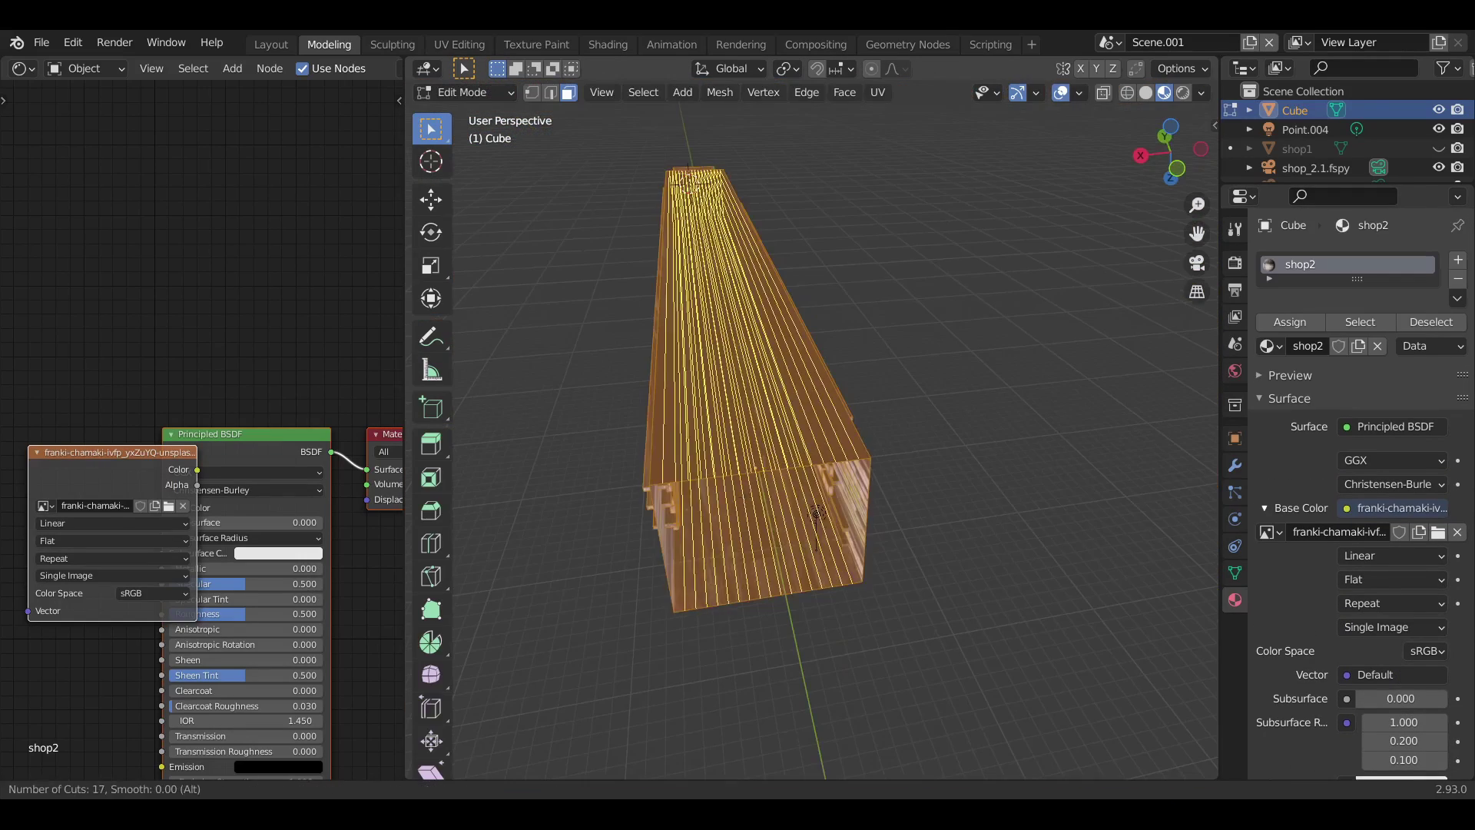
- Reproject the whole mesh's UVs from the camera view onto the shop photo
key(a)
key(KP_0)
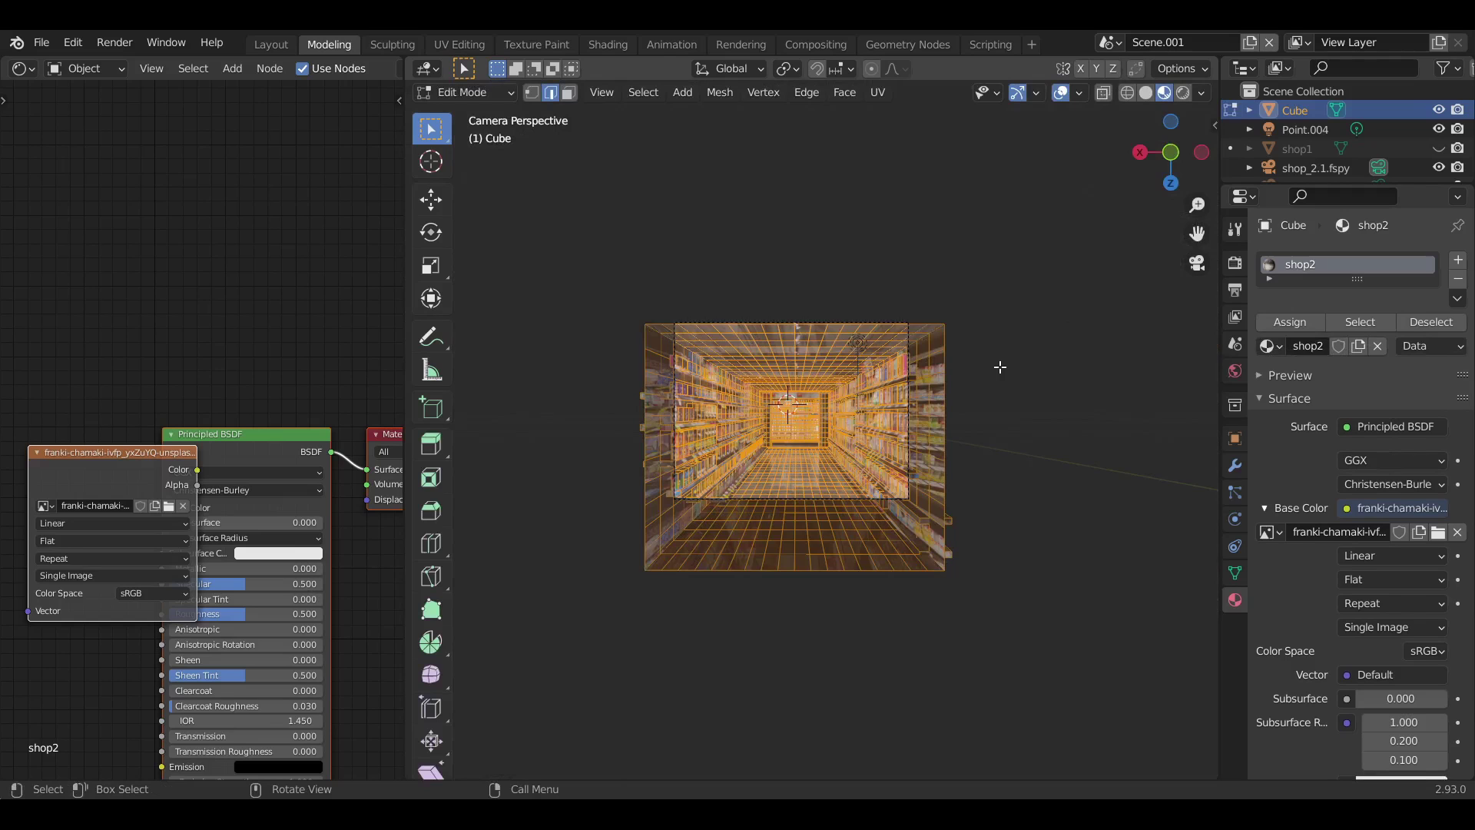
key(u)
click(999, 367)
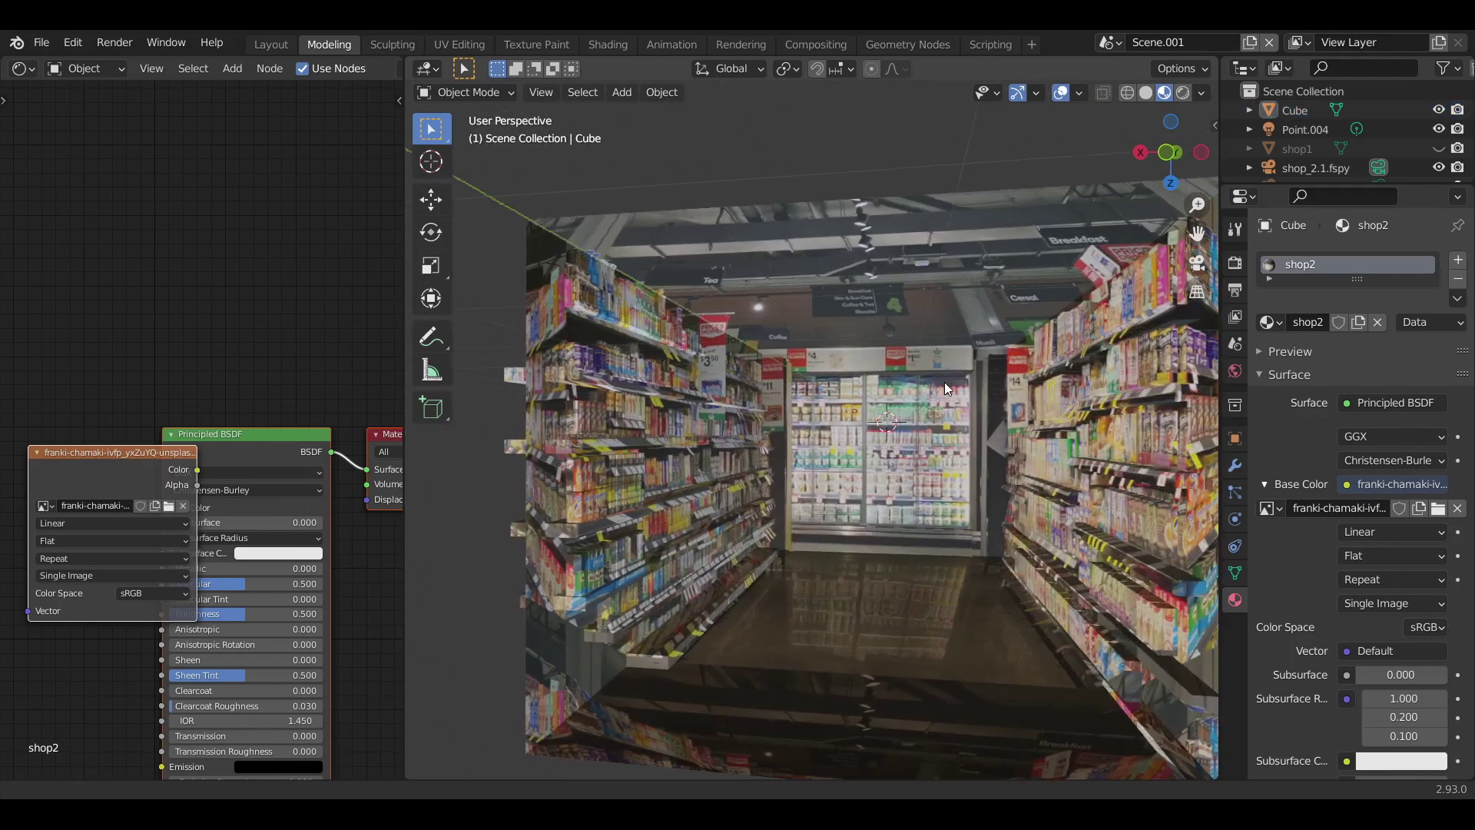
- Box-select the unwanted faces and delete them, leaving the aisle walls
scroll(944, 381, down, 3)
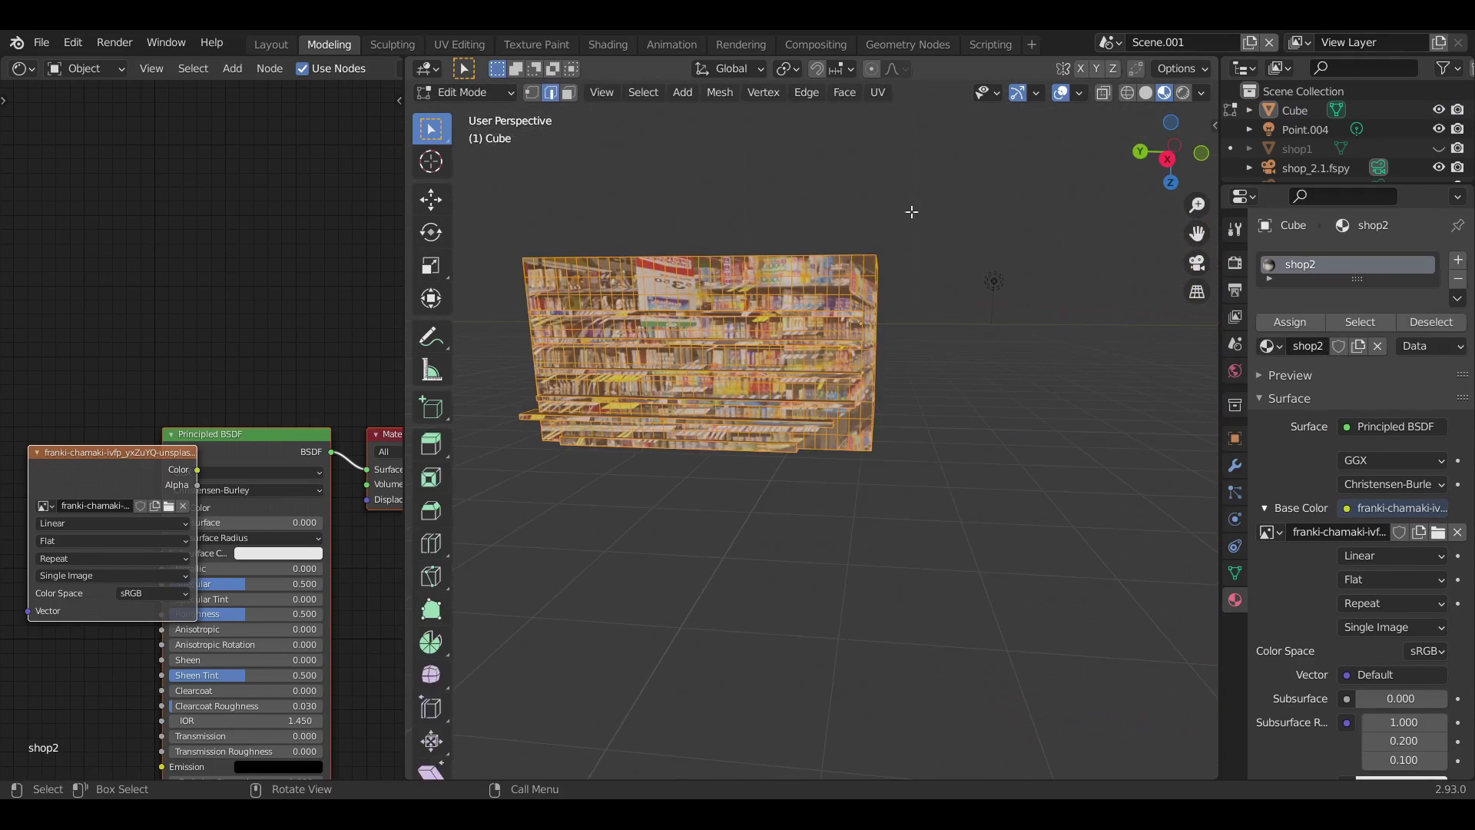
drag(856, 238, 981, 487)
key(x)
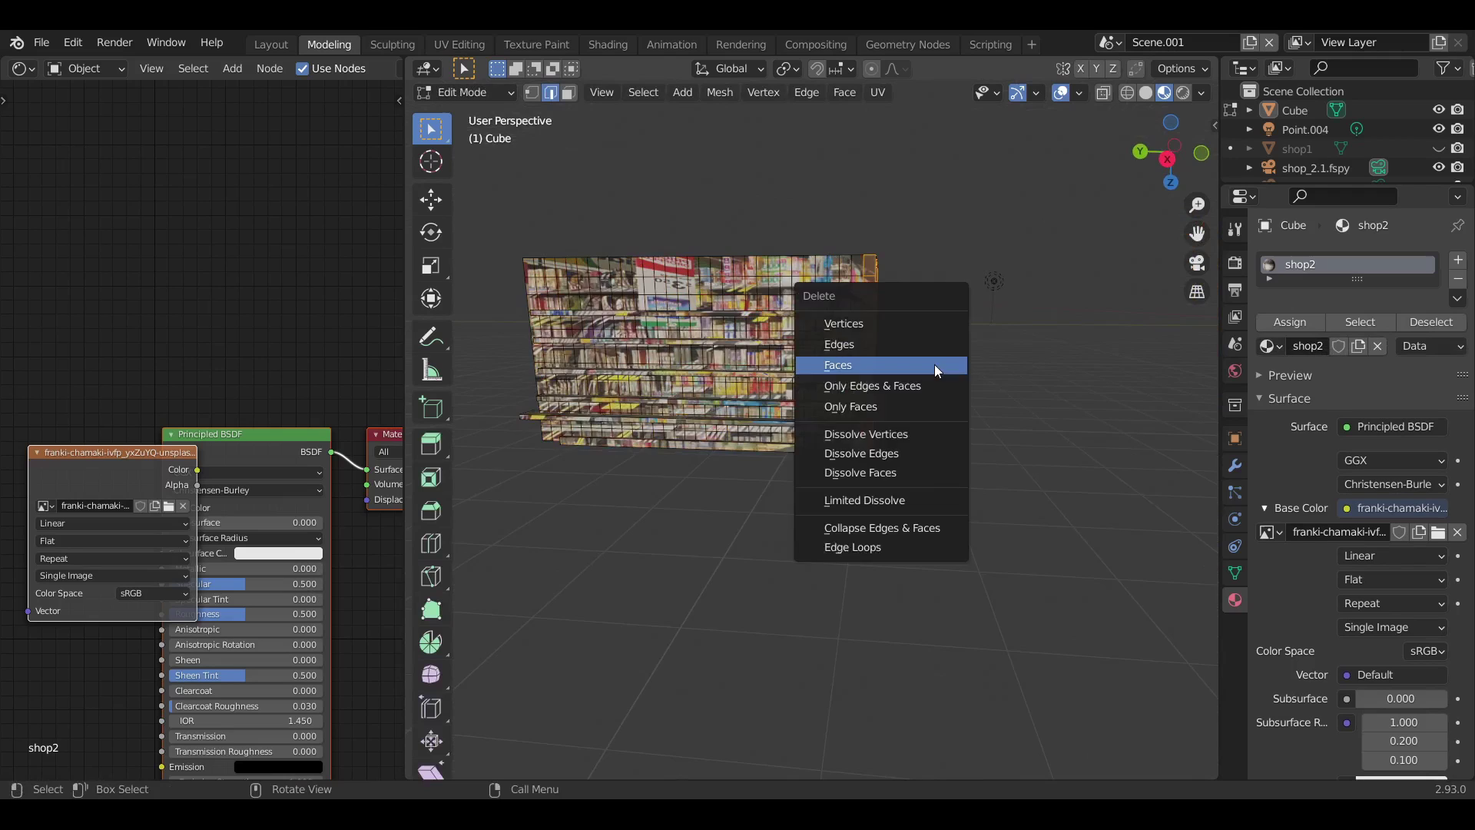
click(935, 364)
middle_drag(934, 365, 859, 389)
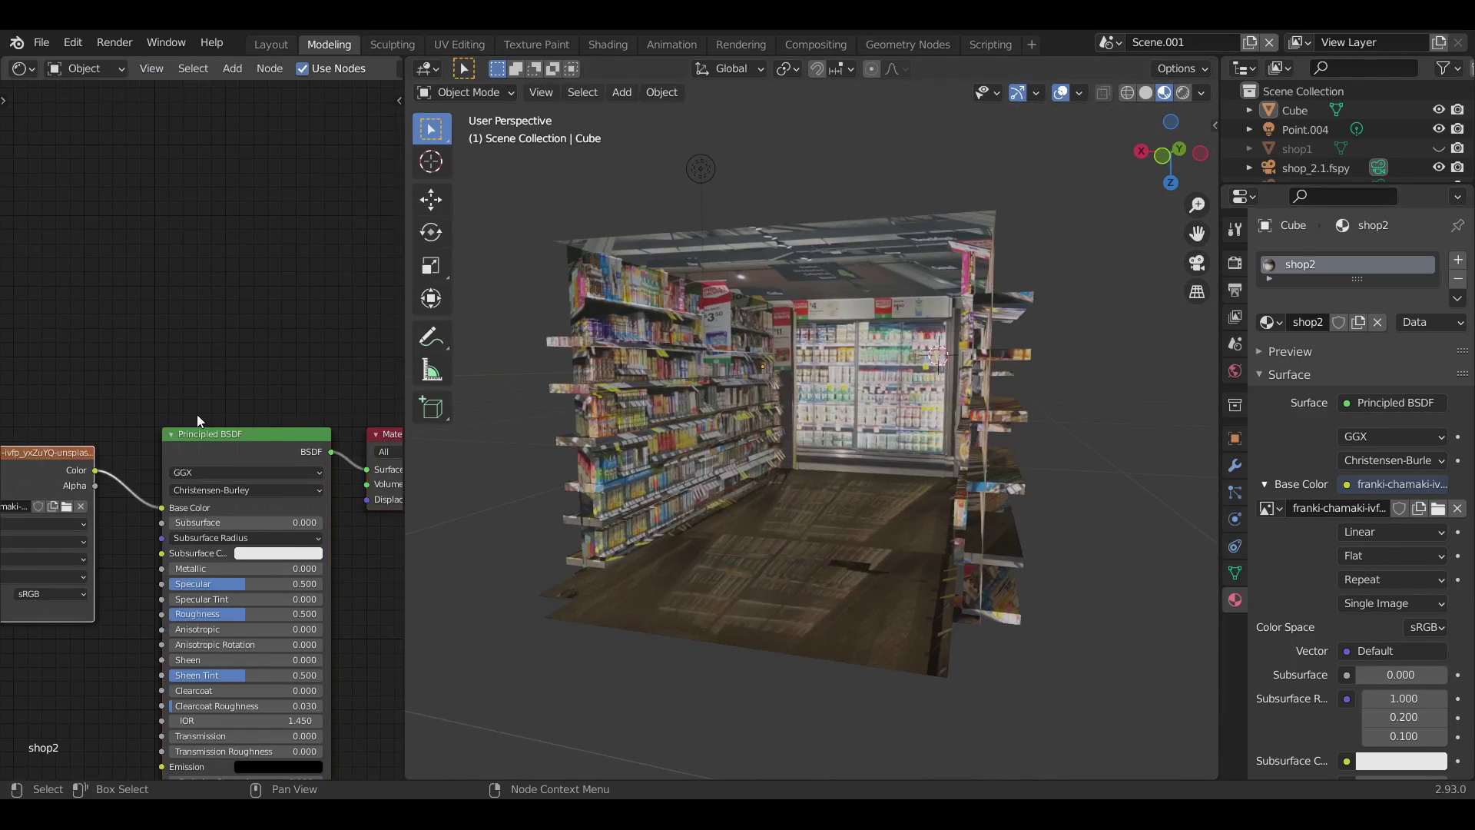
- Swap the Principled BSDF for a Diffuse BSDF fed by the image texture
key(shift+a)
text(diffuse)
key(Return)
click(206, 352)
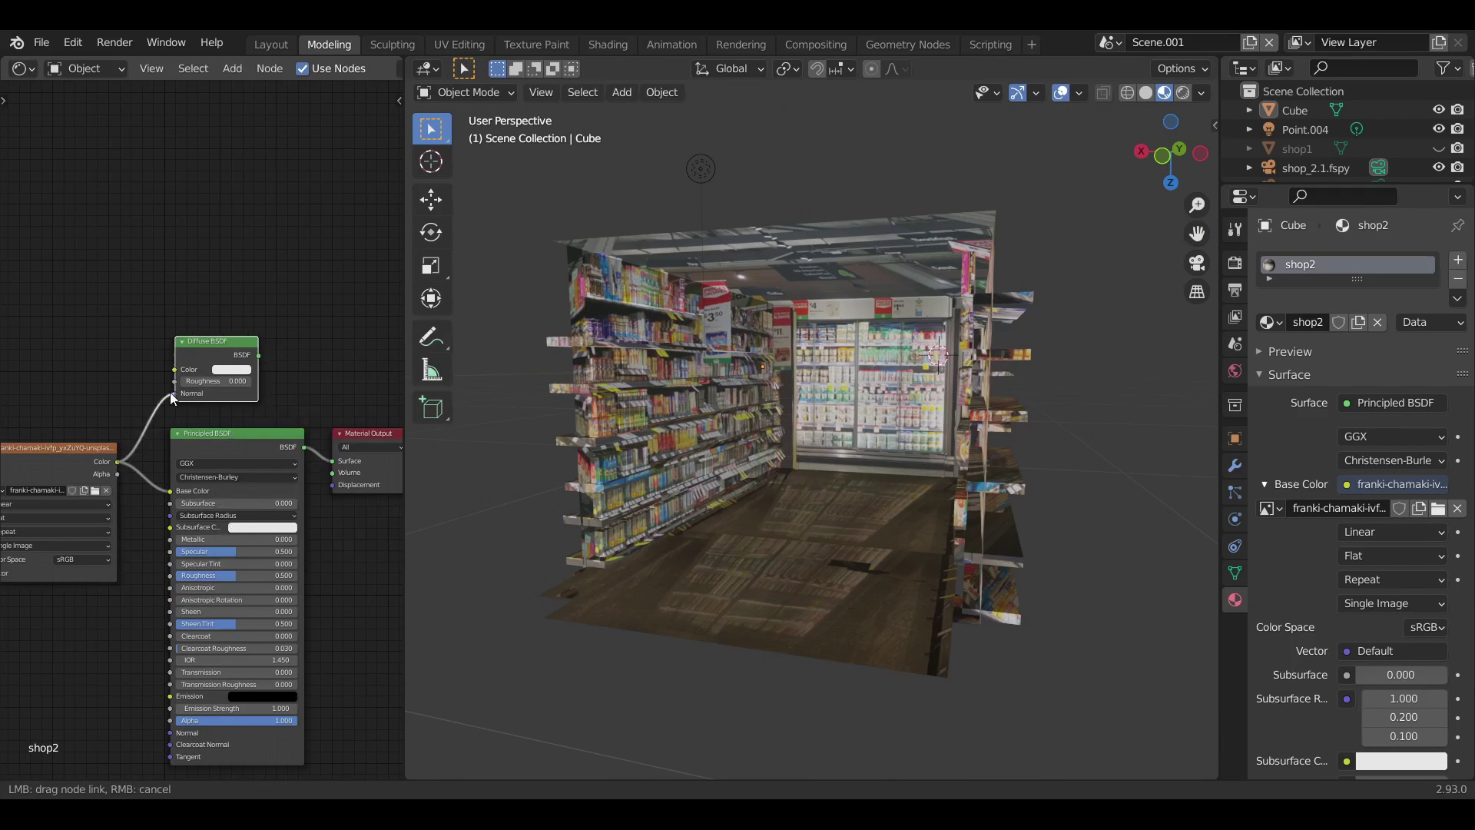
ctrl+shift+click(206, 352)
click(264, 440)
key(x)
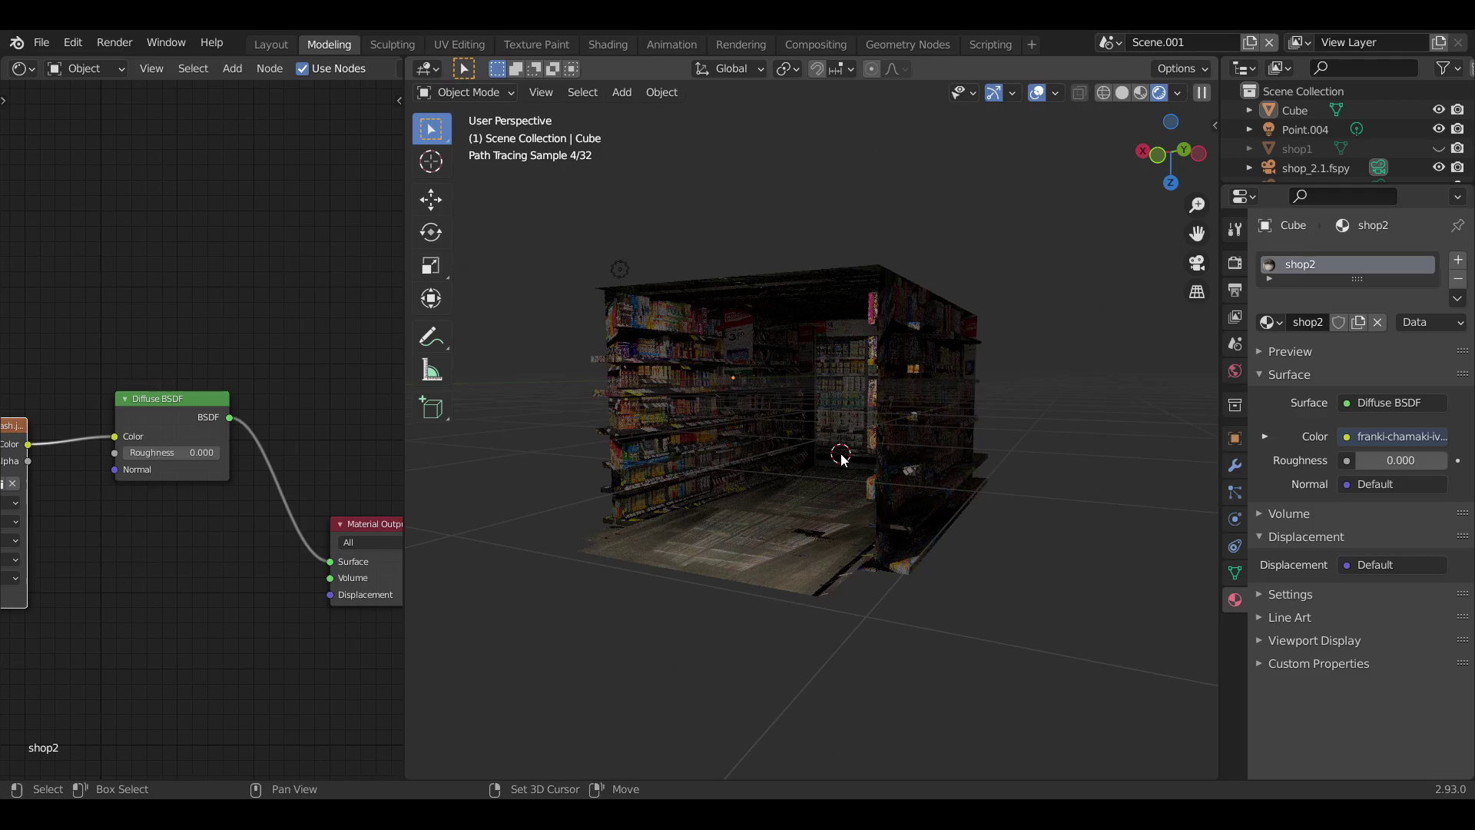
- Add an Area light and raise it along Z above the interior
key(shift+a)
mouse_move(768, 647)
click(889, 708)
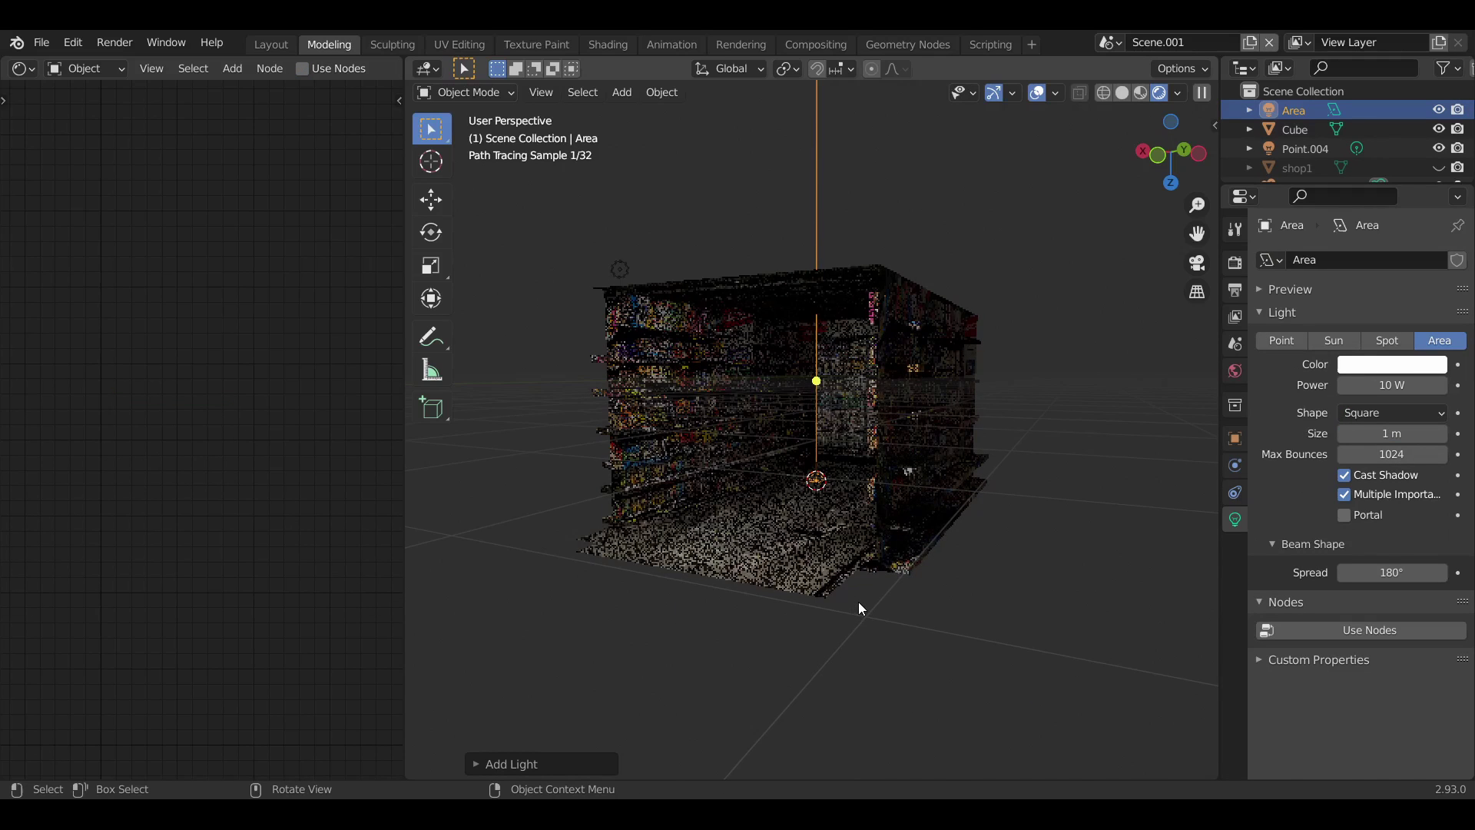
key(g)
key(z)
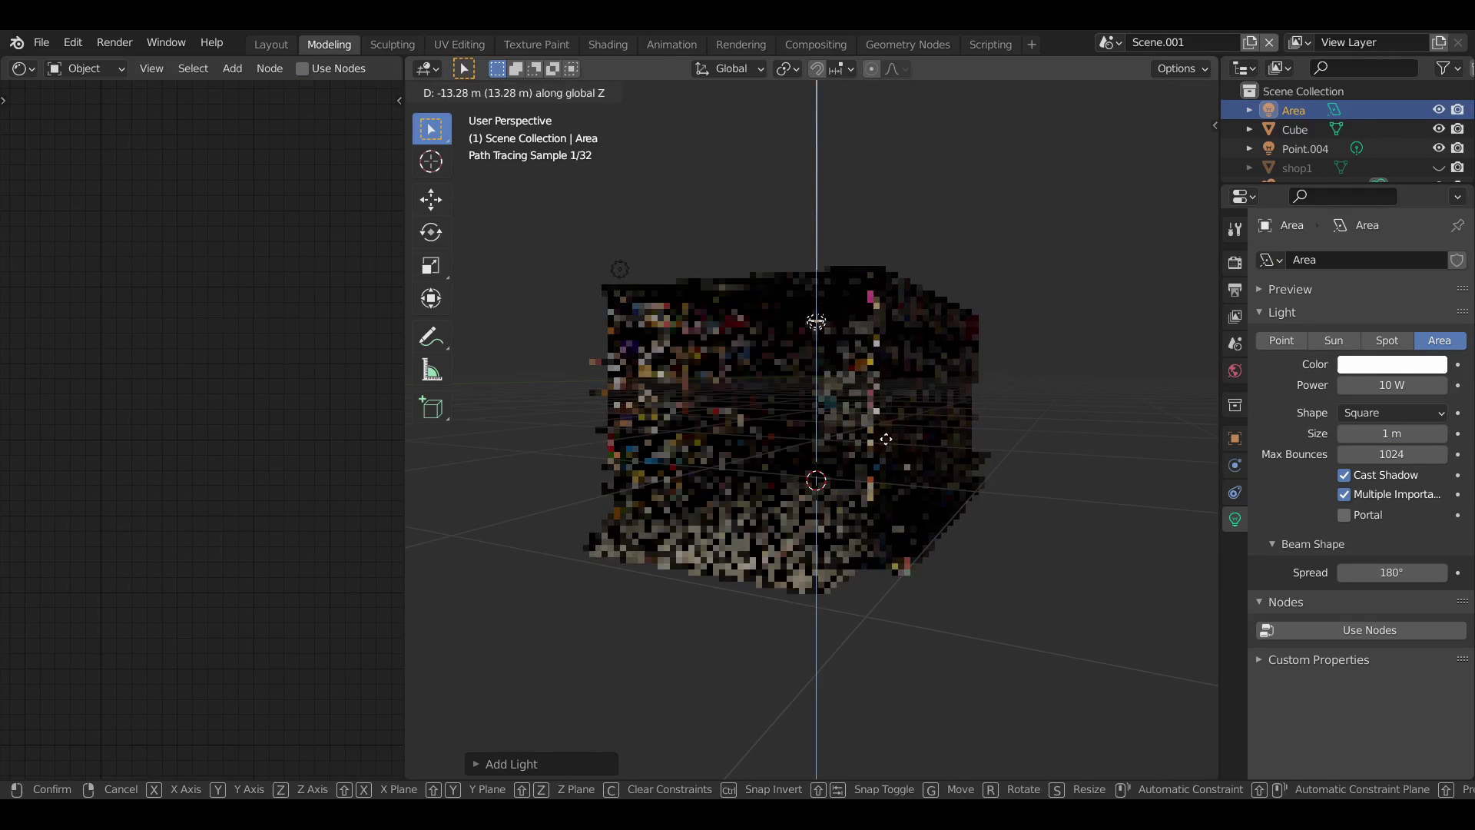
click(945, 413)
- Tilt the light on X, then raise shop1.001 and scale it into the ground floor
key(r)
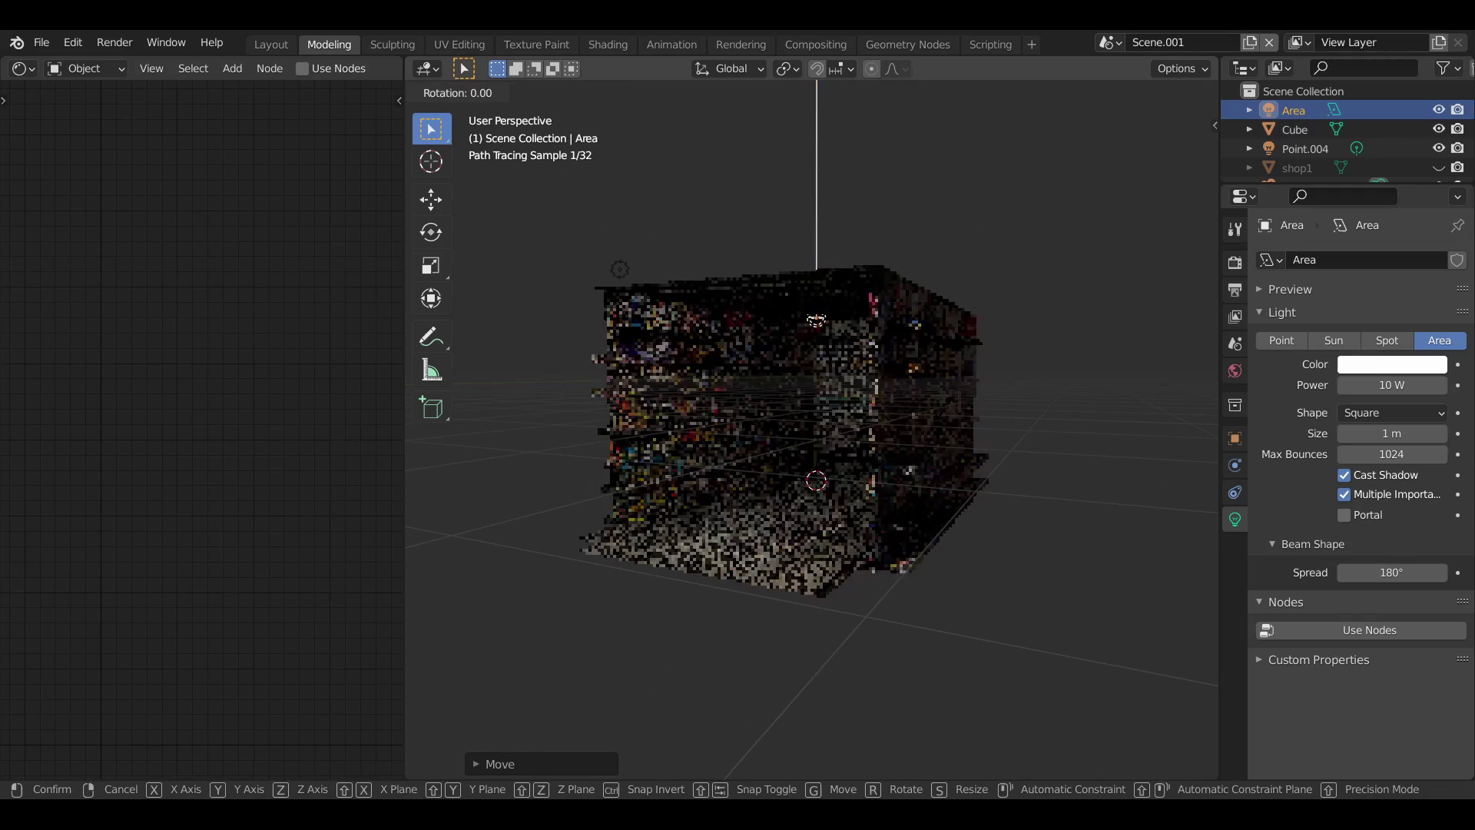
key(x)
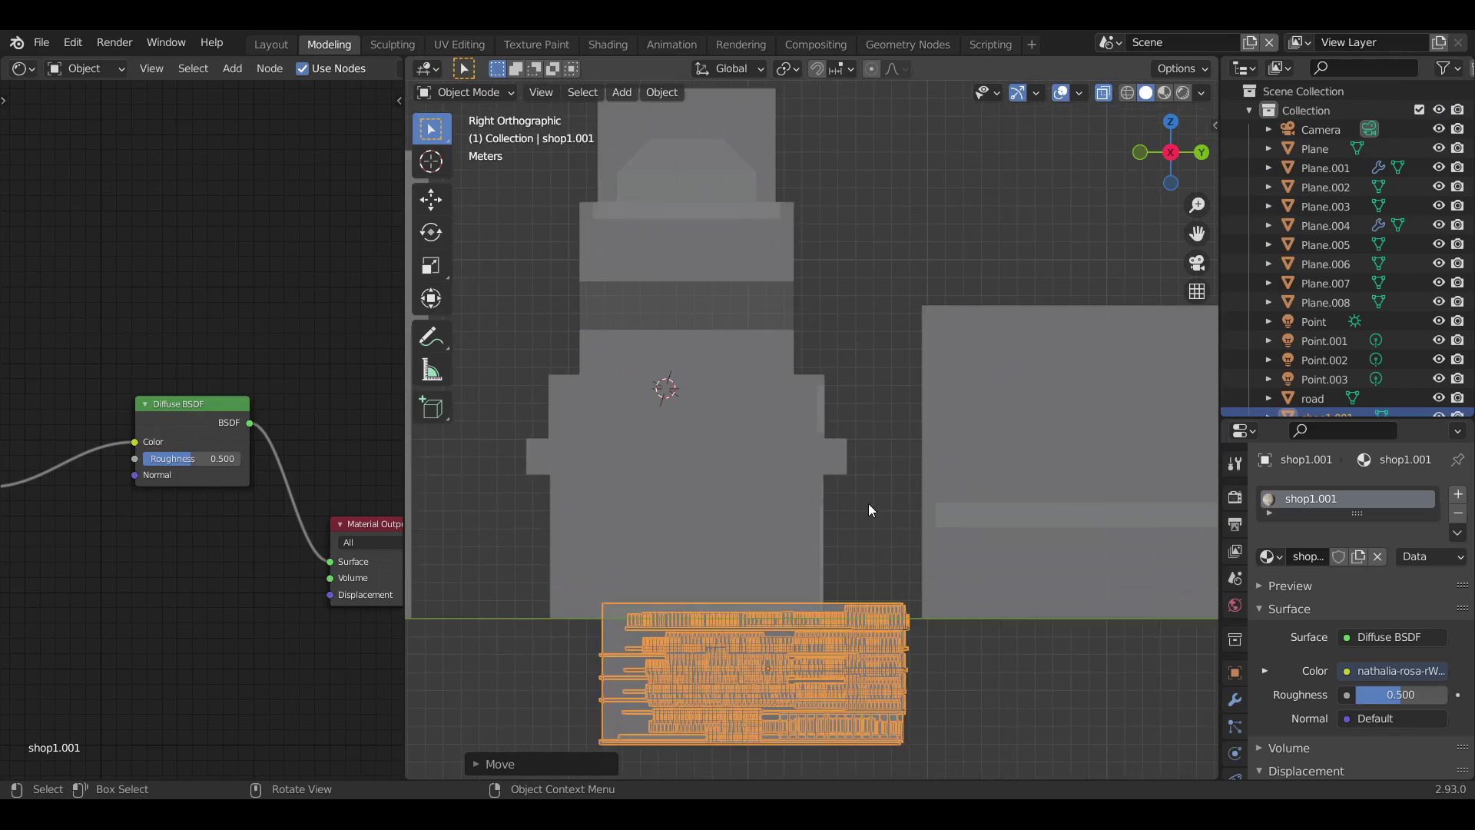
key(g)
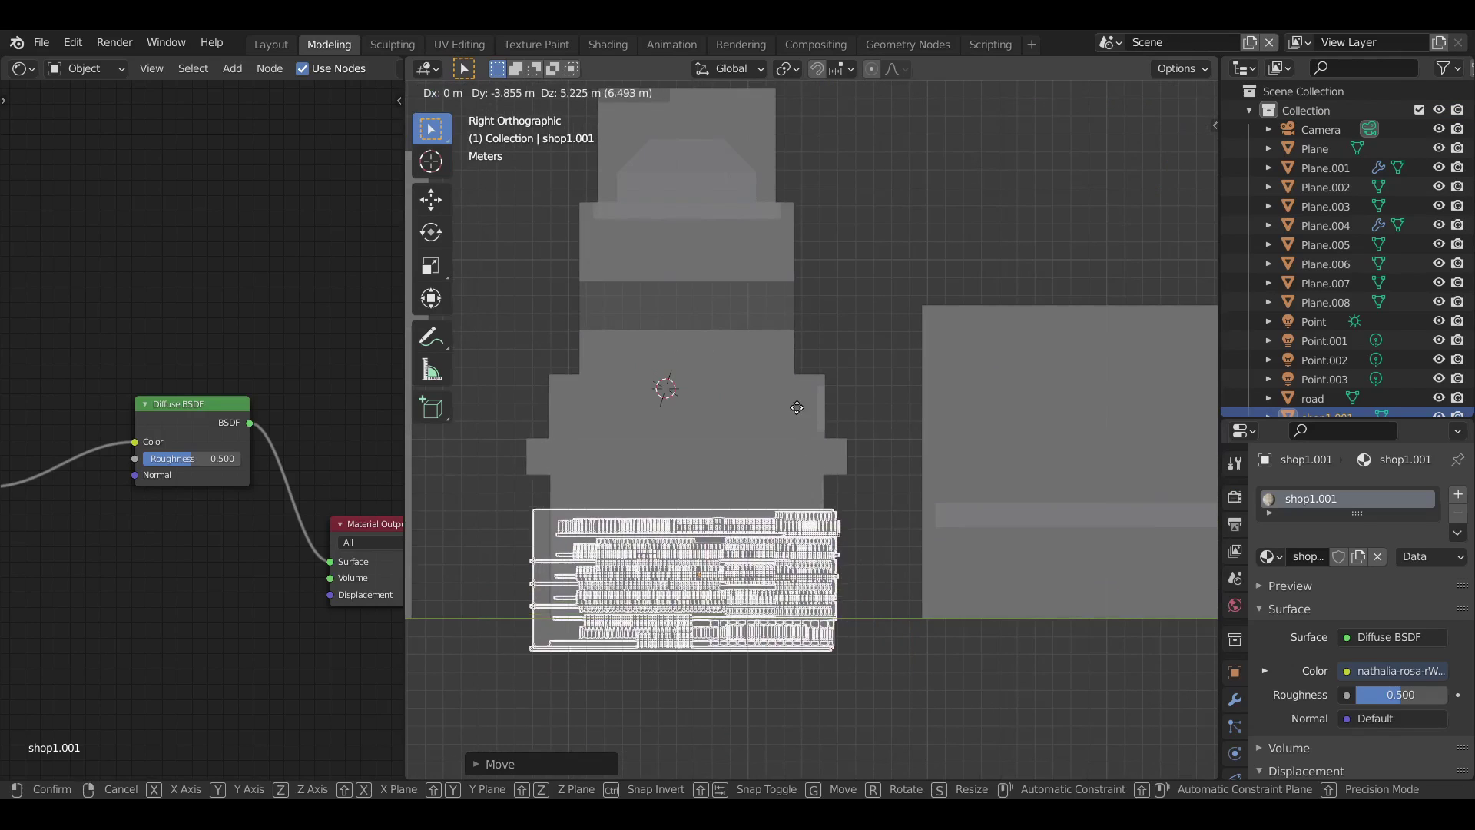
click(906, 380)
key(s)
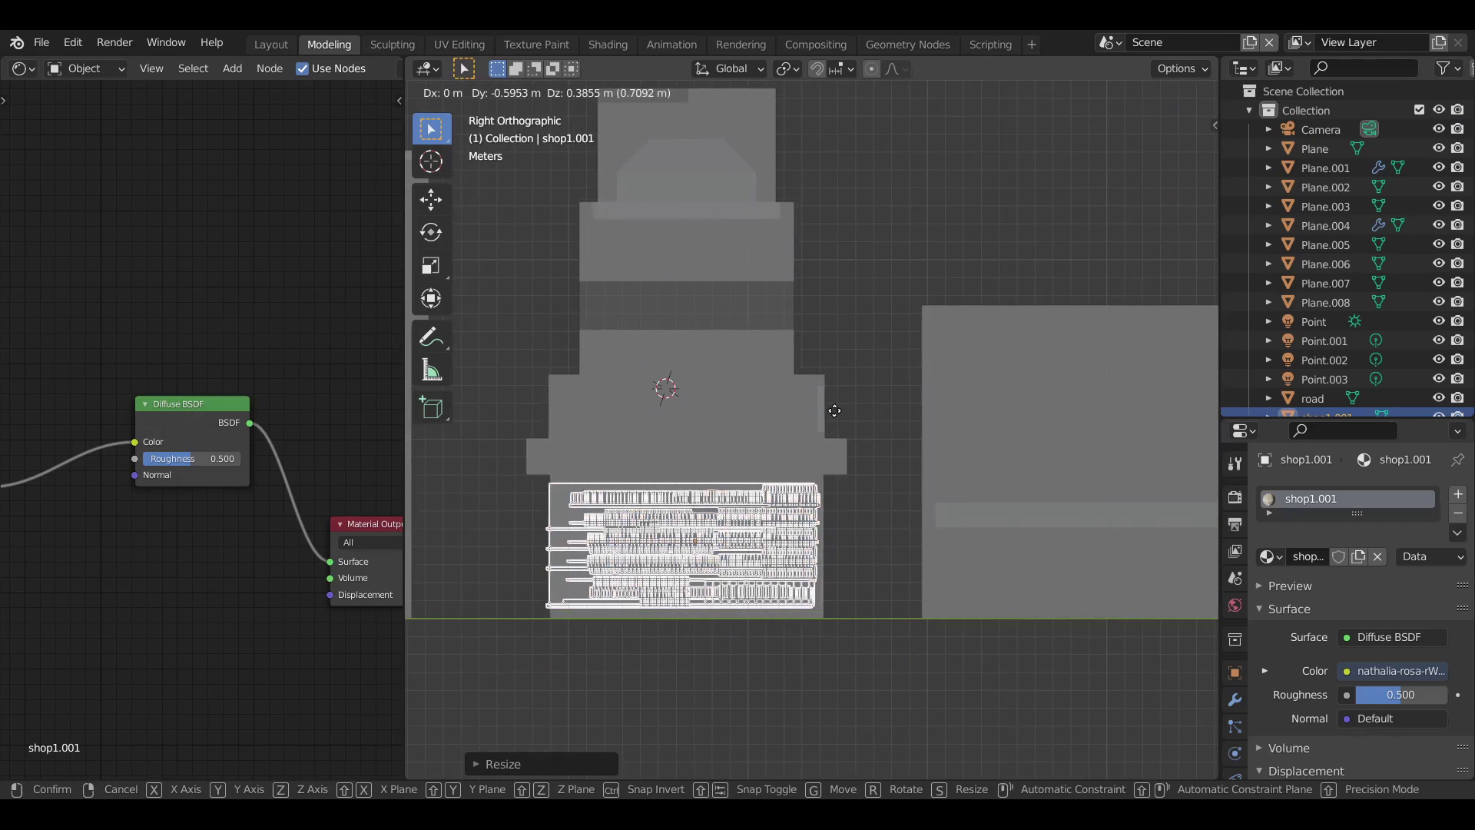
click(833, 412)
scroll(952, 352, down, 4)
middle_drag(953, 350, 783, 406)
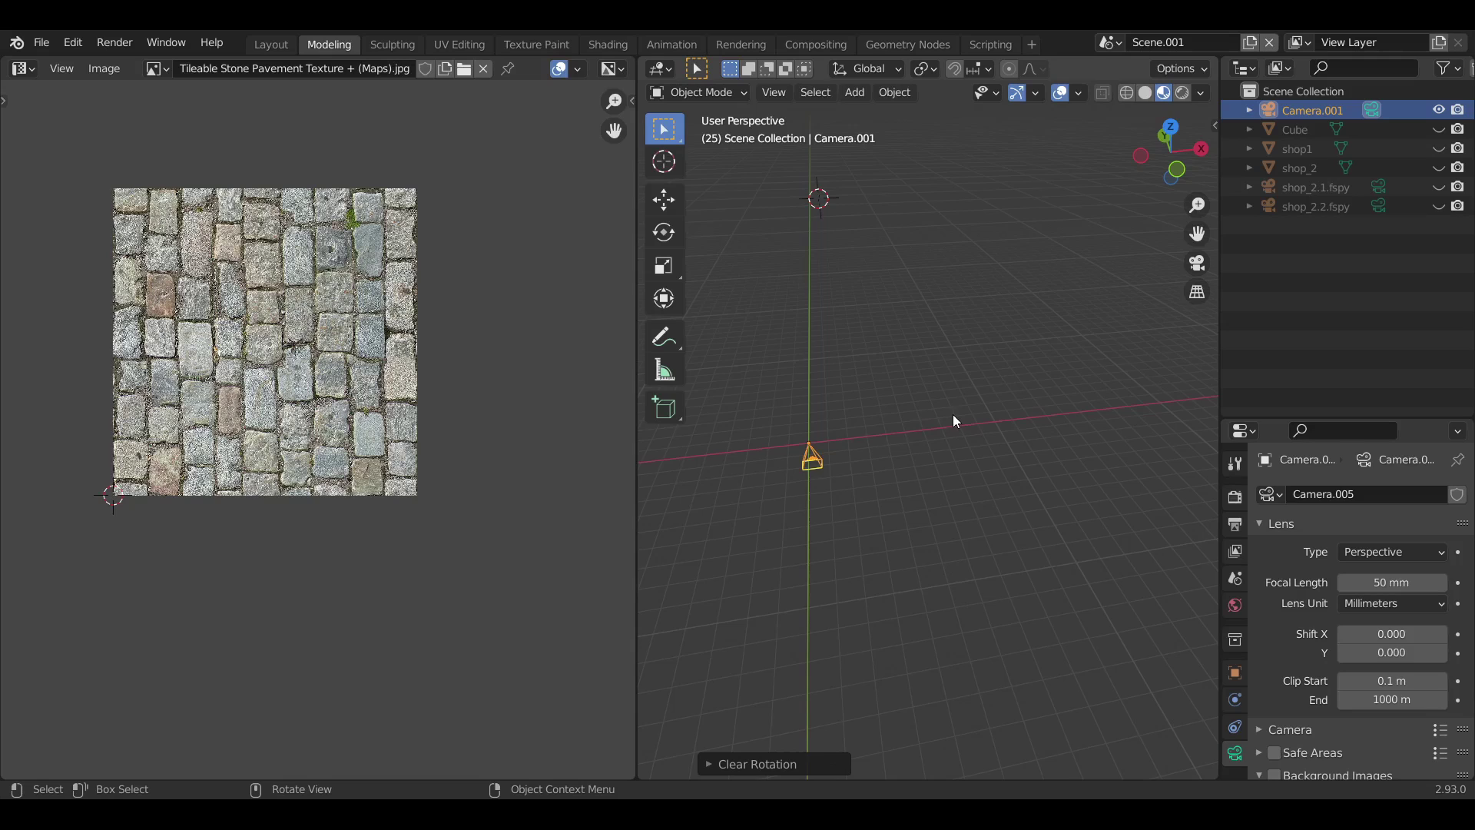
- Fit a cube to the vending-machine background photo and give COKE CONTAINER an image-texture Base Color
key(KP_0)
scroll(918, 409, down, 3)
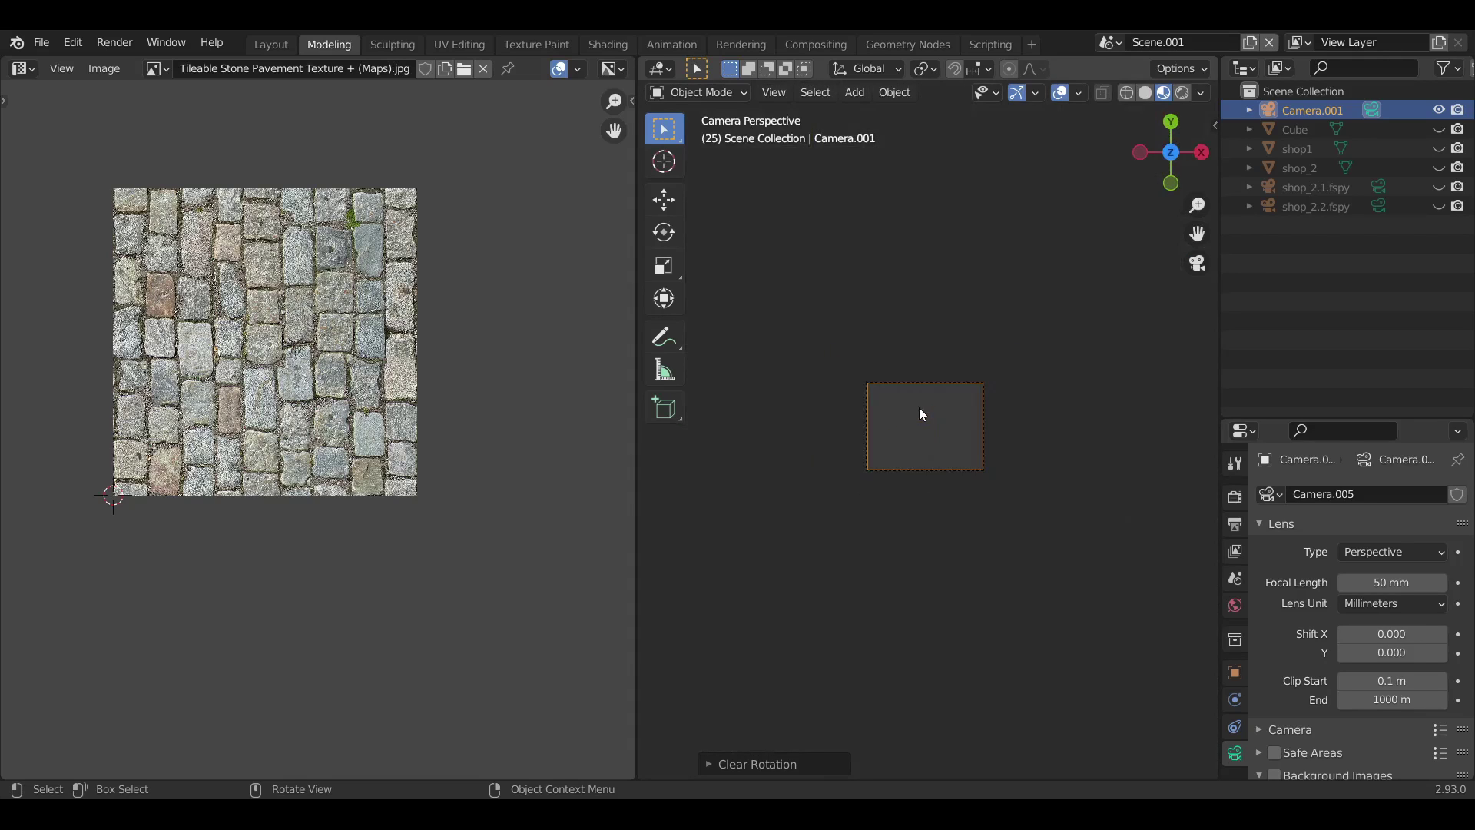
scroll(919, 409, up, 7)
scroll(1313, 726, down, 6)
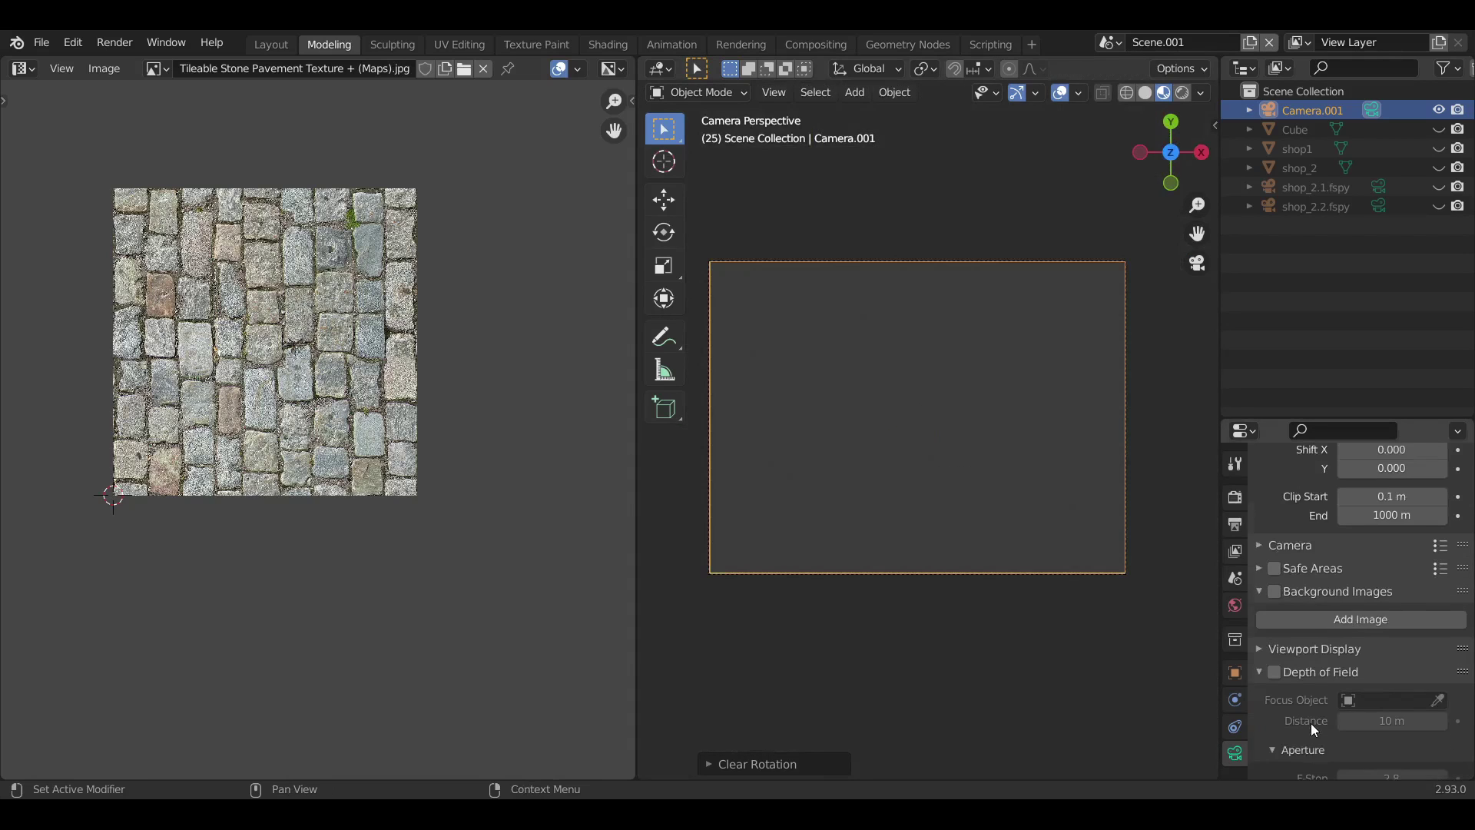
click(1366, 619)
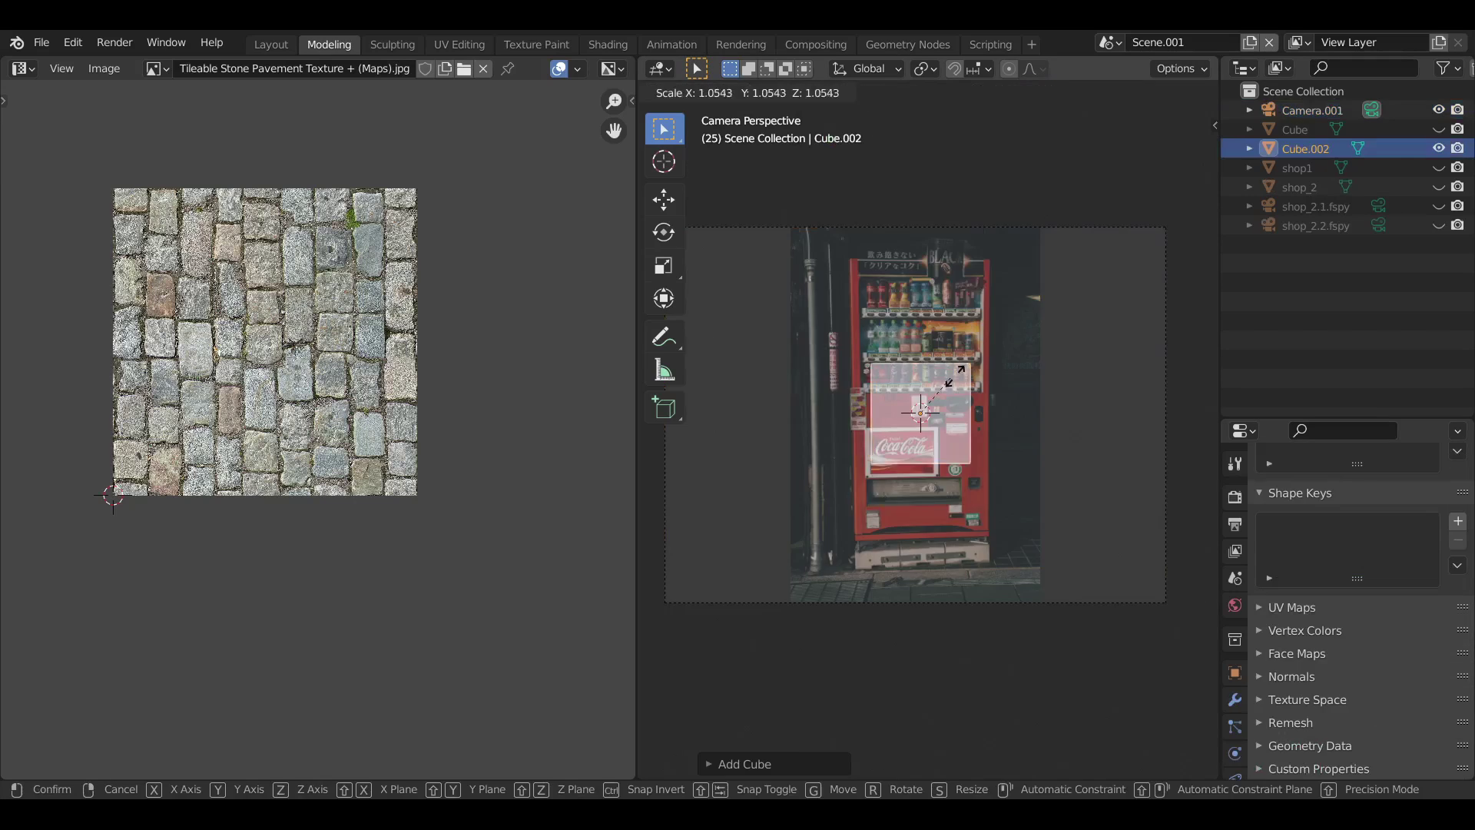
click(1012, 389)
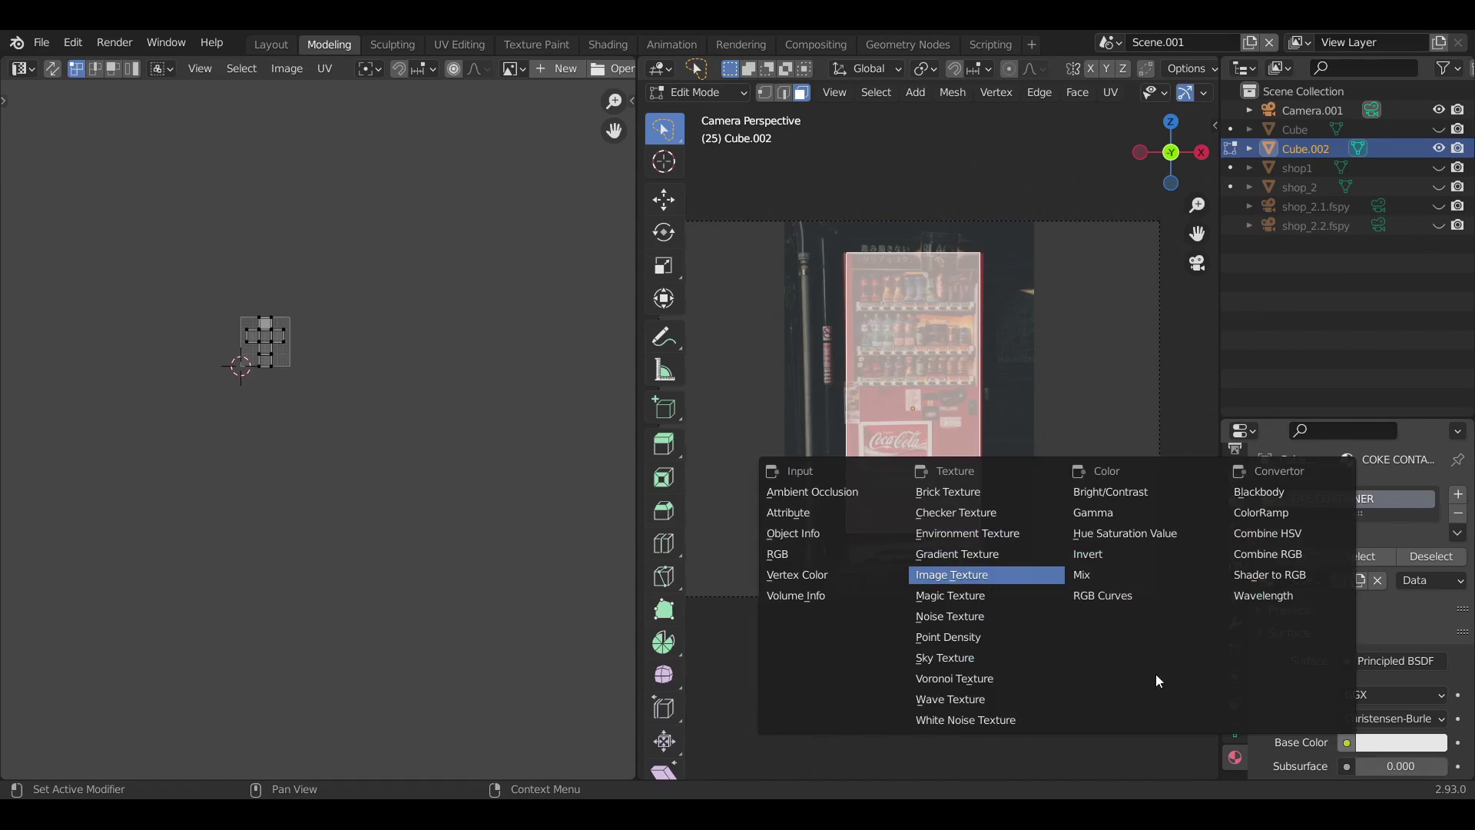
click(975, 573)
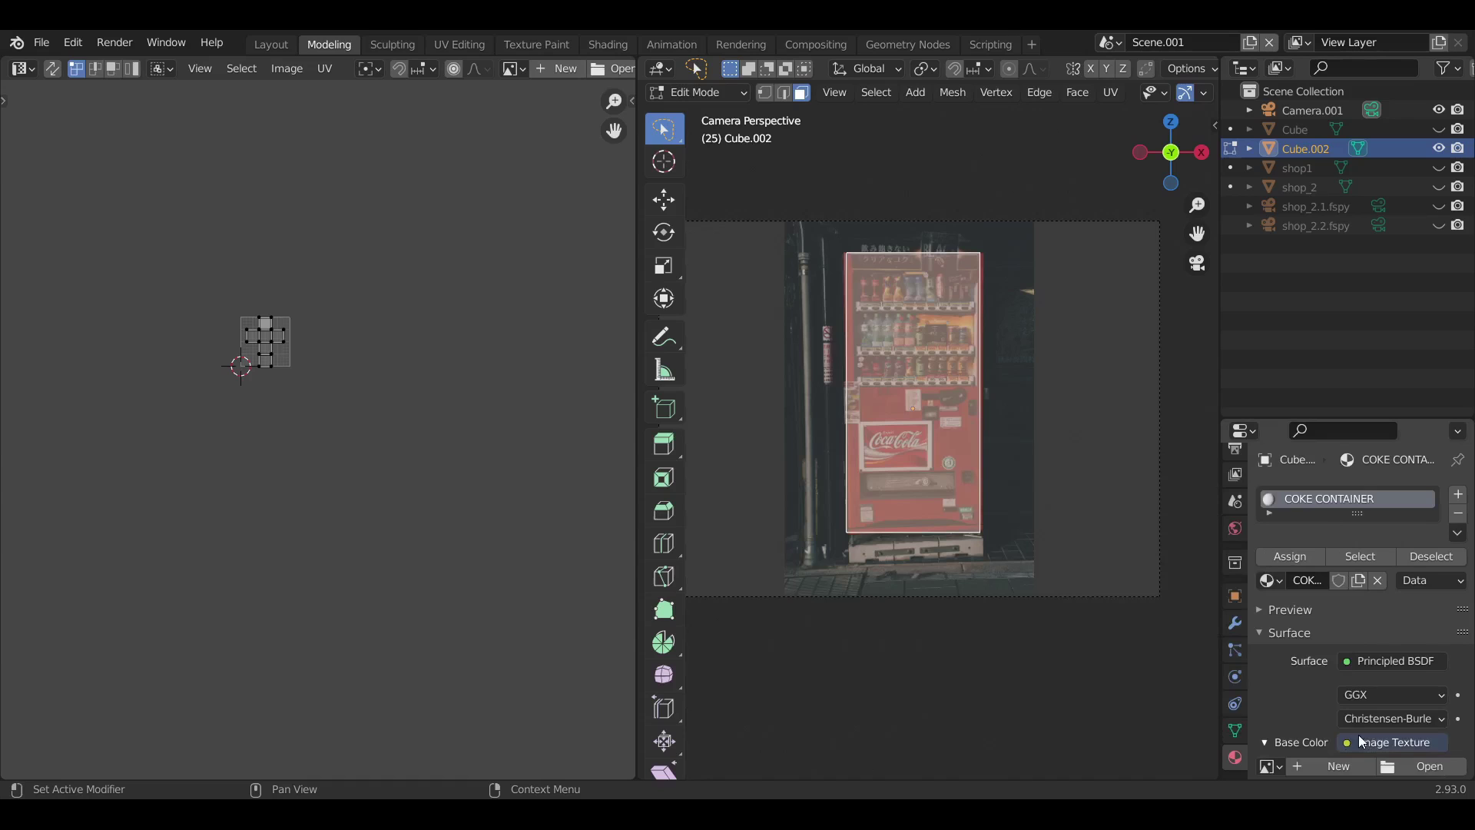
- Load the vending-machine image into the texture and shift the duplicated face sideways
click(1405, 767)
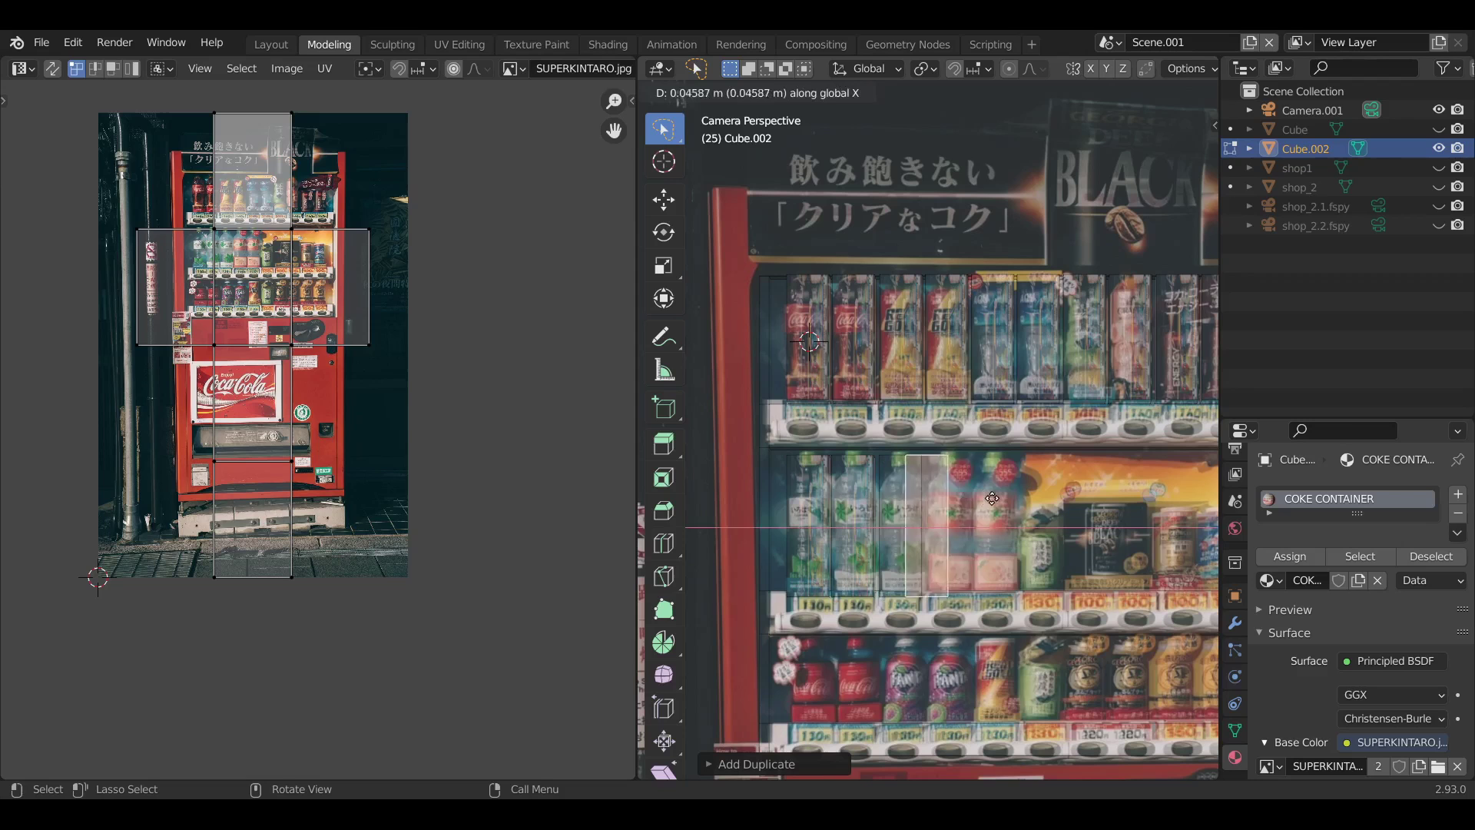
click(1061, 499)
scroll(930, 449, down, 2)
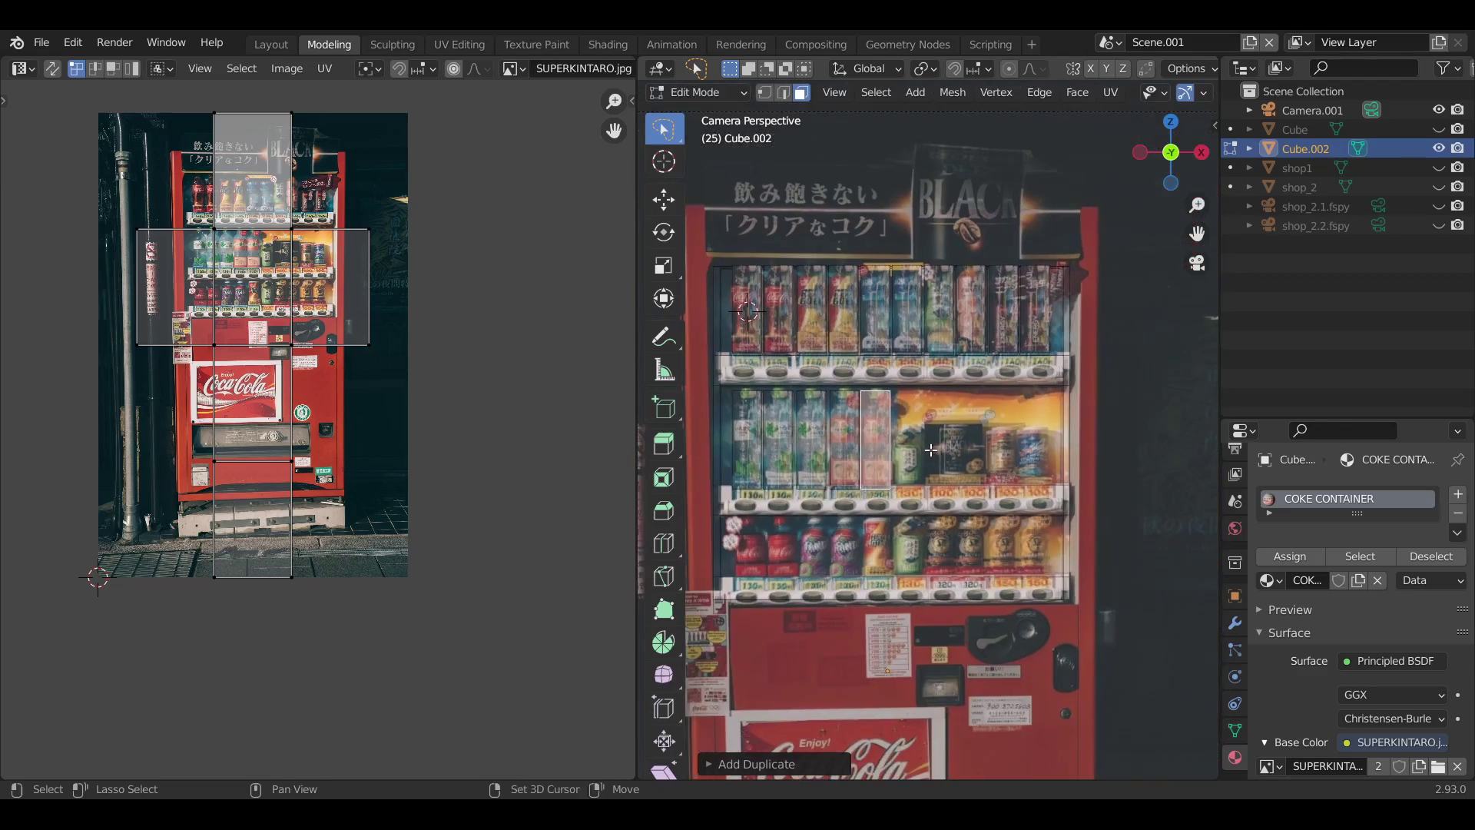
scroll(931, 449, up, 1)
scroll(963, 401, down, 3)
- Project the shelf faces' UVs from camera view and stretch them along X
key(a)
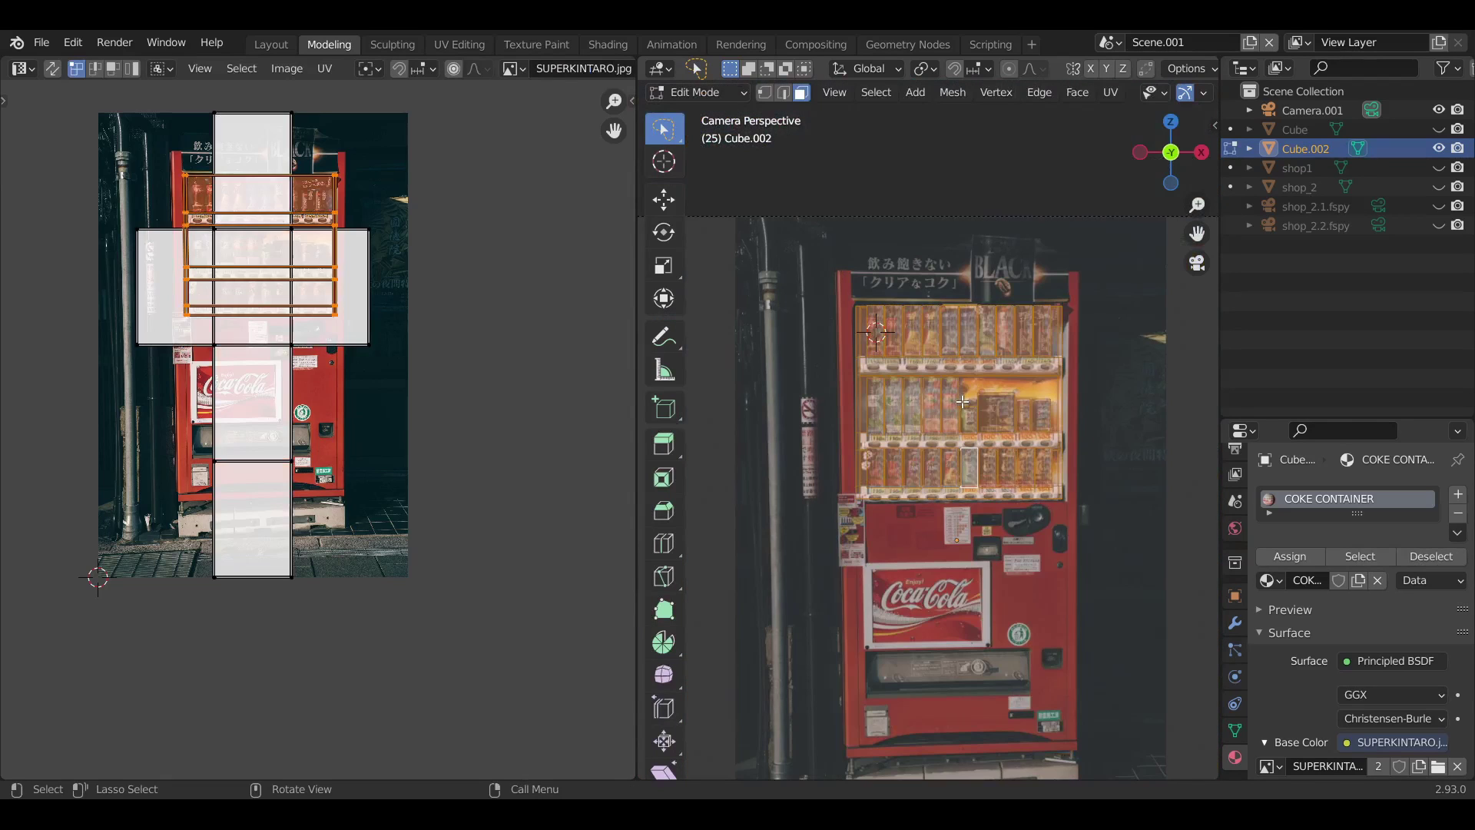
key(u)
click(962, 401)
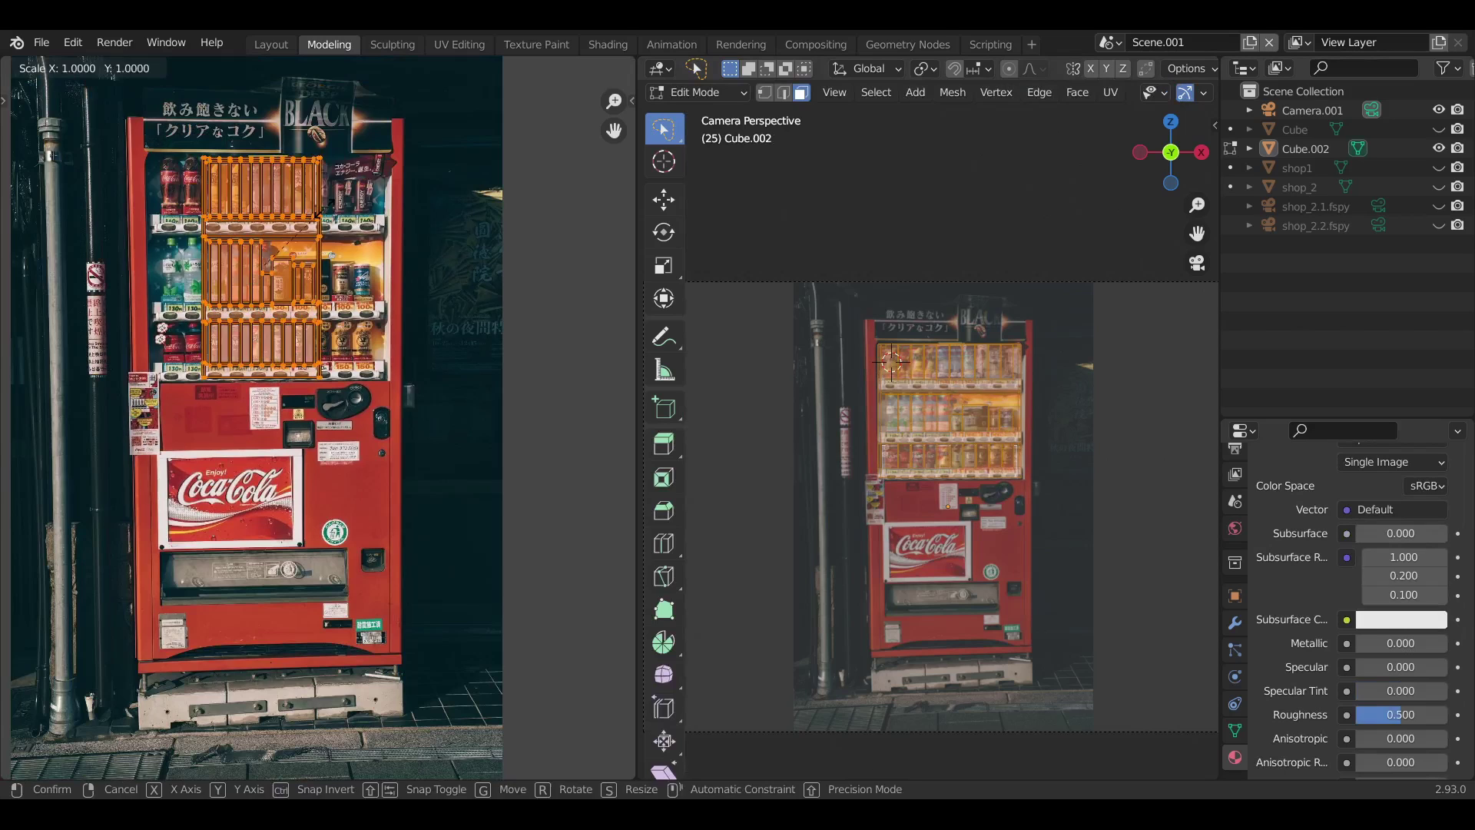
key(x)
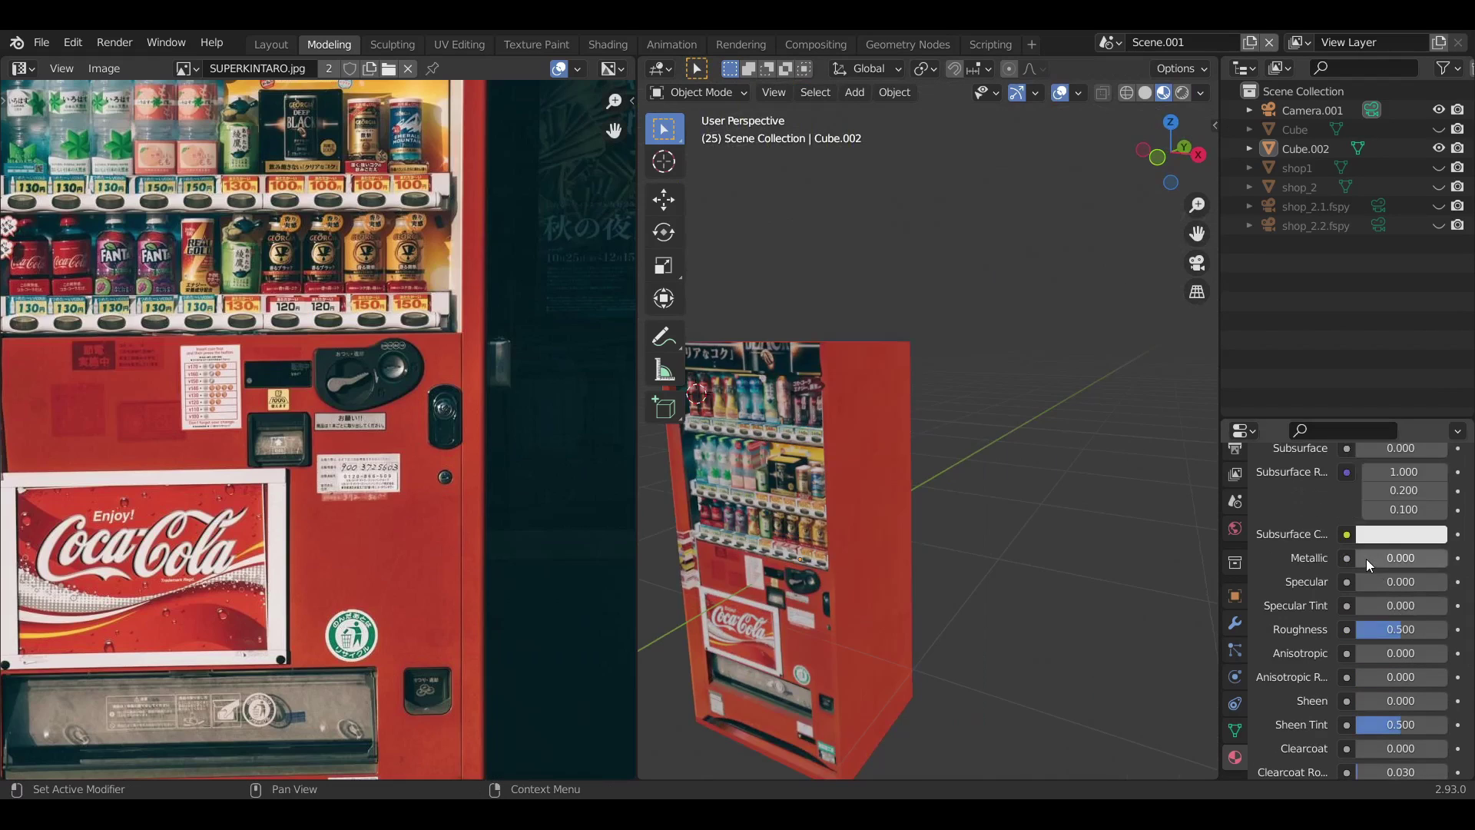
drag(1375, 557, 1393, 558)
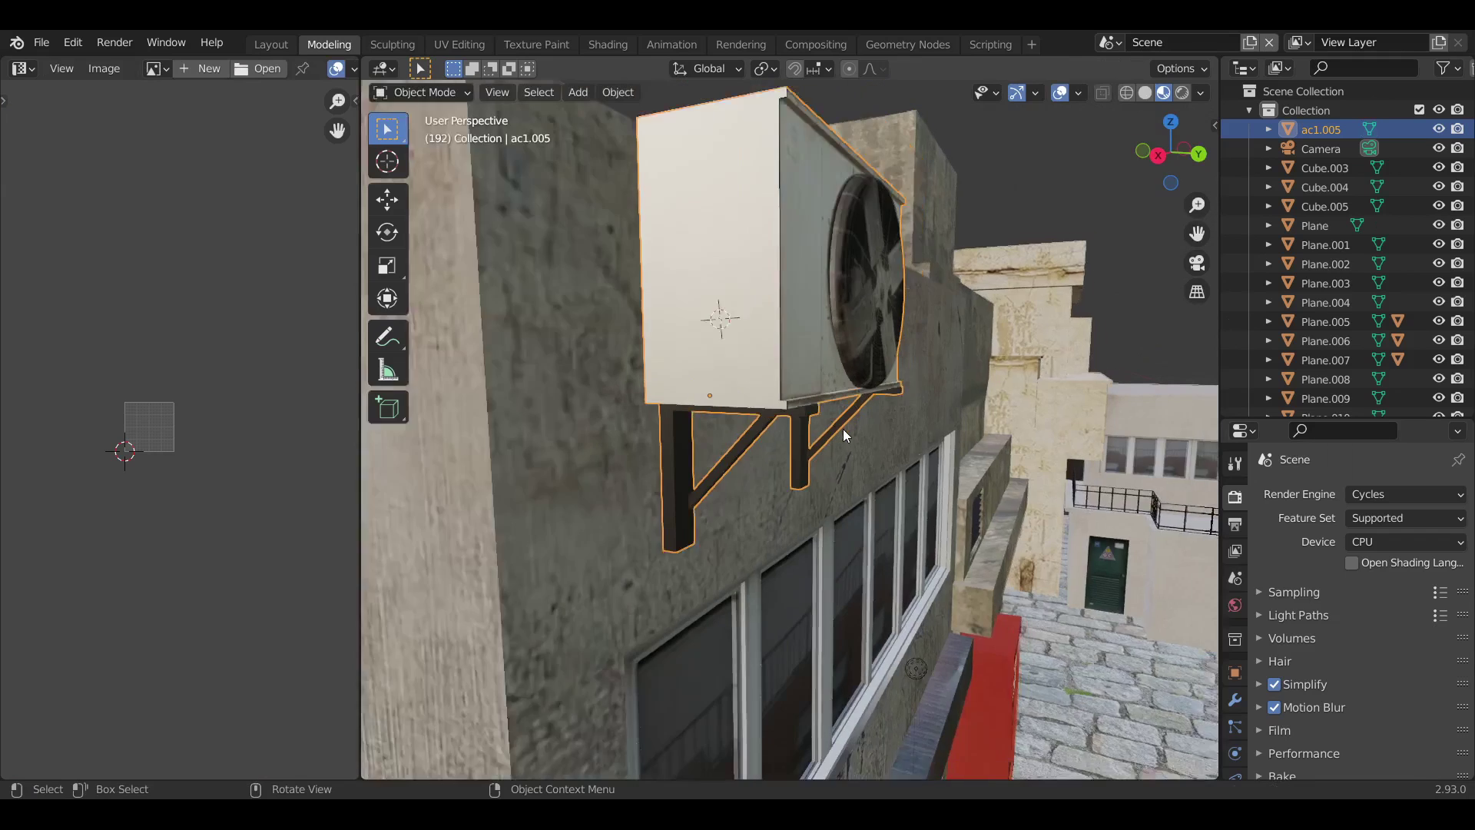
- Raise the air-conditioner unit ac1.005 straight up on the wall and frame it in view
middle_drag(842, 428, 869, 428)
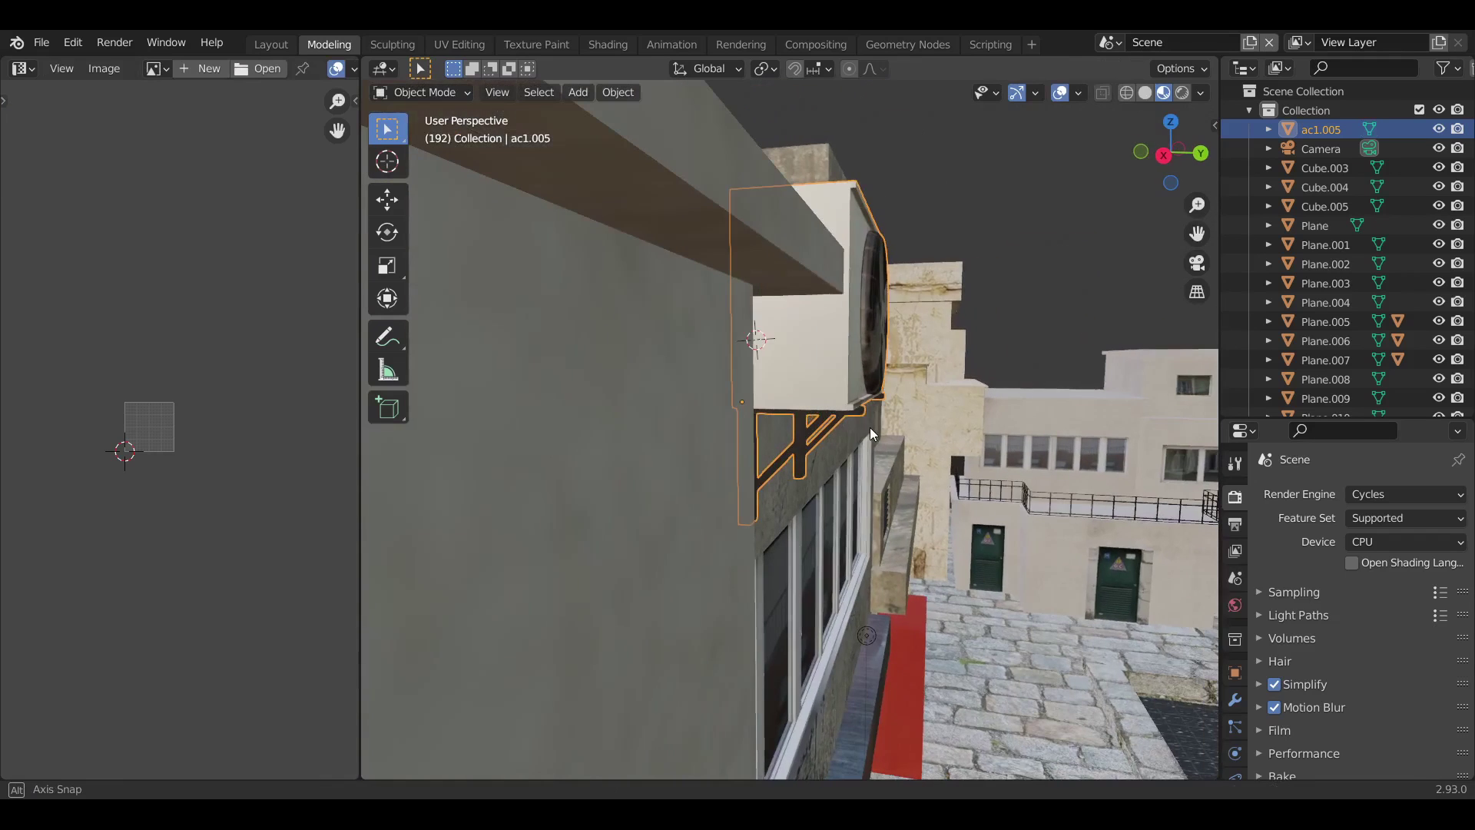
key(g)
key(z)
click(860, 413)
key(KP_Decimal)
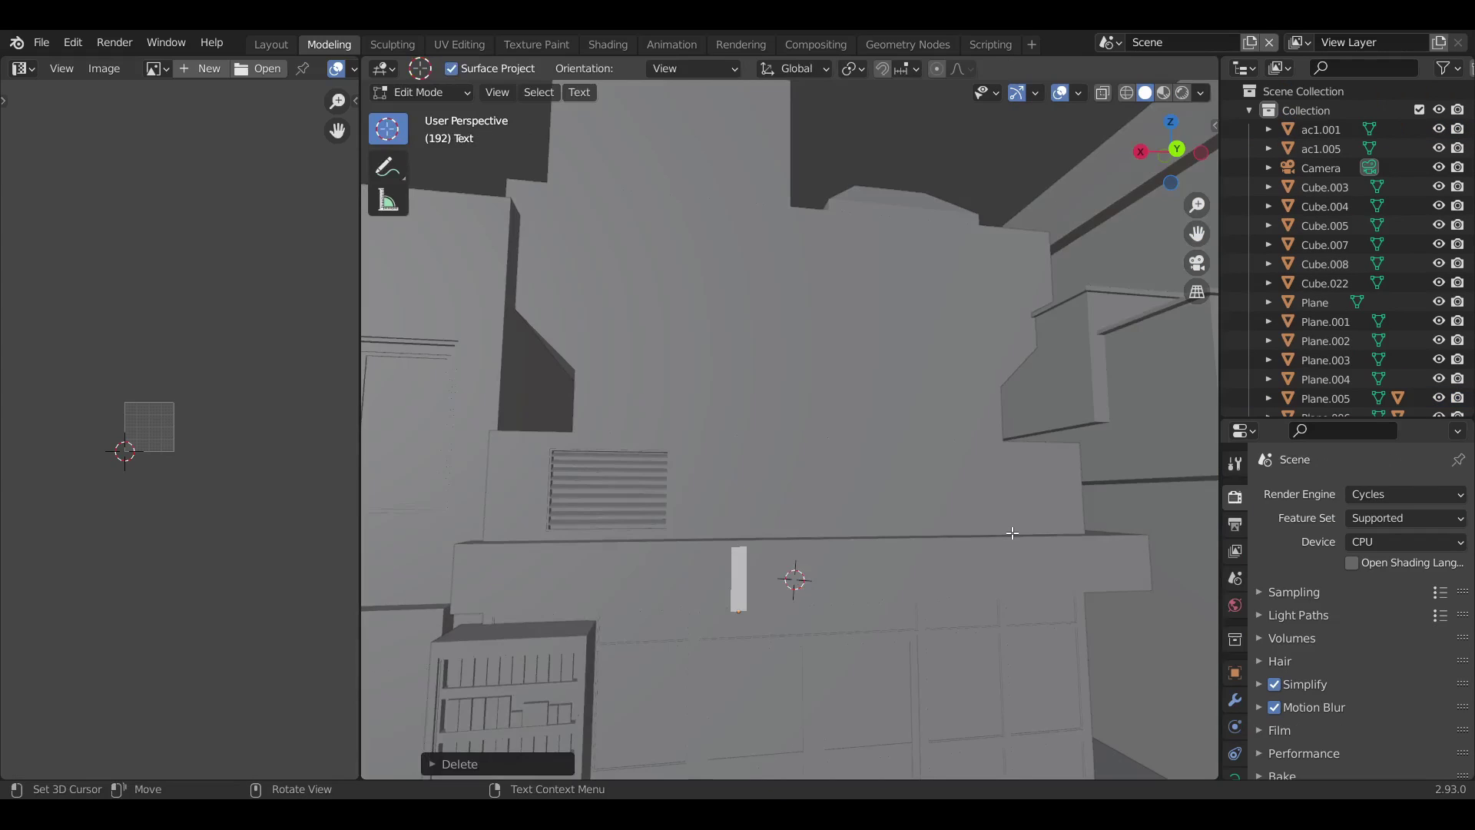
- Spell WALMART in the text object and convert it to a curve
text(WALMART)
key(Tab)
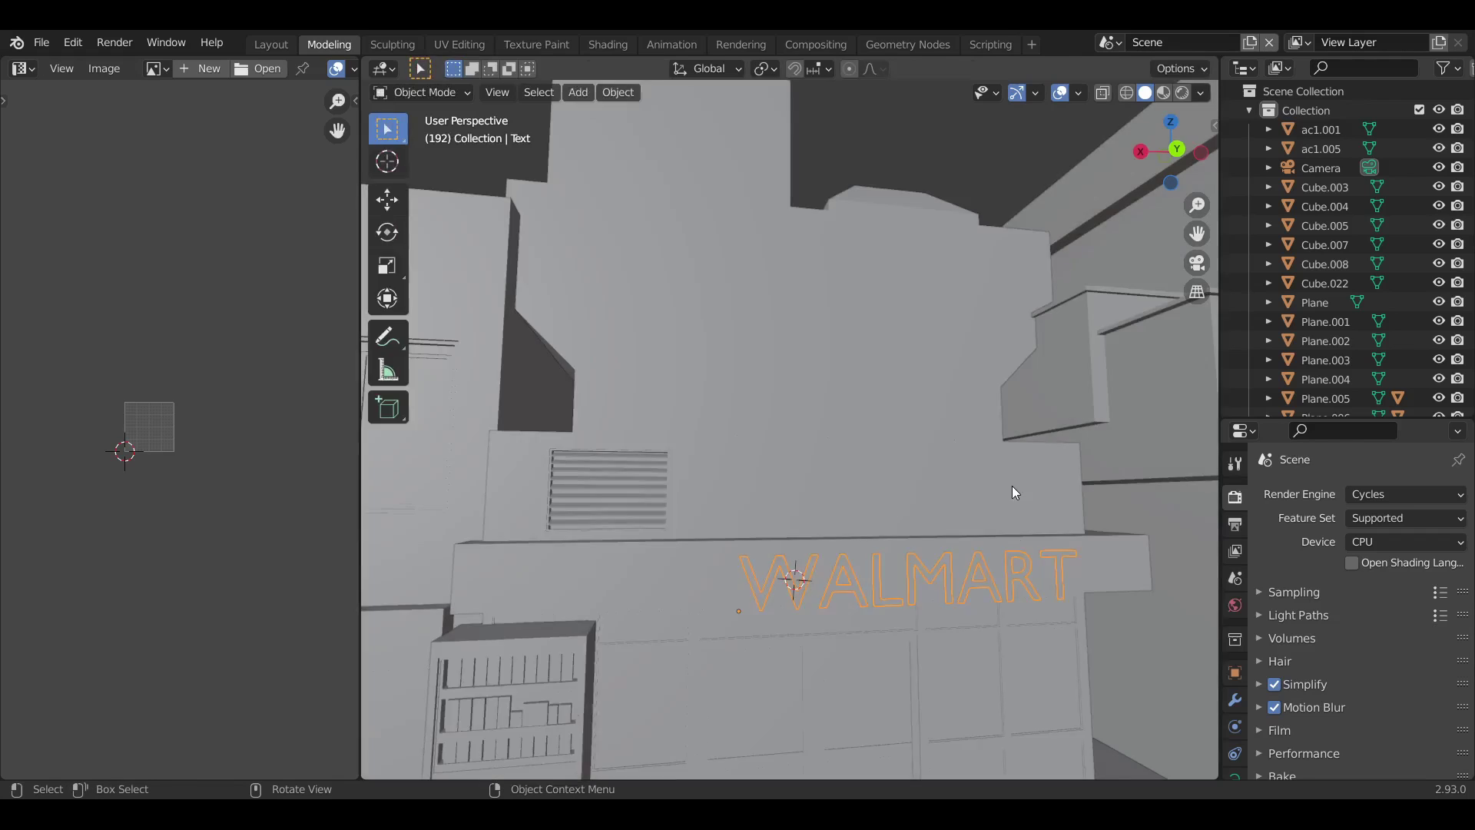
click(458, 91)
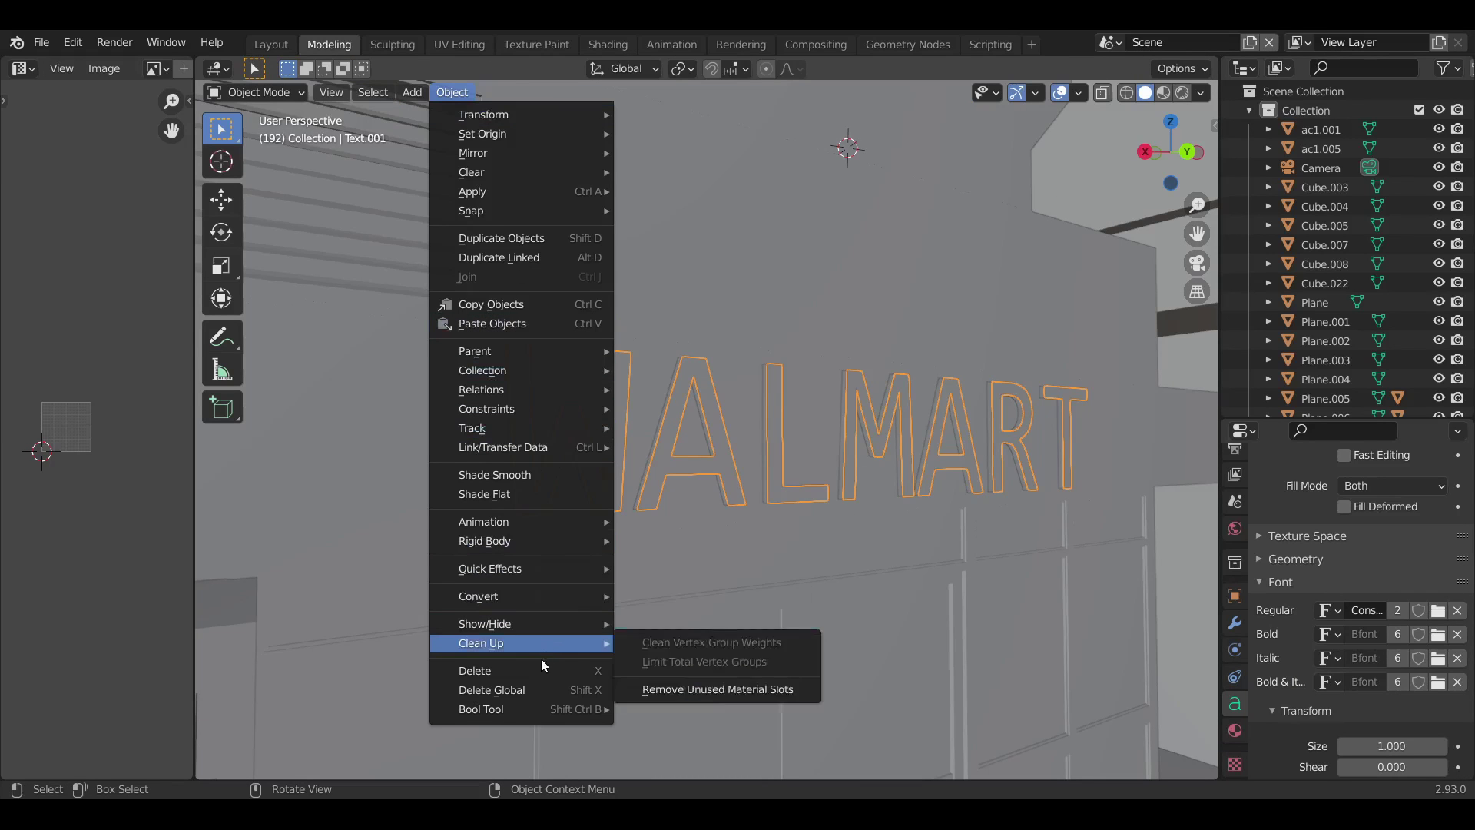
mouse_move(542, 596)
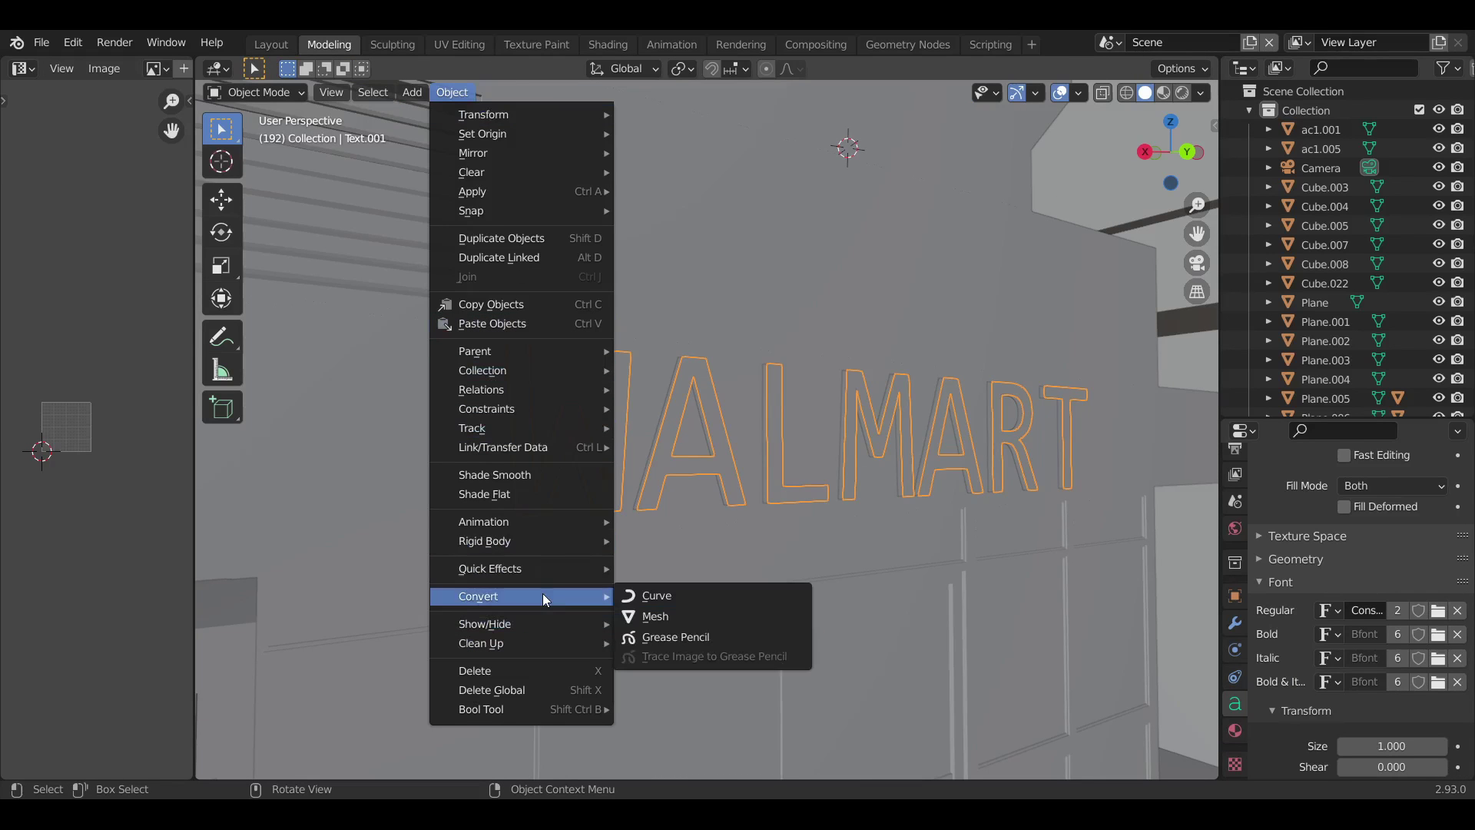
click(658, 596)
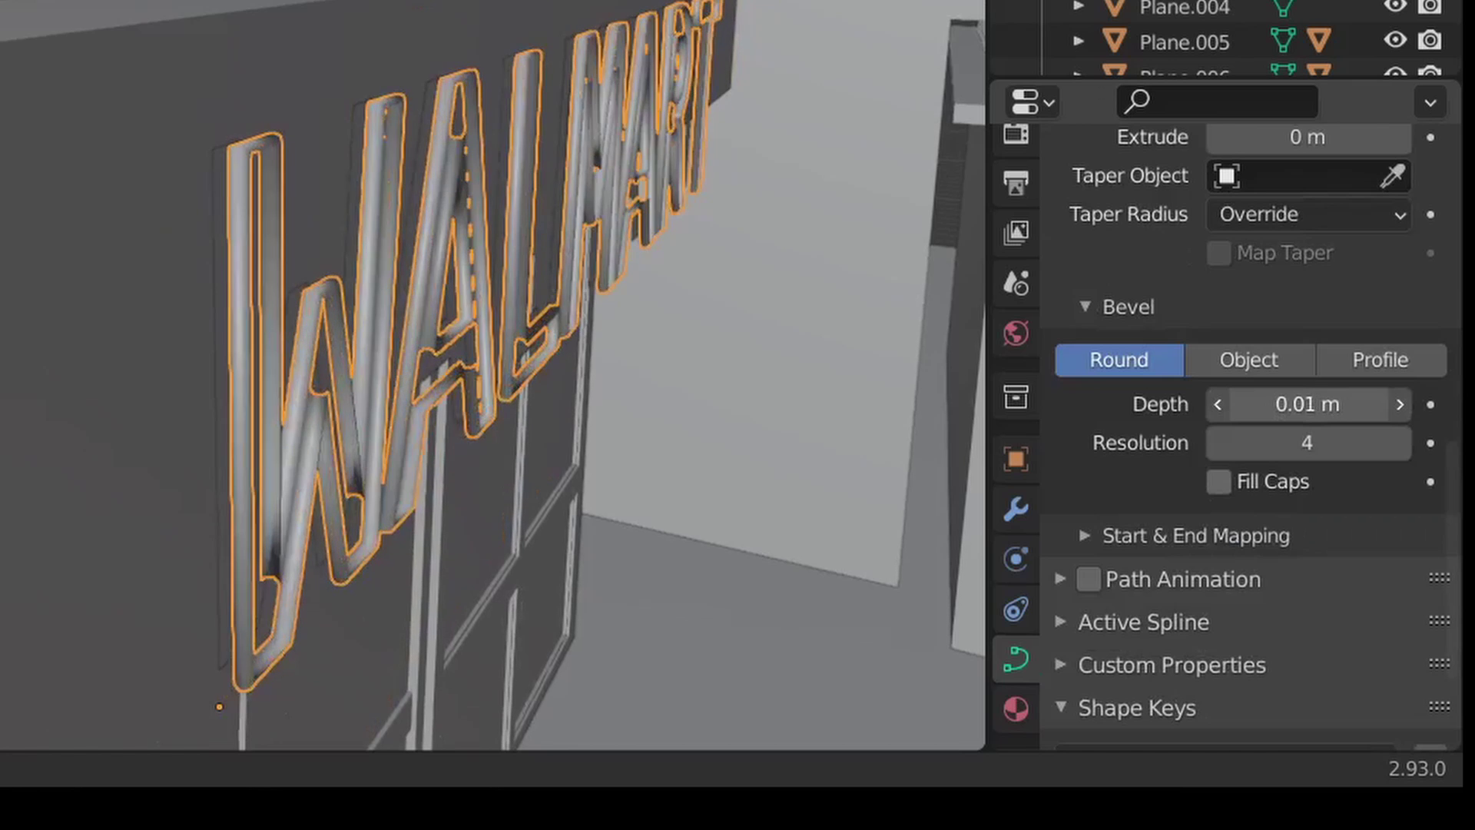
- Raise the curve's bevel depth to 0.011 m and start renaming its material to OUTER GLASS TEXT
drag(1300, 402, 1308, 402)
double_click(1330, 500)
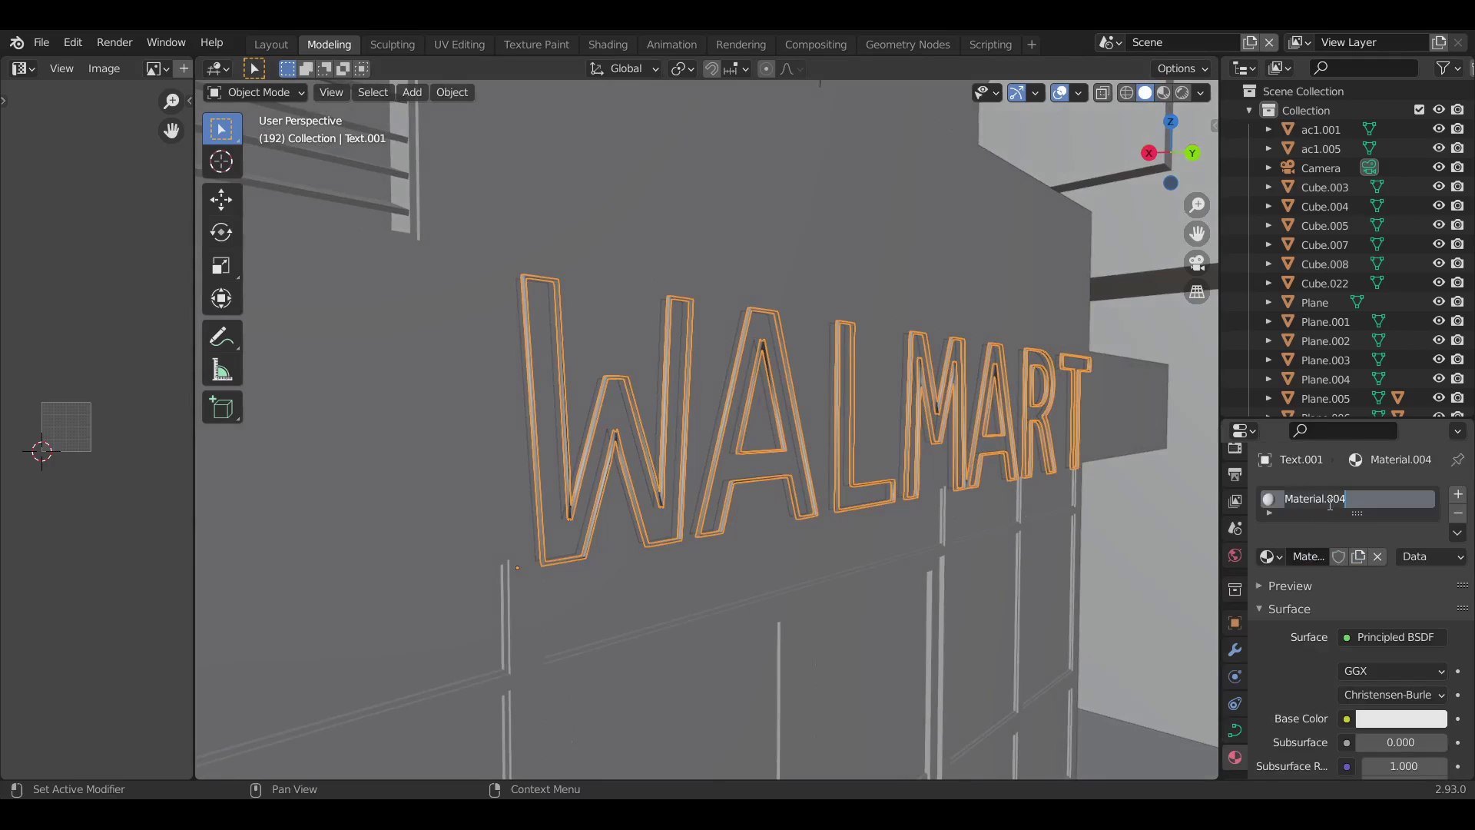
text(OUTER GLASS TEXT)
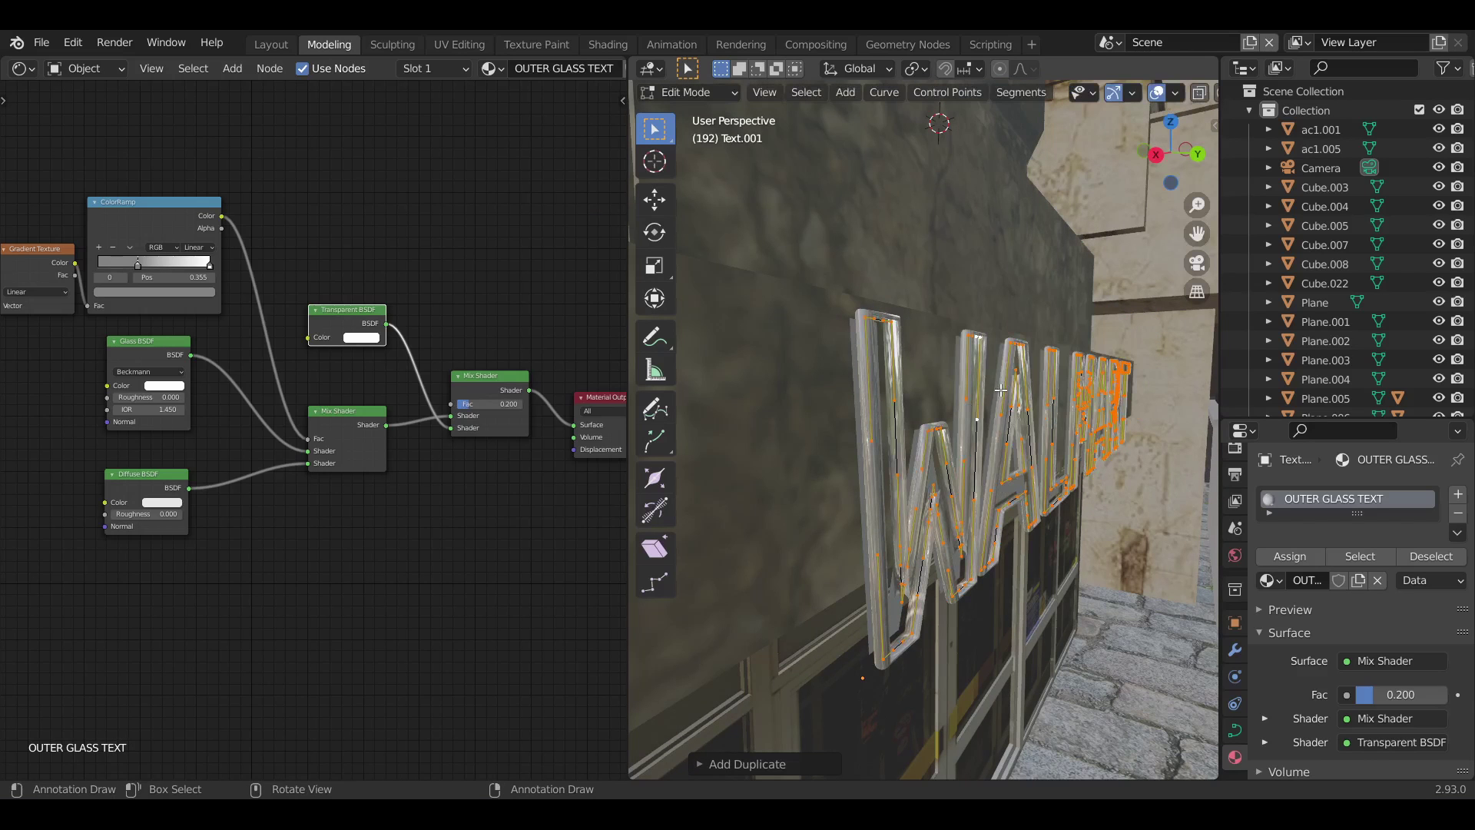
- Thin the duplicated WALMART outline with Alt+S and add a second material slot
key(alt+s)
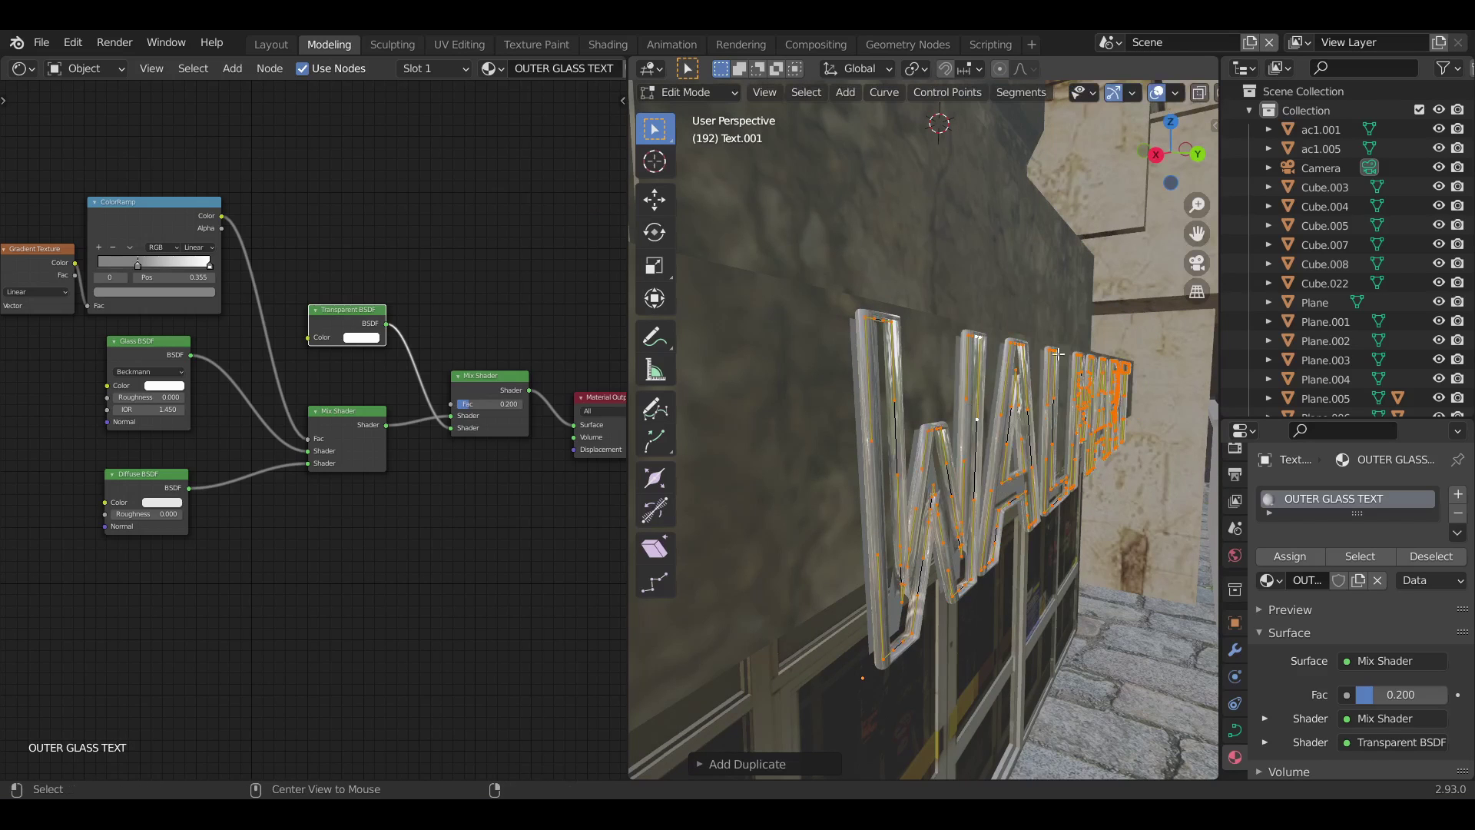
click(1051, 404)
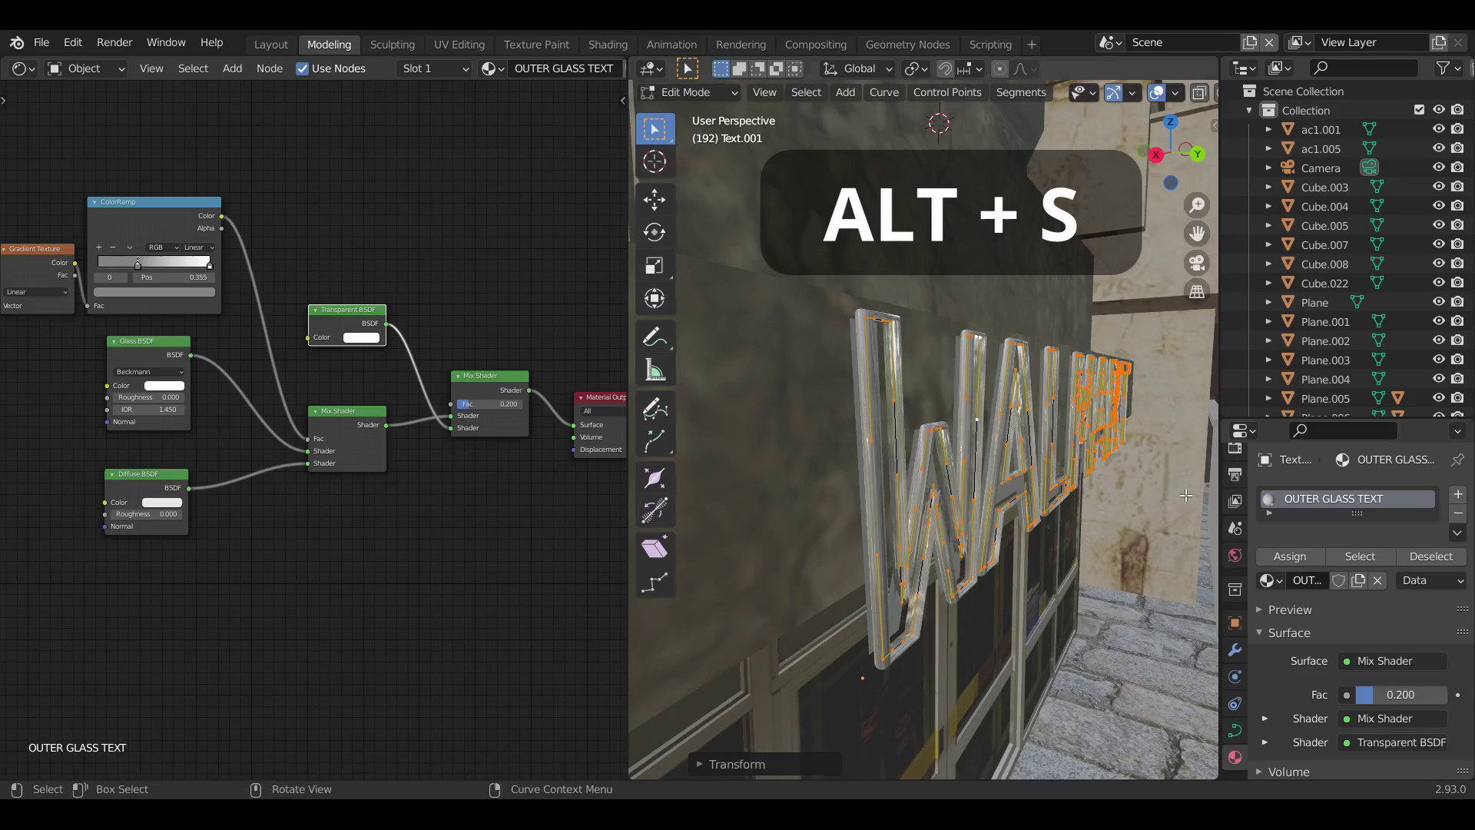
click(1458, 494)
click(1329, 624)
- Set the second slot's emitter volume to Emission Strength 100
click(1326, 499)
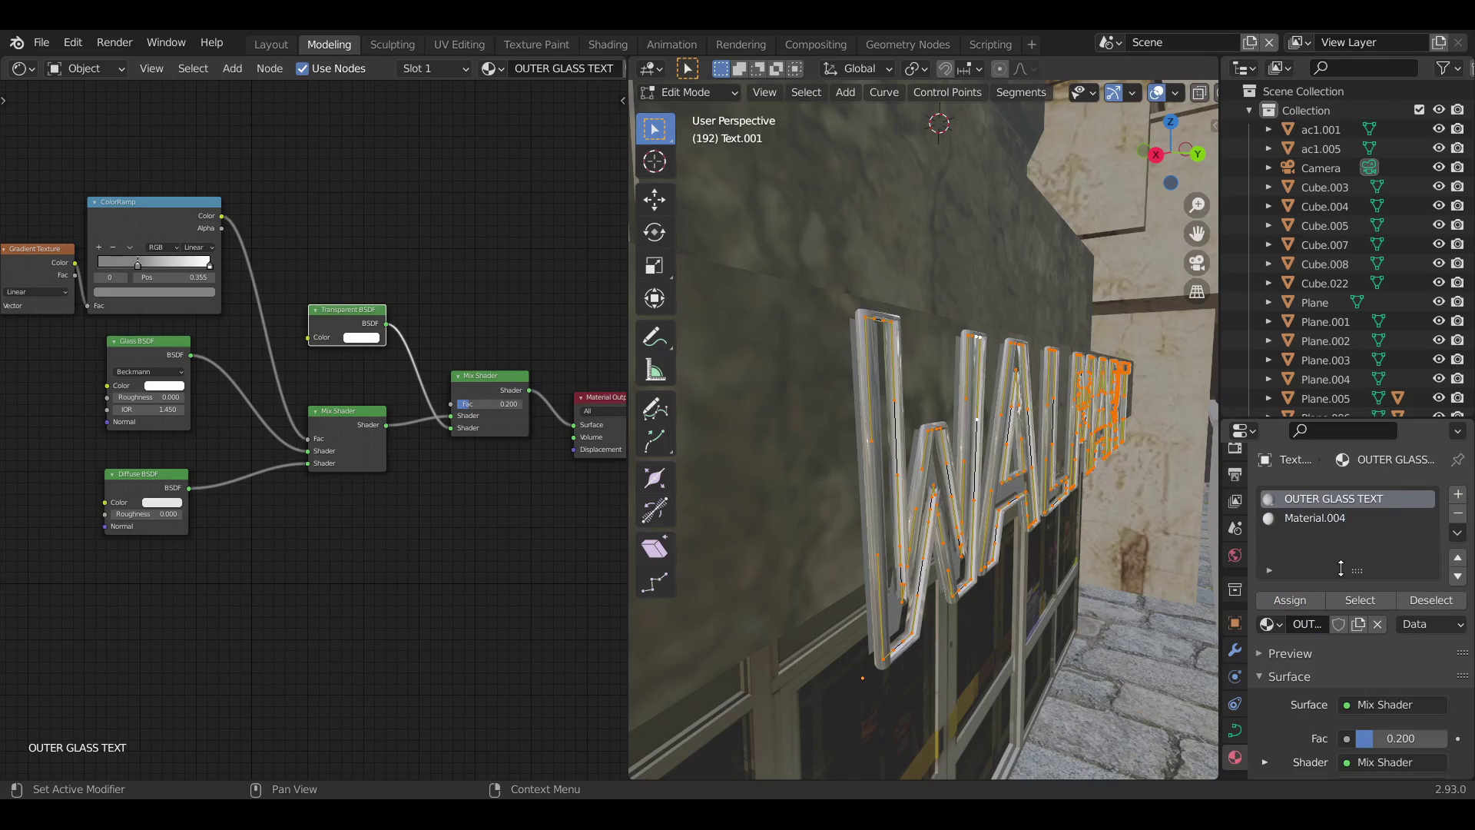
click(1315, 517)
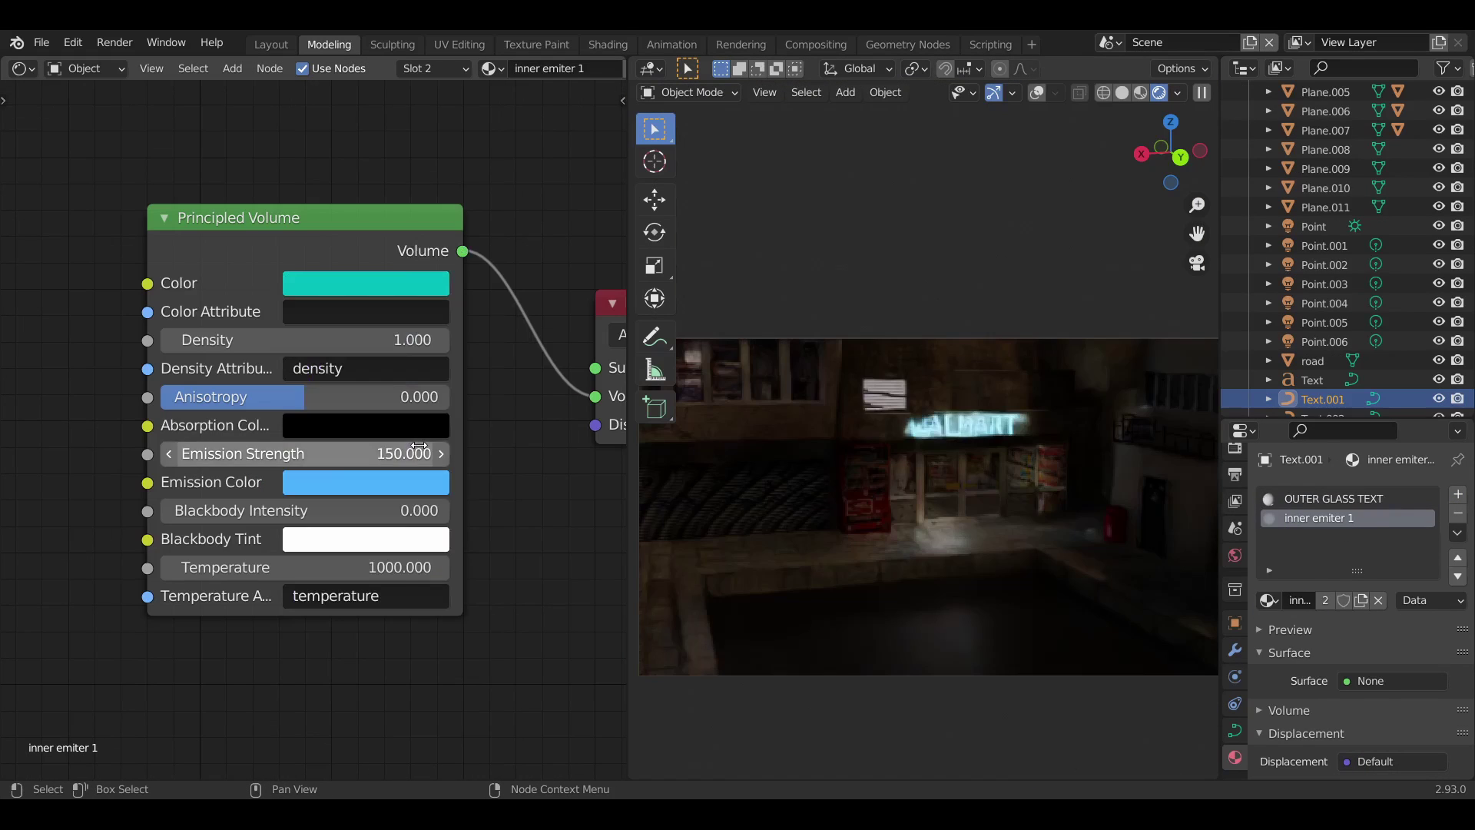
click(421, 453)
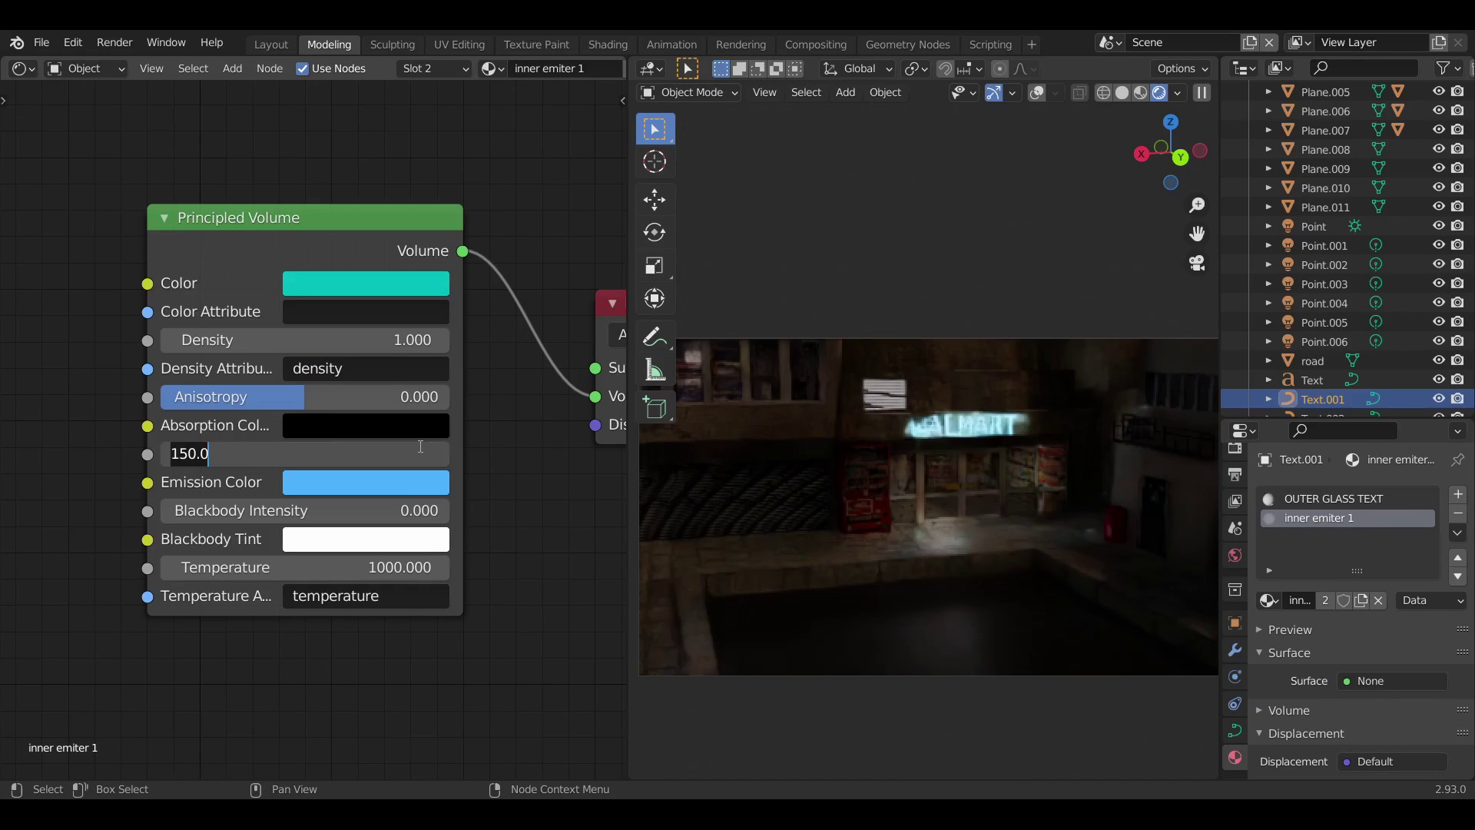
key(Return)
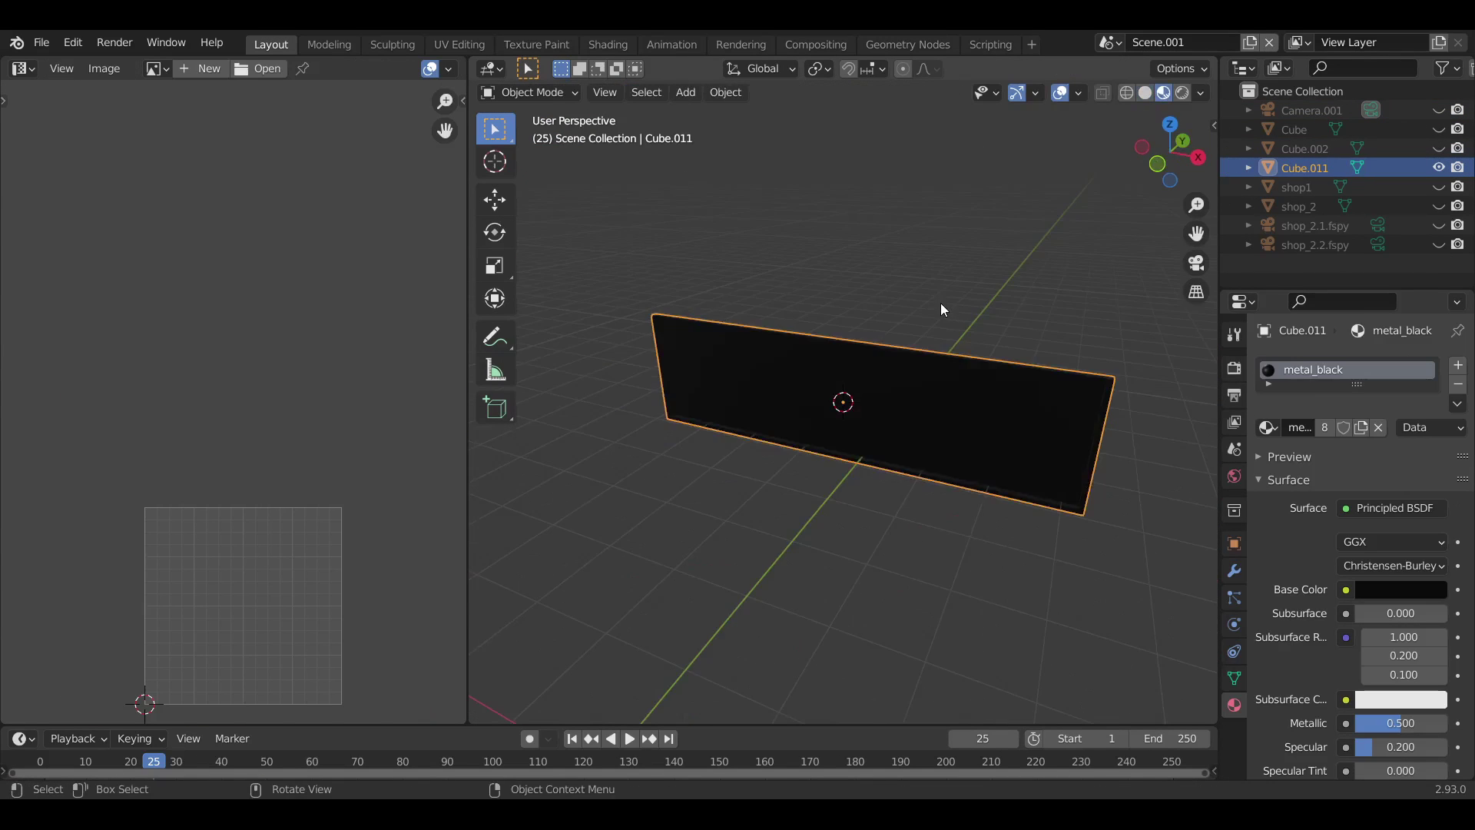
- Edit the banner plate's faces and add a material slot for the street photo
middle_drag(940, 303, 929, 300)
key(Tab)
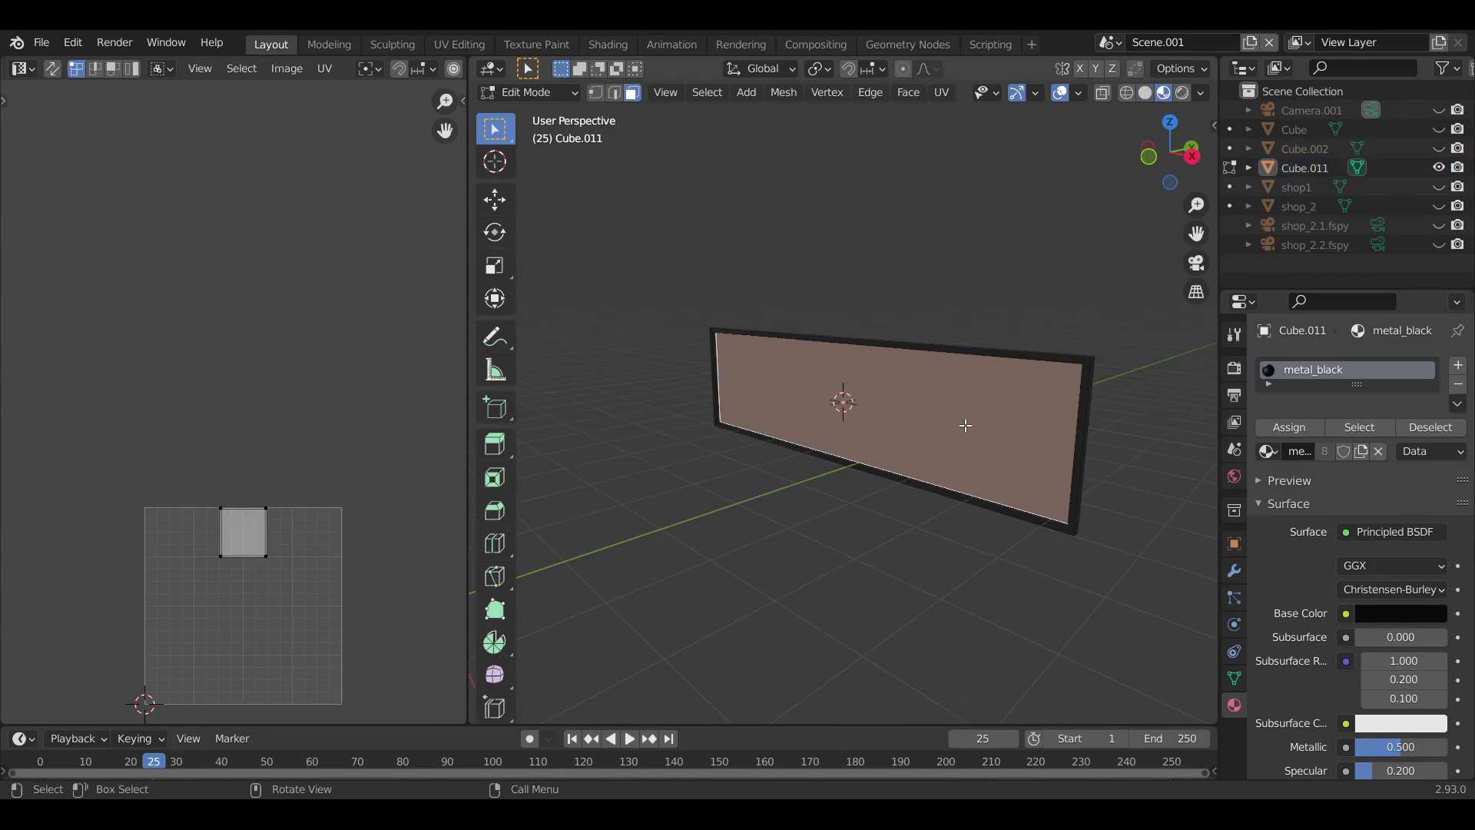
click(1460, 367)
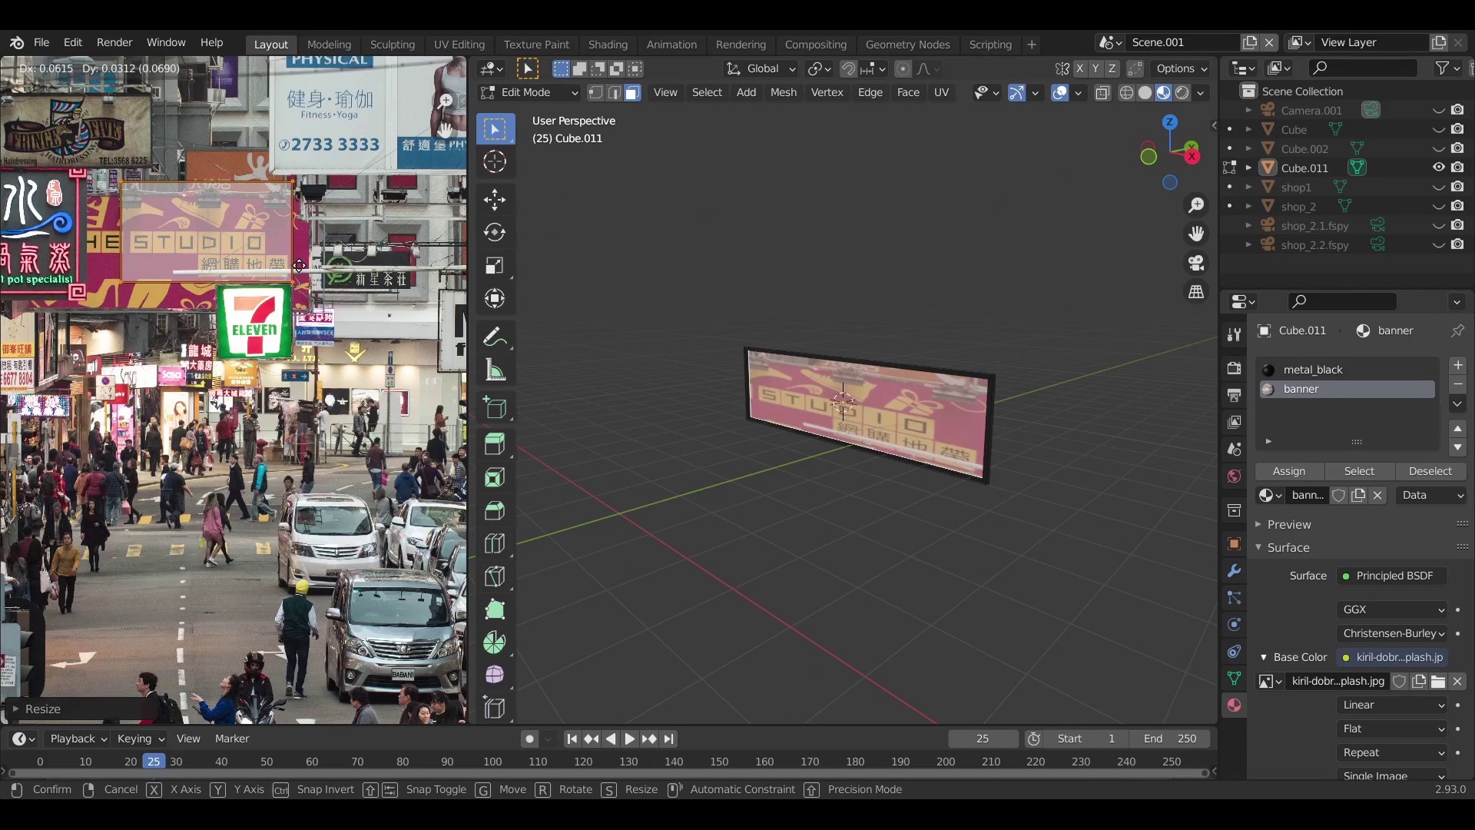
- Slide the banner's UVs vertically onto the STUDIO sign in the photo
key(g)
key(y)
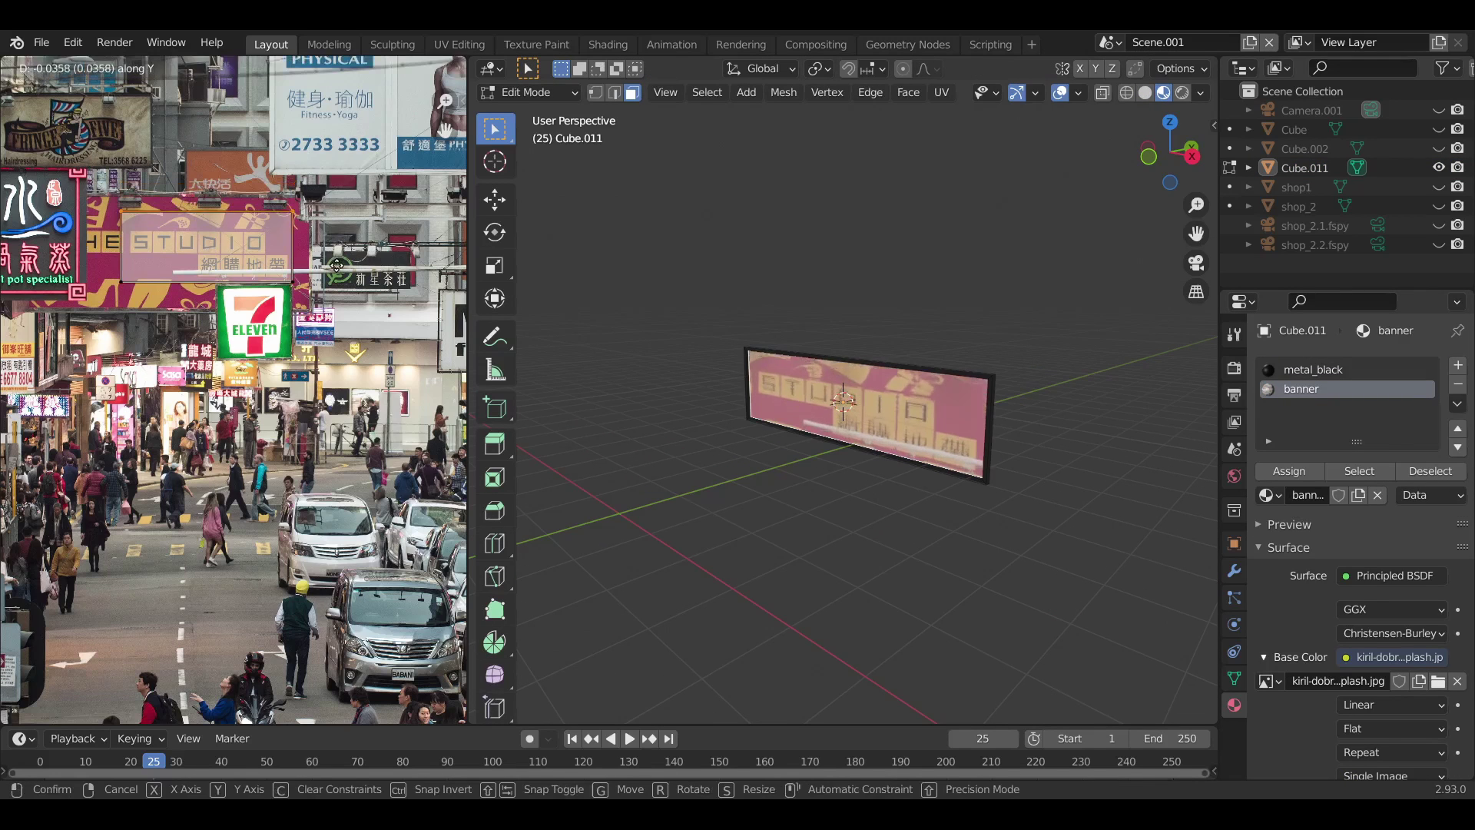
click(336, 272)
middle_drag(1030, 399, 870, 405)
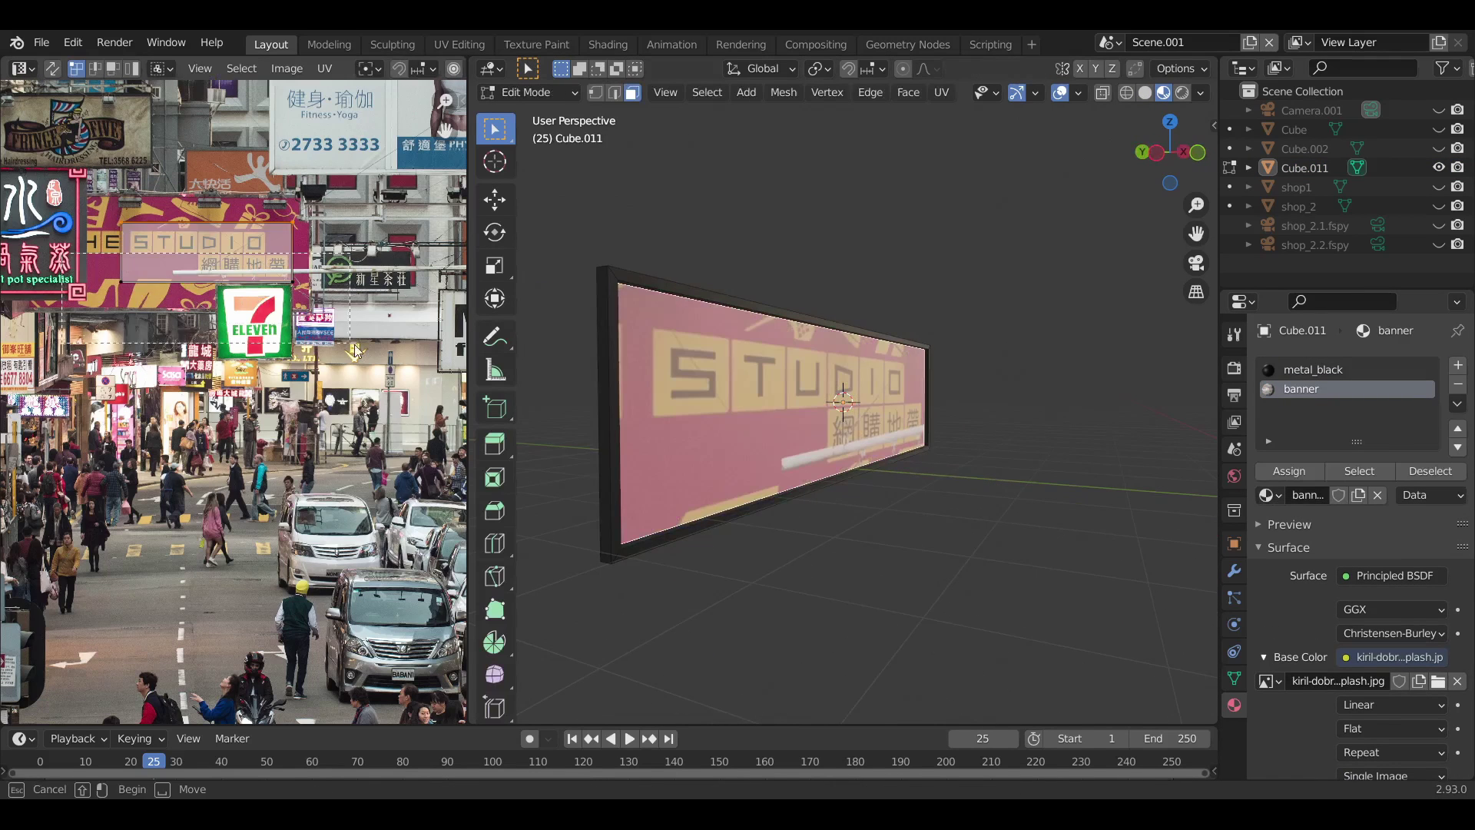
key(g)
key(y)
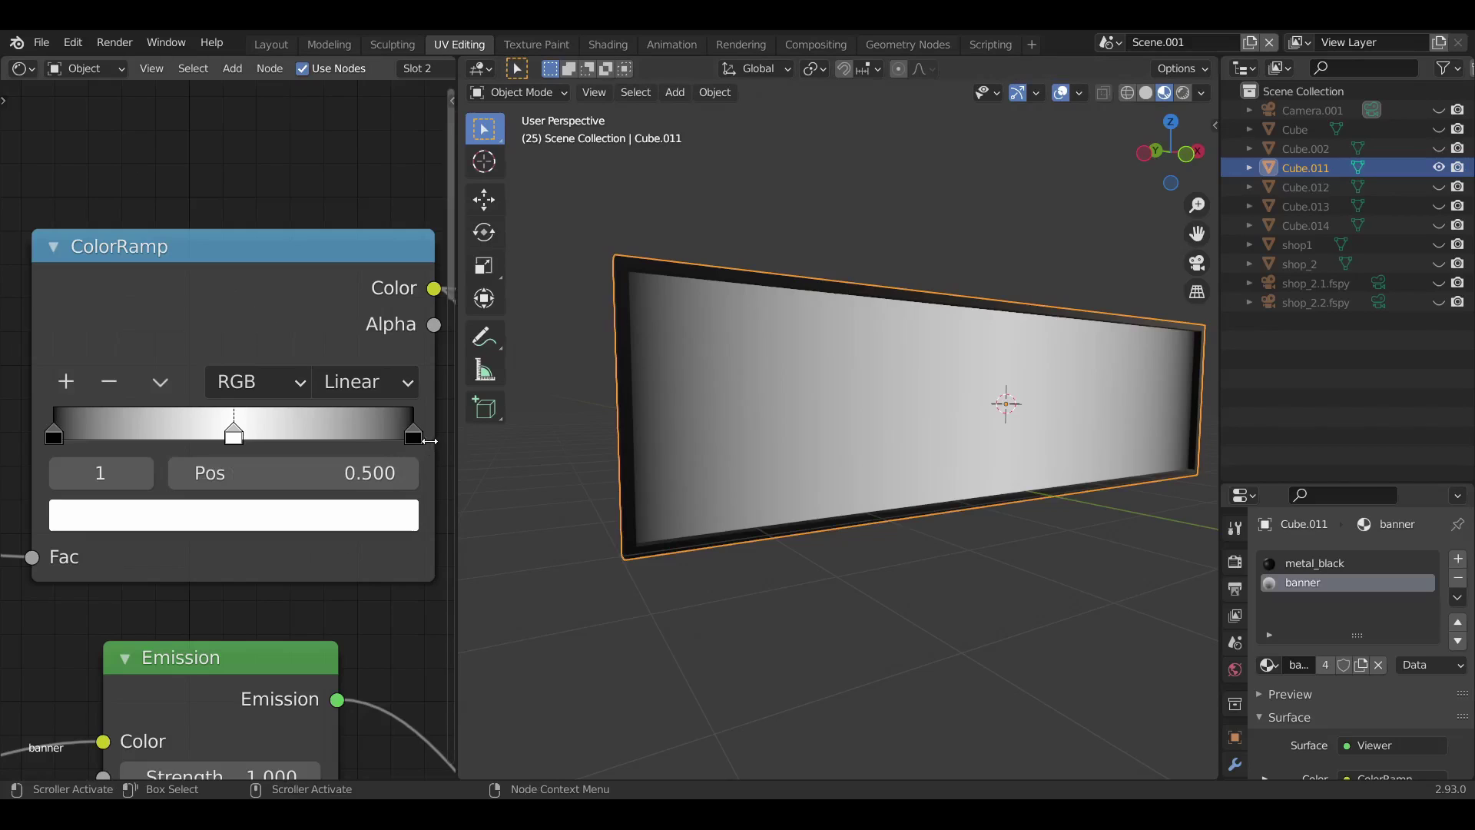
- Move the gradient's right stop to 0.938 and narrow the 7-Eleven sign along X
mouse_move(418, 440)
mouse_down()
mouse_move(348, 449)
mouse_move(417, 450)
mouse_up()
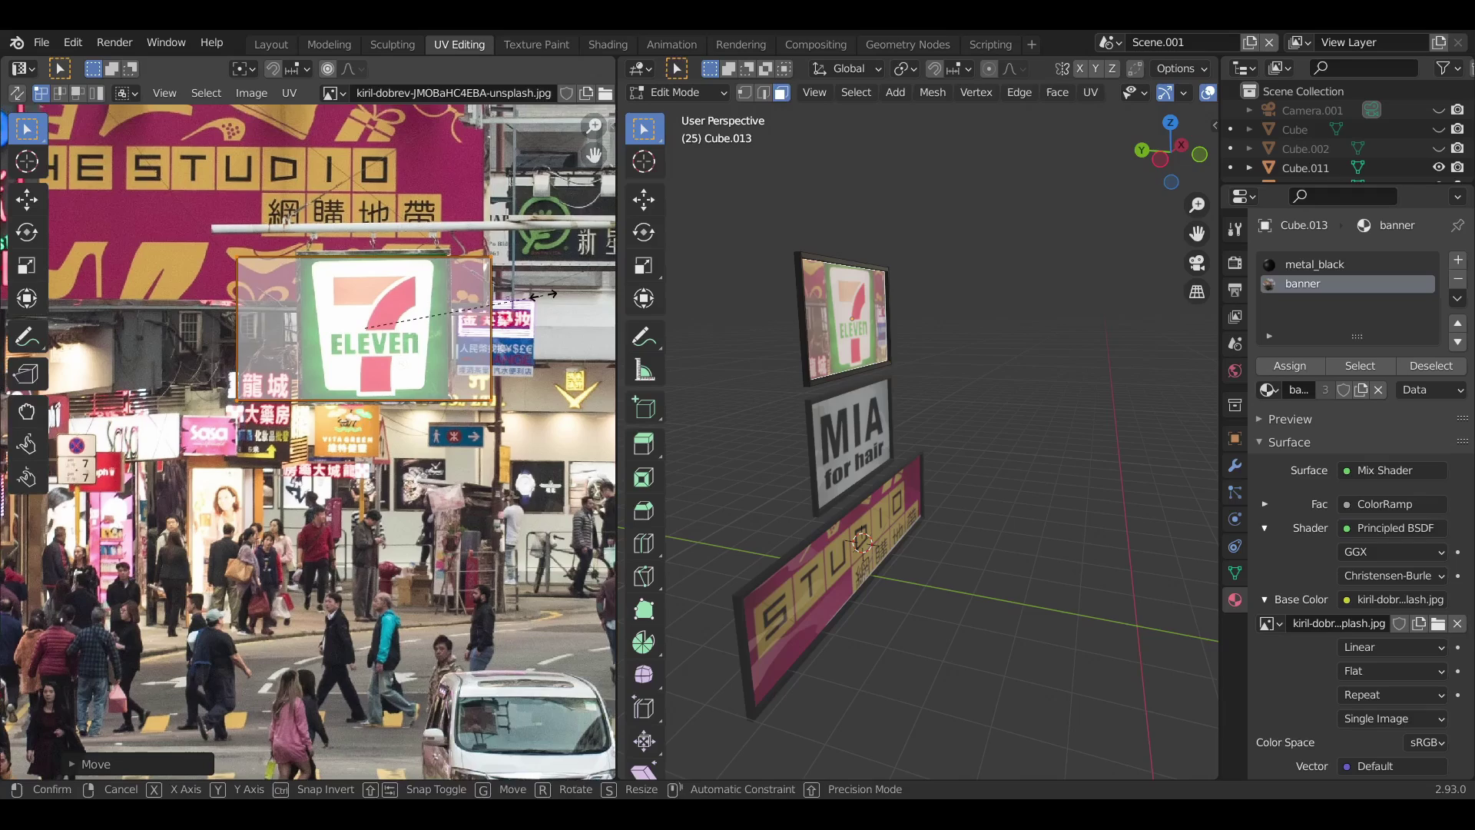
key(s)
key(x)
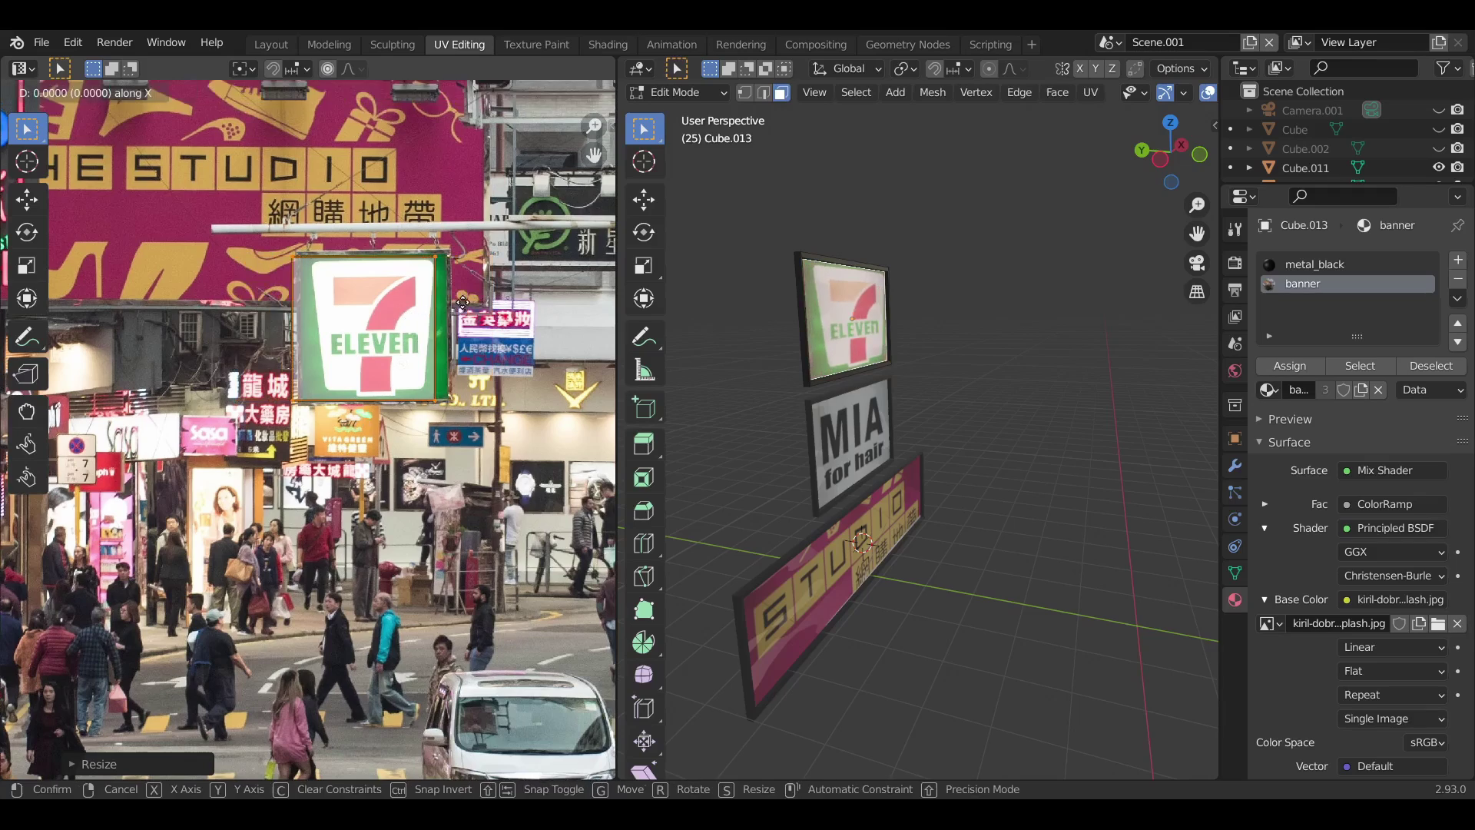
key(Return)
key(Tab)
- Resize the 7-Eleven sign along its width
middle_drag(845, 384, 887, 297)
key(s)
key(x)
click(887, 296)
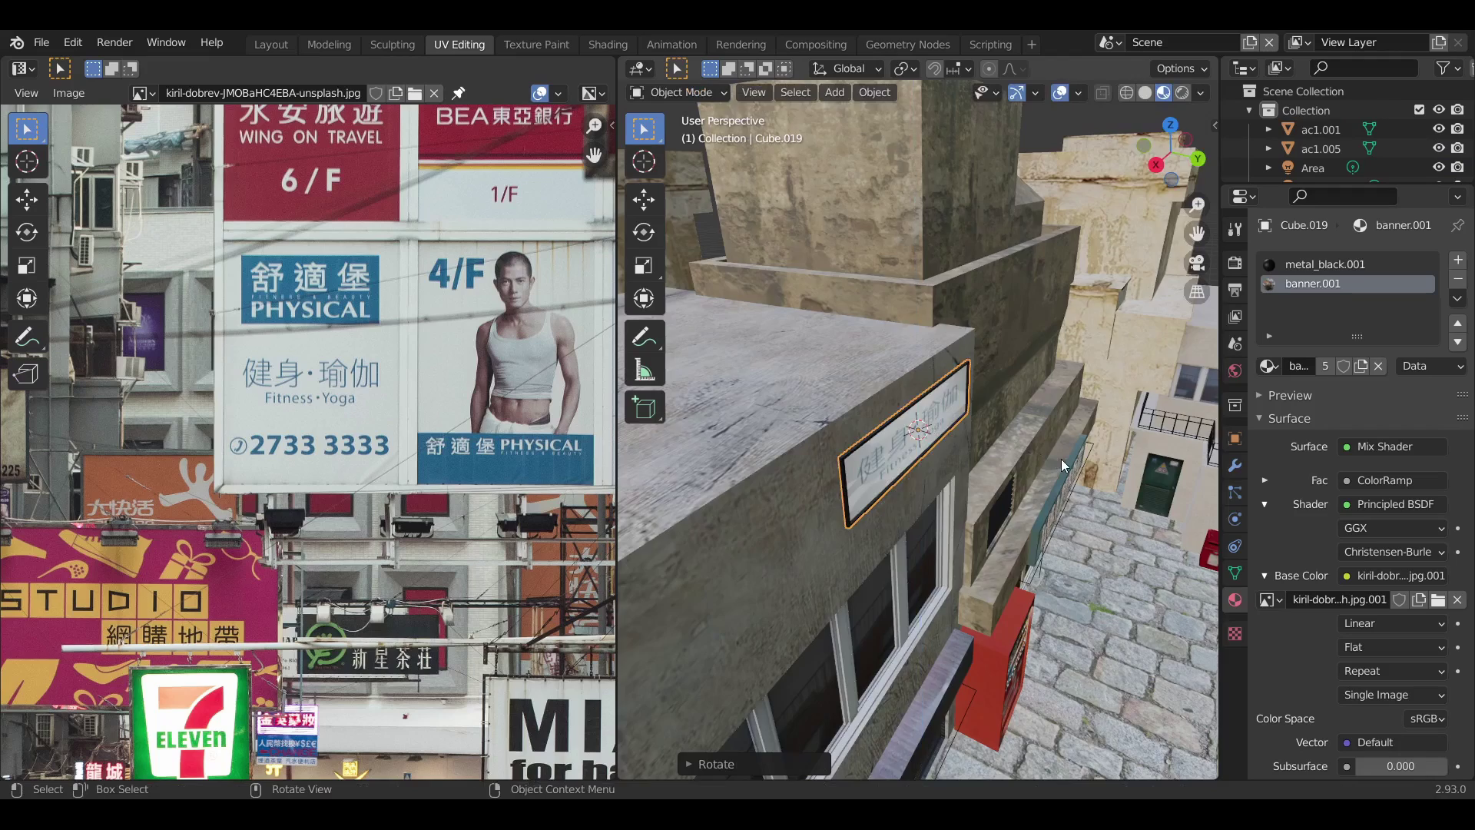
- Position the sign on the building wall and lower the camera noise strength to 1.3
middle_drag(1062, 459, 833, 347)
key(g)
key(x)
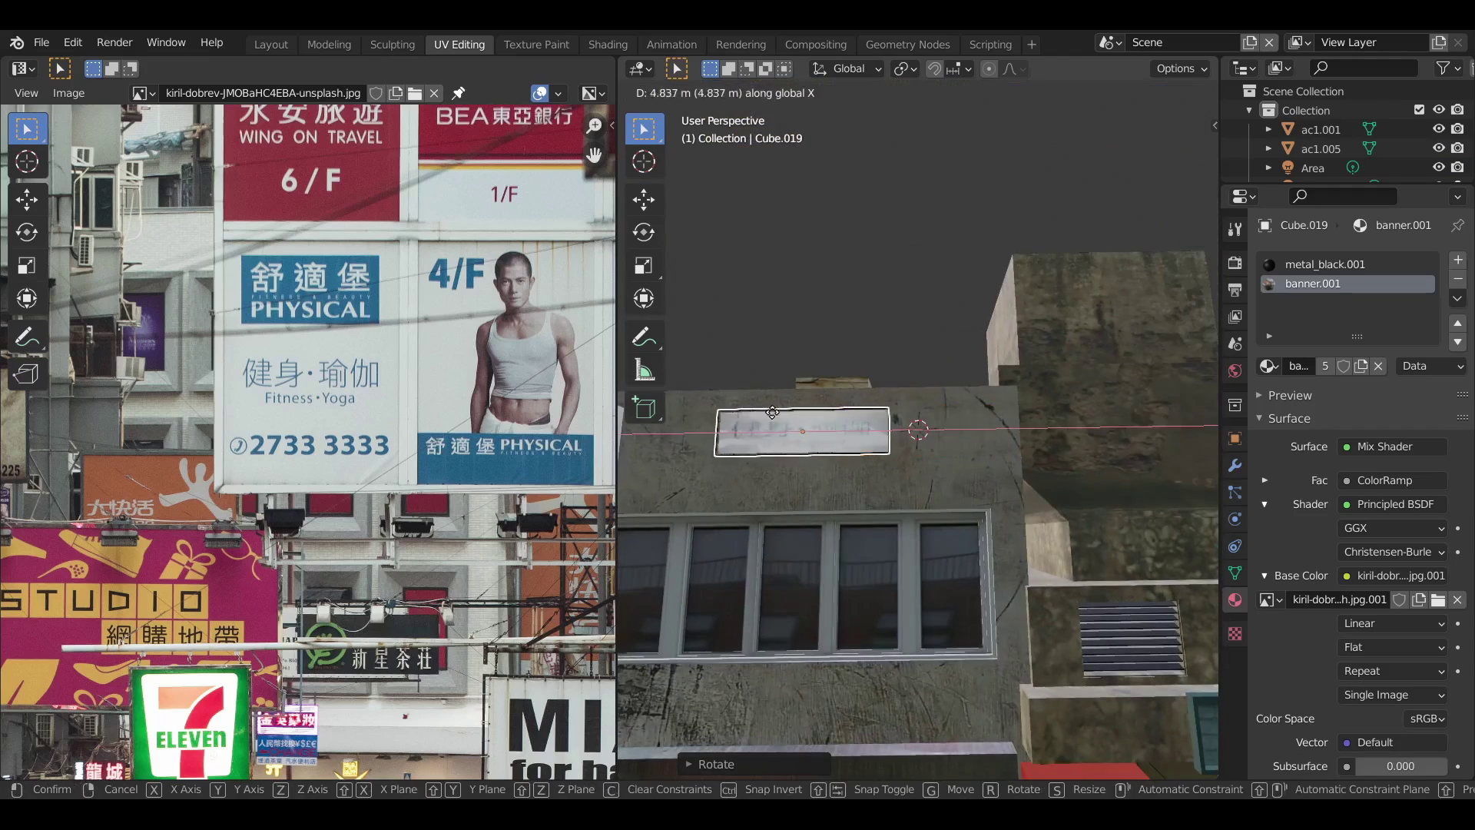
key(z)
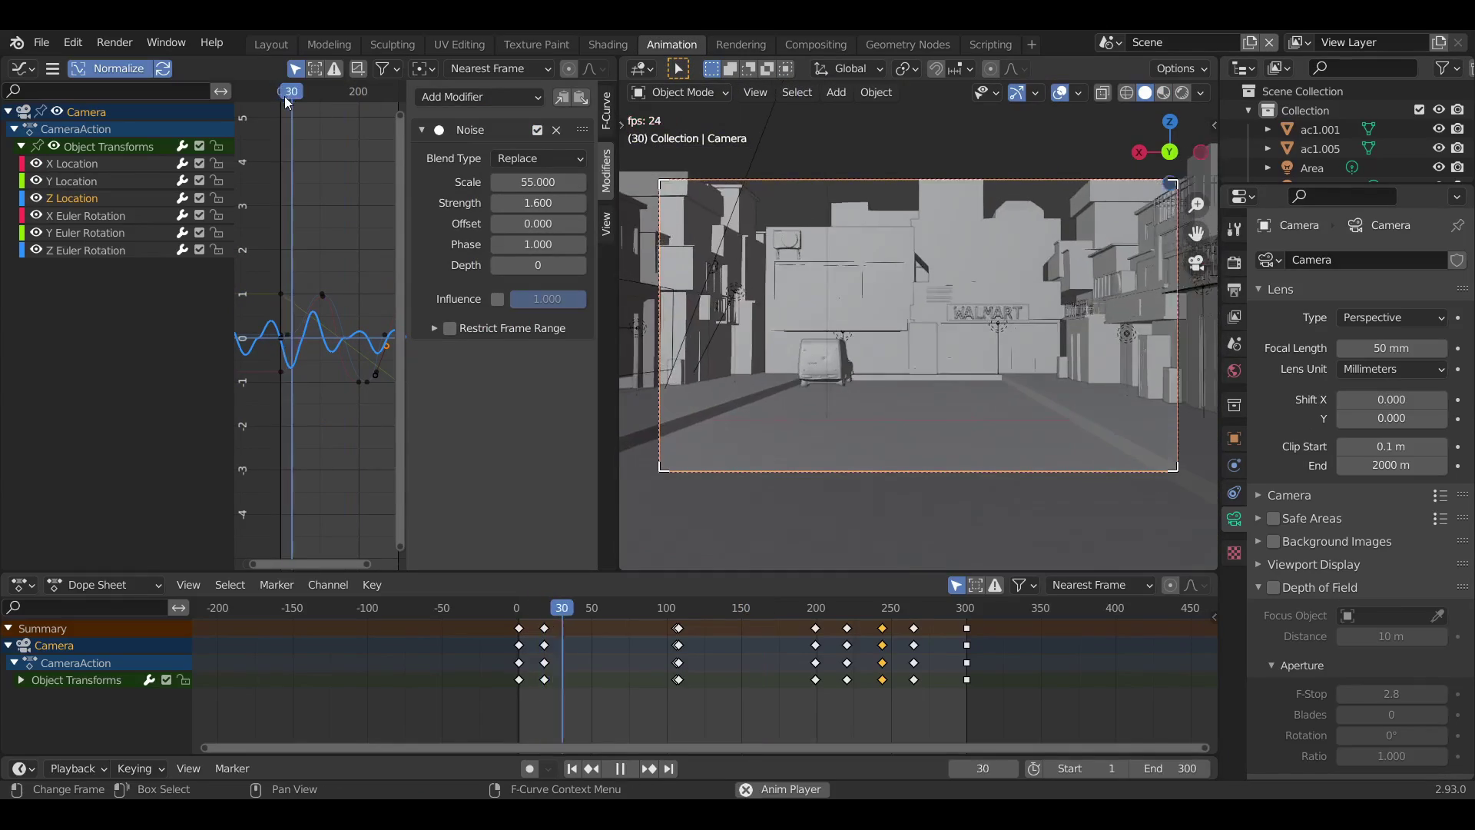
key(space)
drag(538, 203, 515, 203)
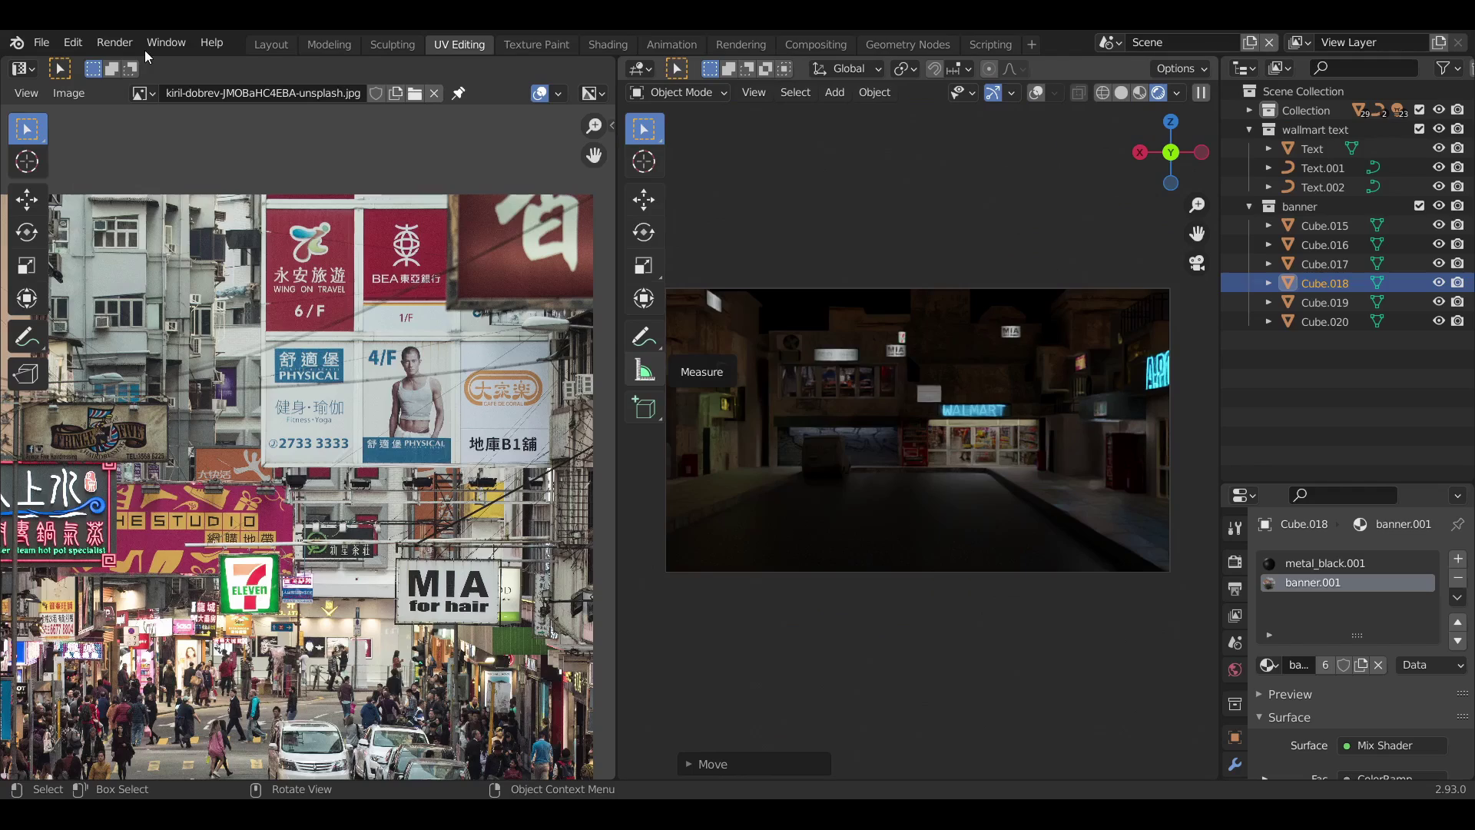
- Render the full camera animation from the Render menu
click(109, 45)
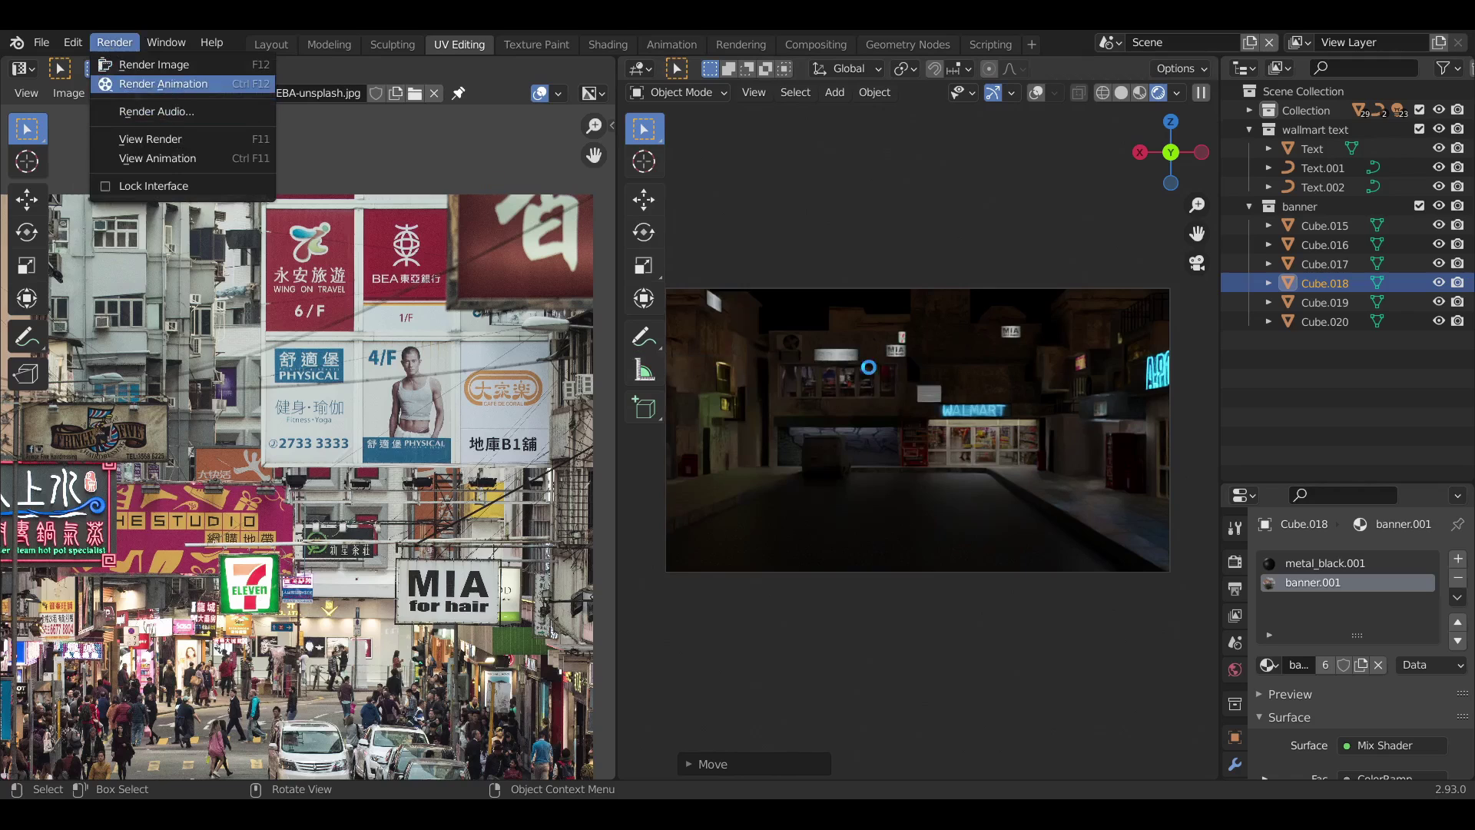